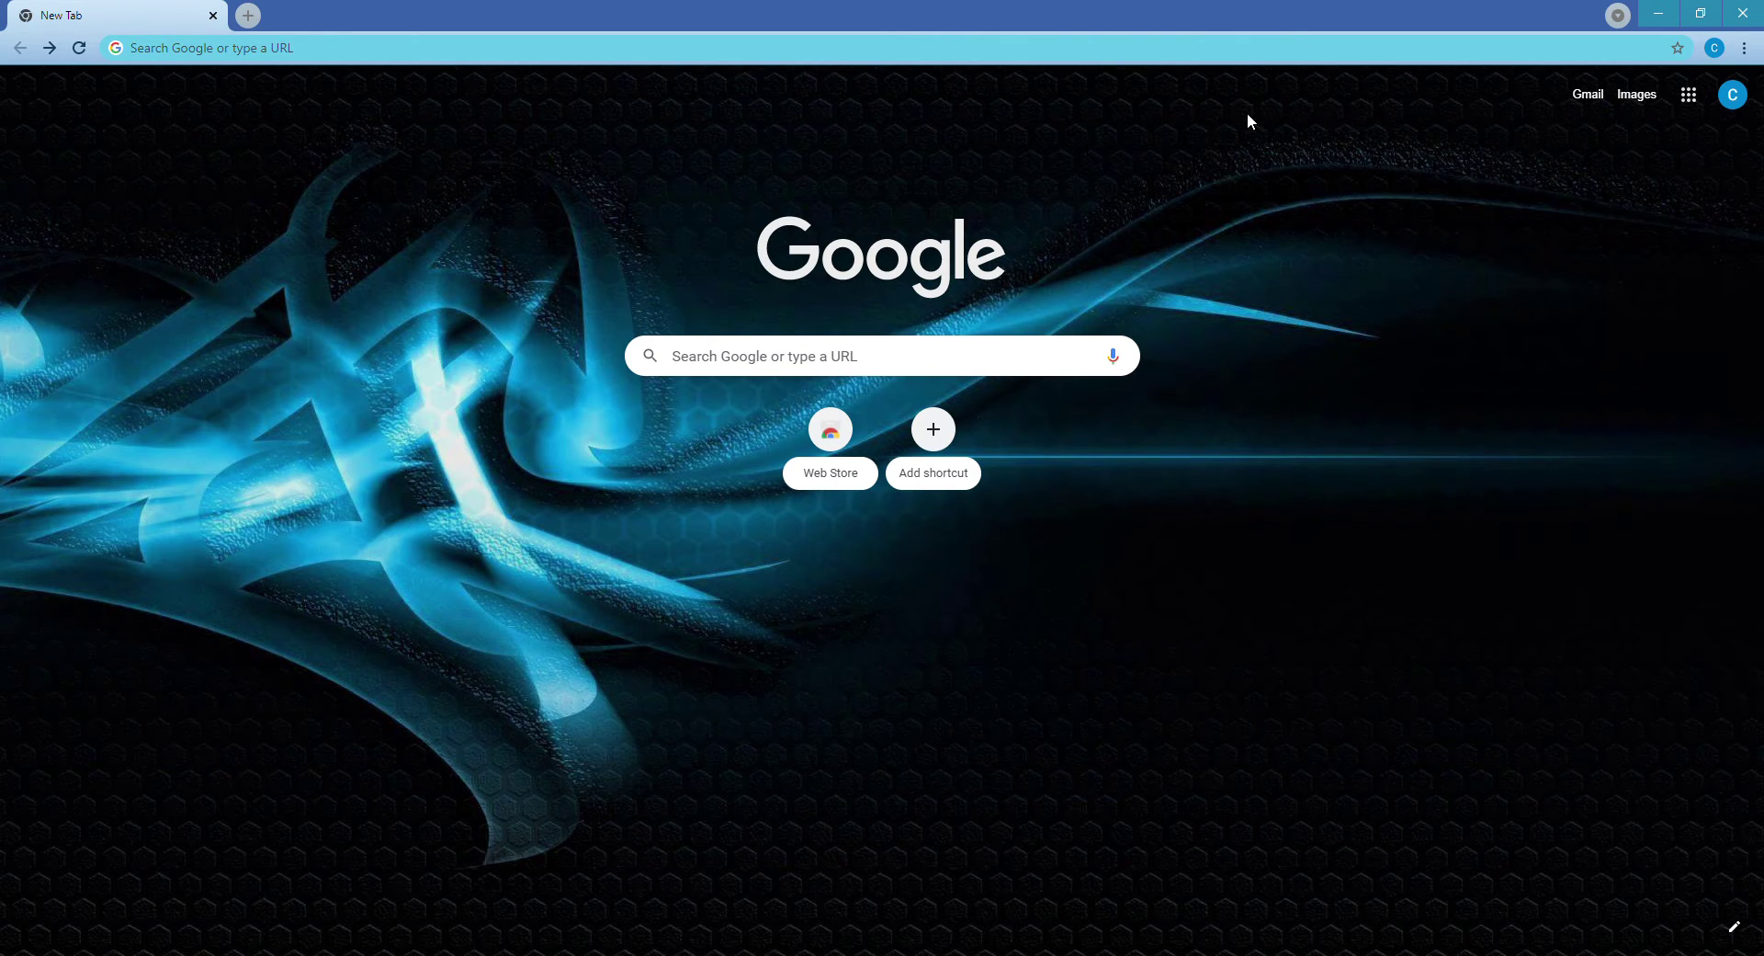
Open Google Forms from the Google apps and create a new form from the RSVP template.
{"action": "left_click", "coordinate": [1694, 108]}
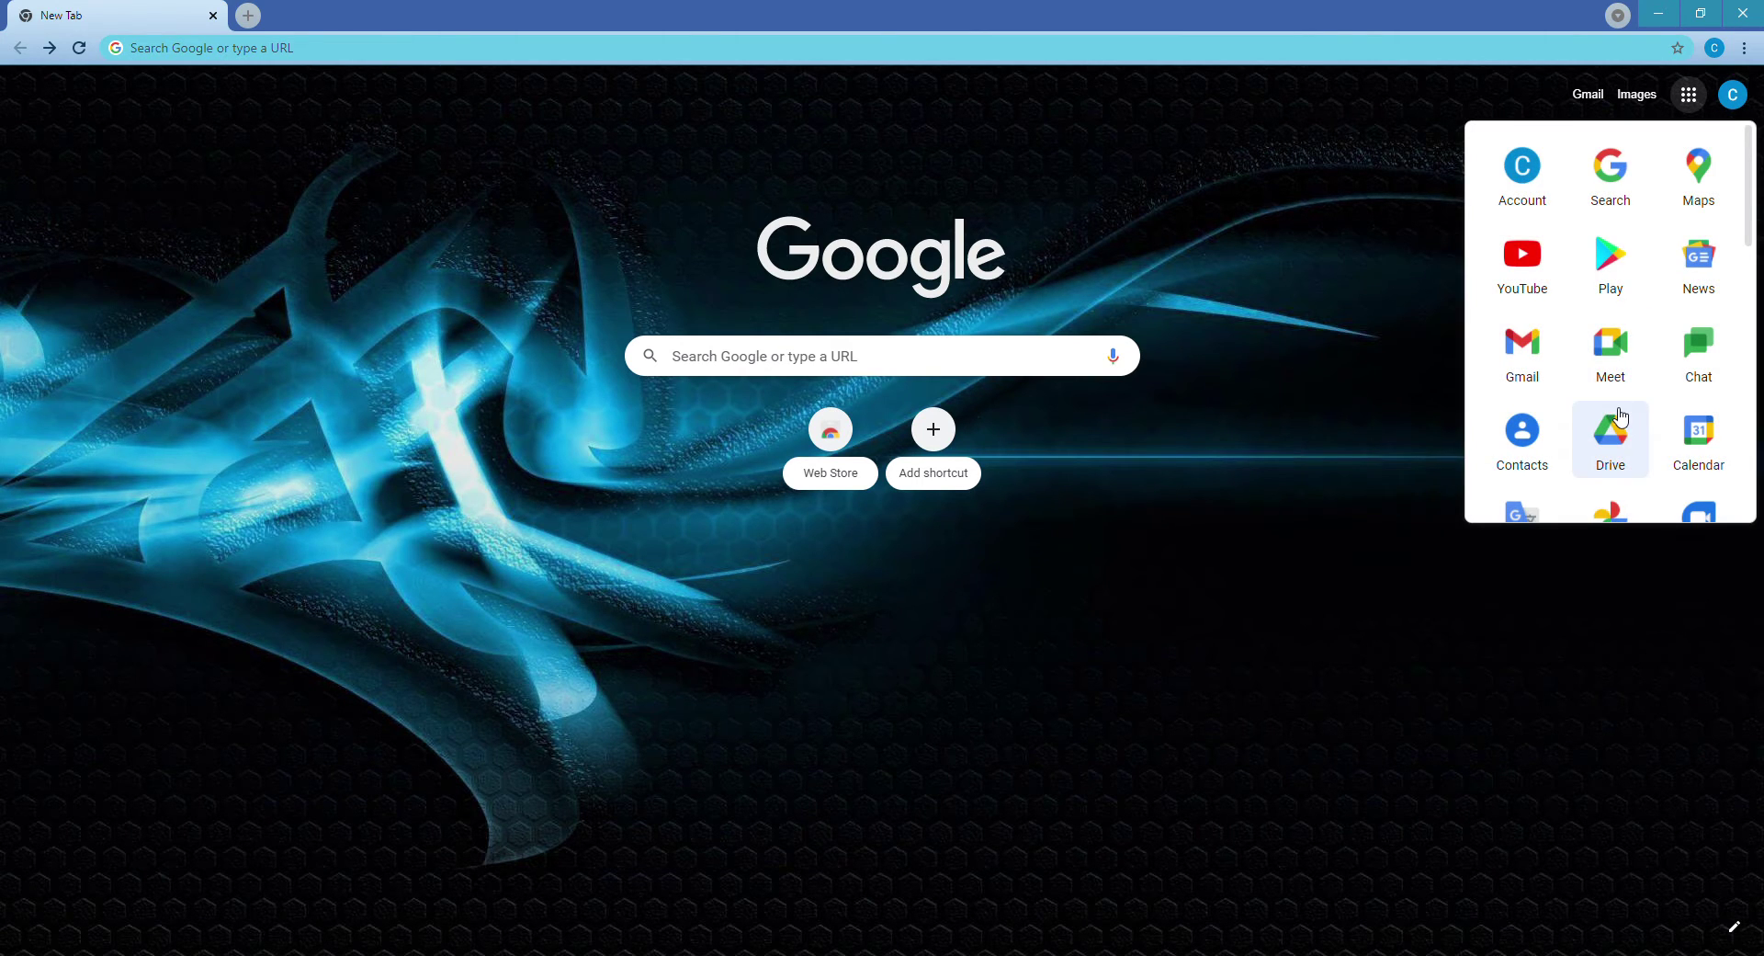
{"action": "scroll", "coordinate": [1621, 418], "scroll_direction": "down", "scroll_amount": 1}
{"action": "scroll", "coordinate": [1616, 368], "scroll_direction": "down", "scroll_amount": 3}
{"action": "scroll", "coordinate": [1617, 354], "scroll_direction": "down", "scroll_amount": 5}
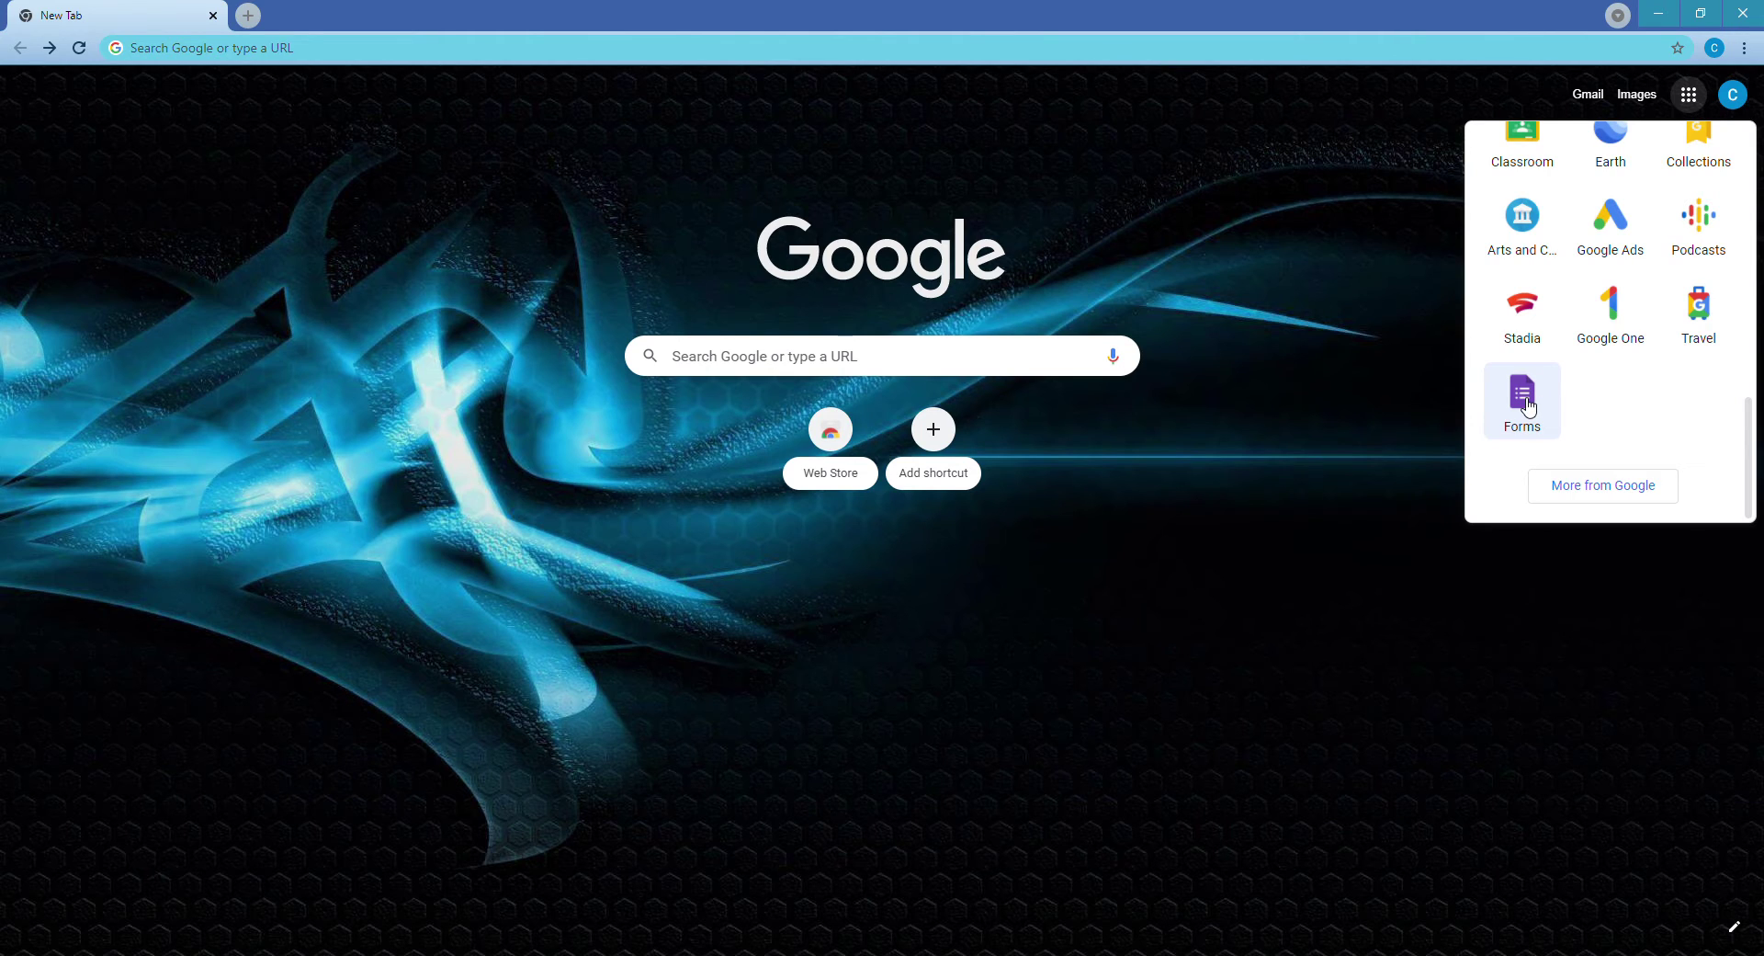
{"action": "left_click", "coordinate": [1528, 407]}
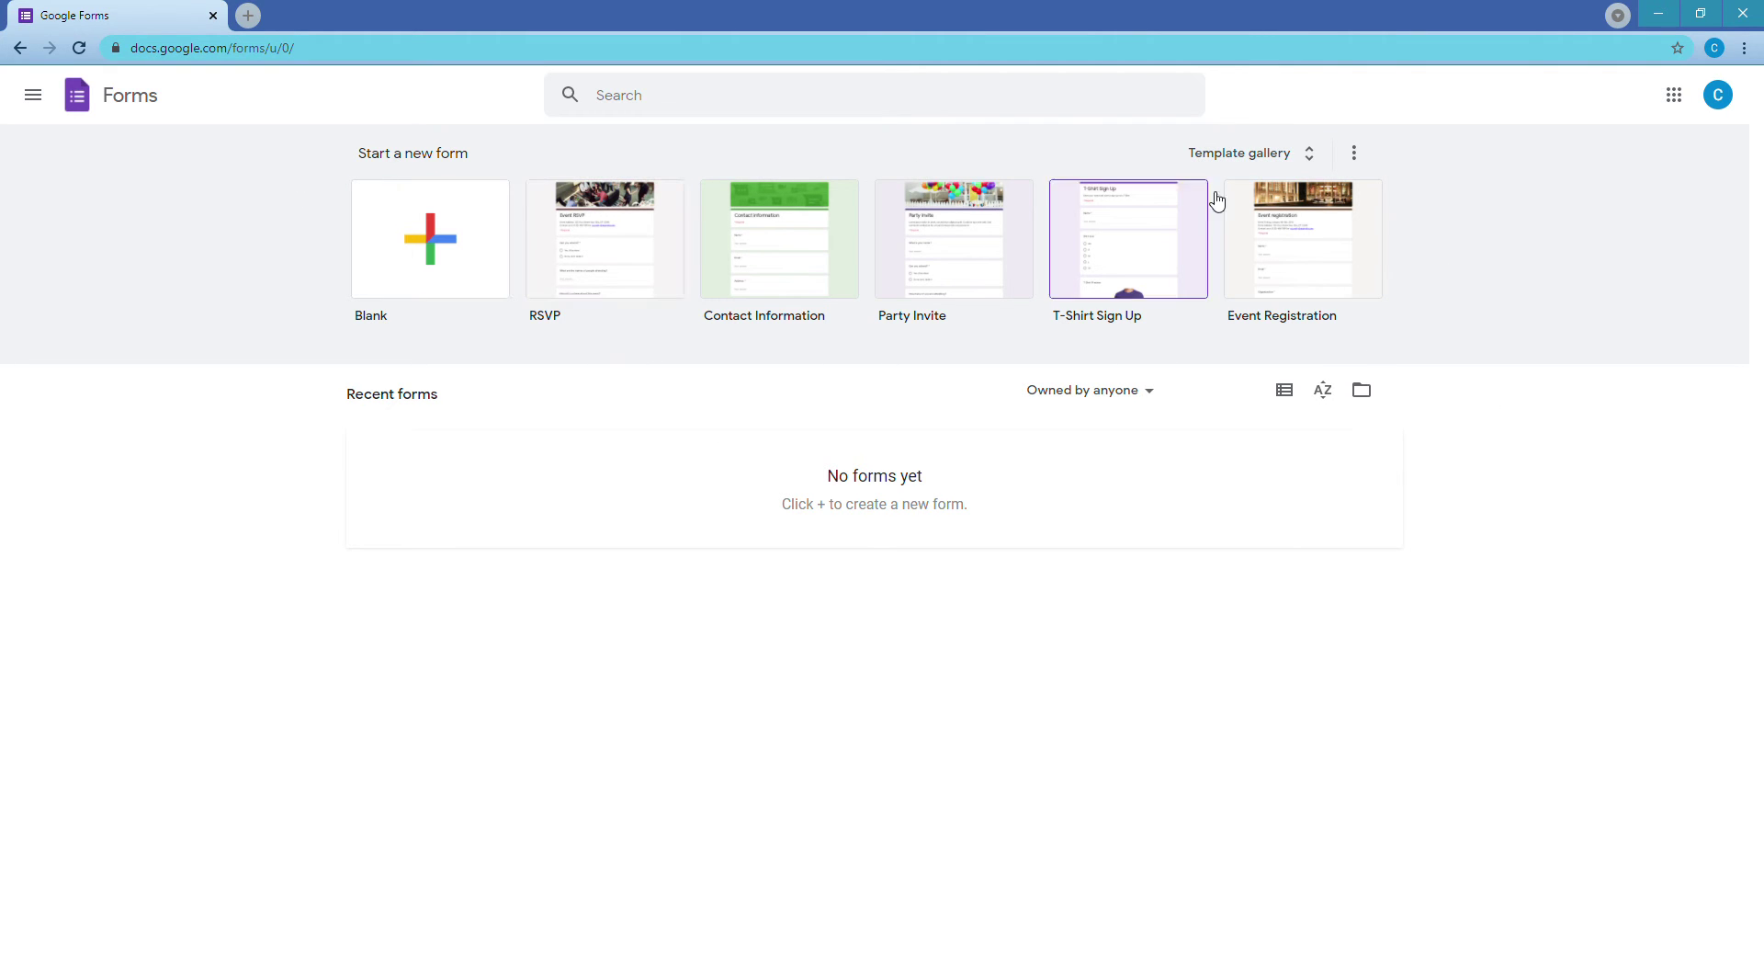
{"action": "left_click", "coordinate": [551, 303]}
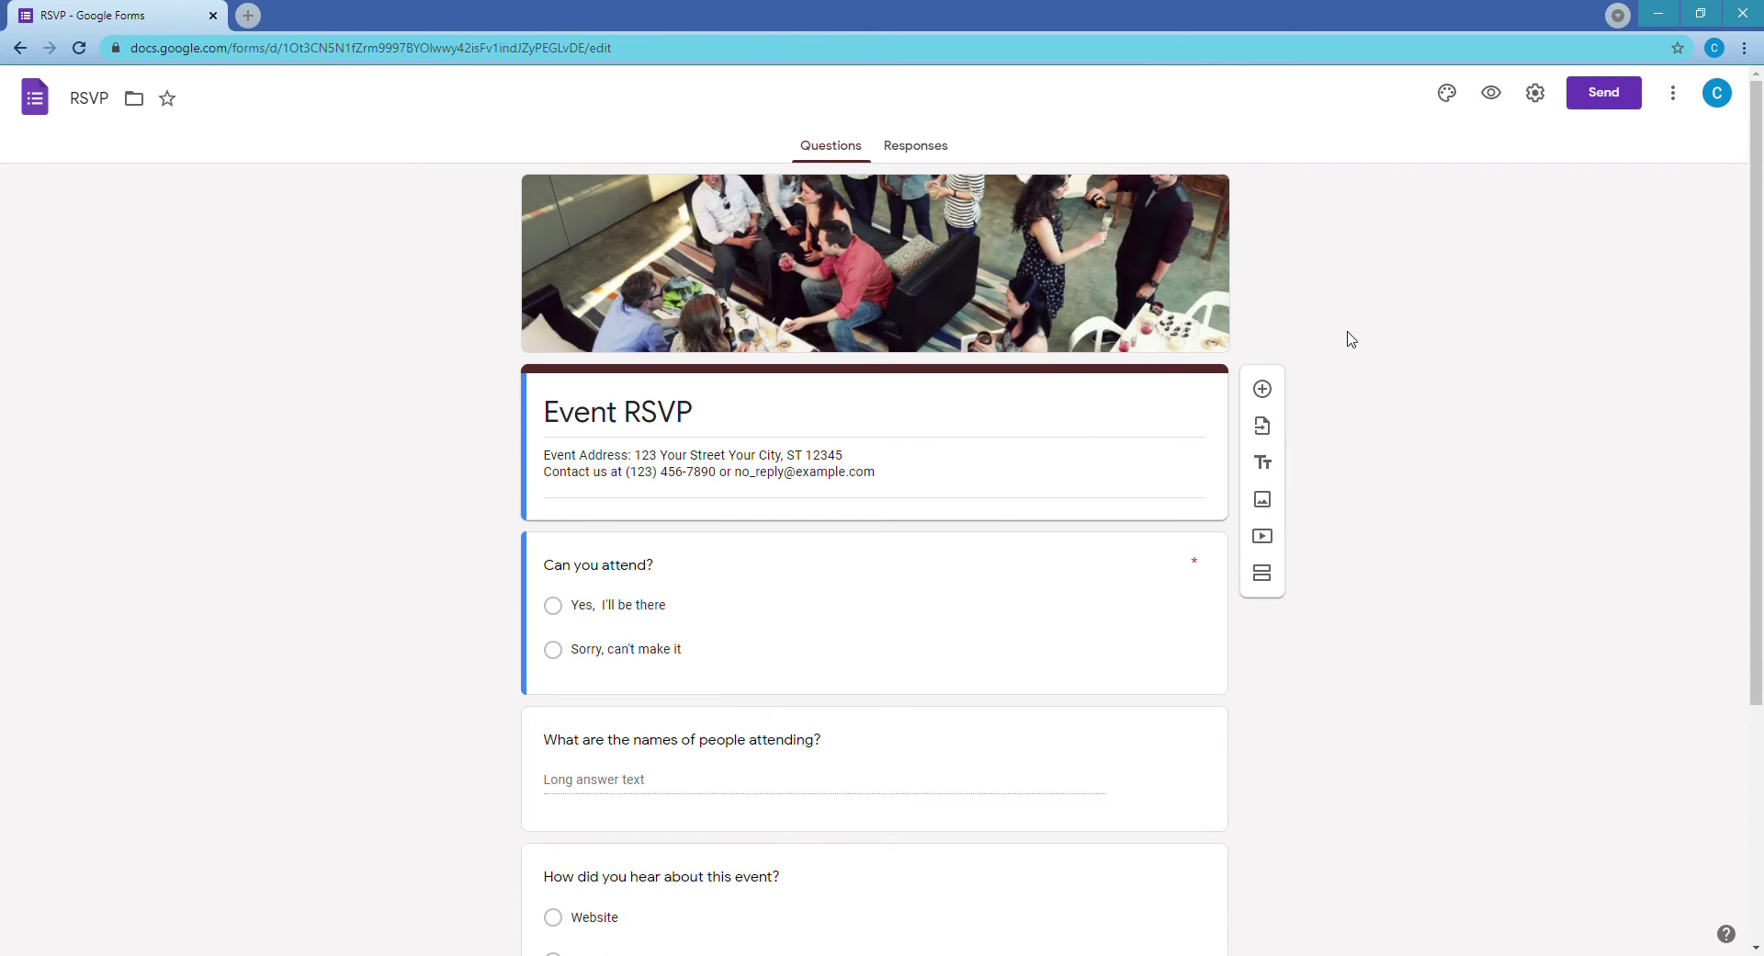
In the form's general settings, turn on Collect emails and set response receipts to Always.
{"action": "left_click", "coordinate": [1538, 94]}
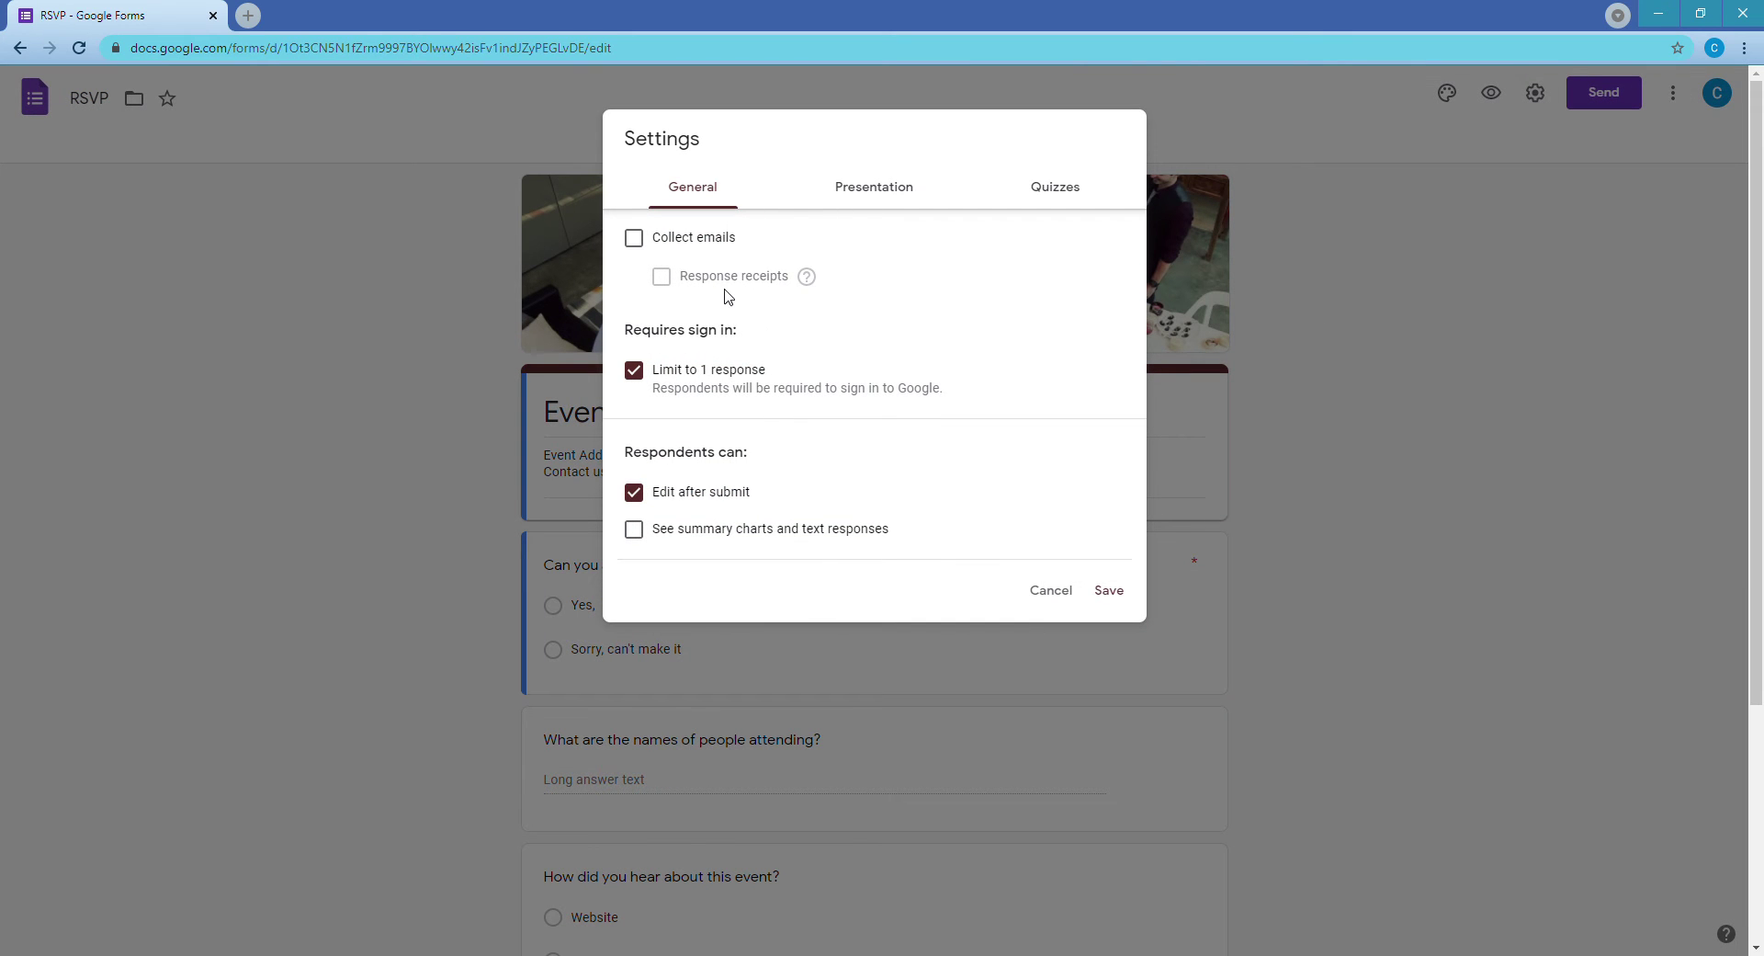
{"action": "left_click", "coordinate": [648, 249]}
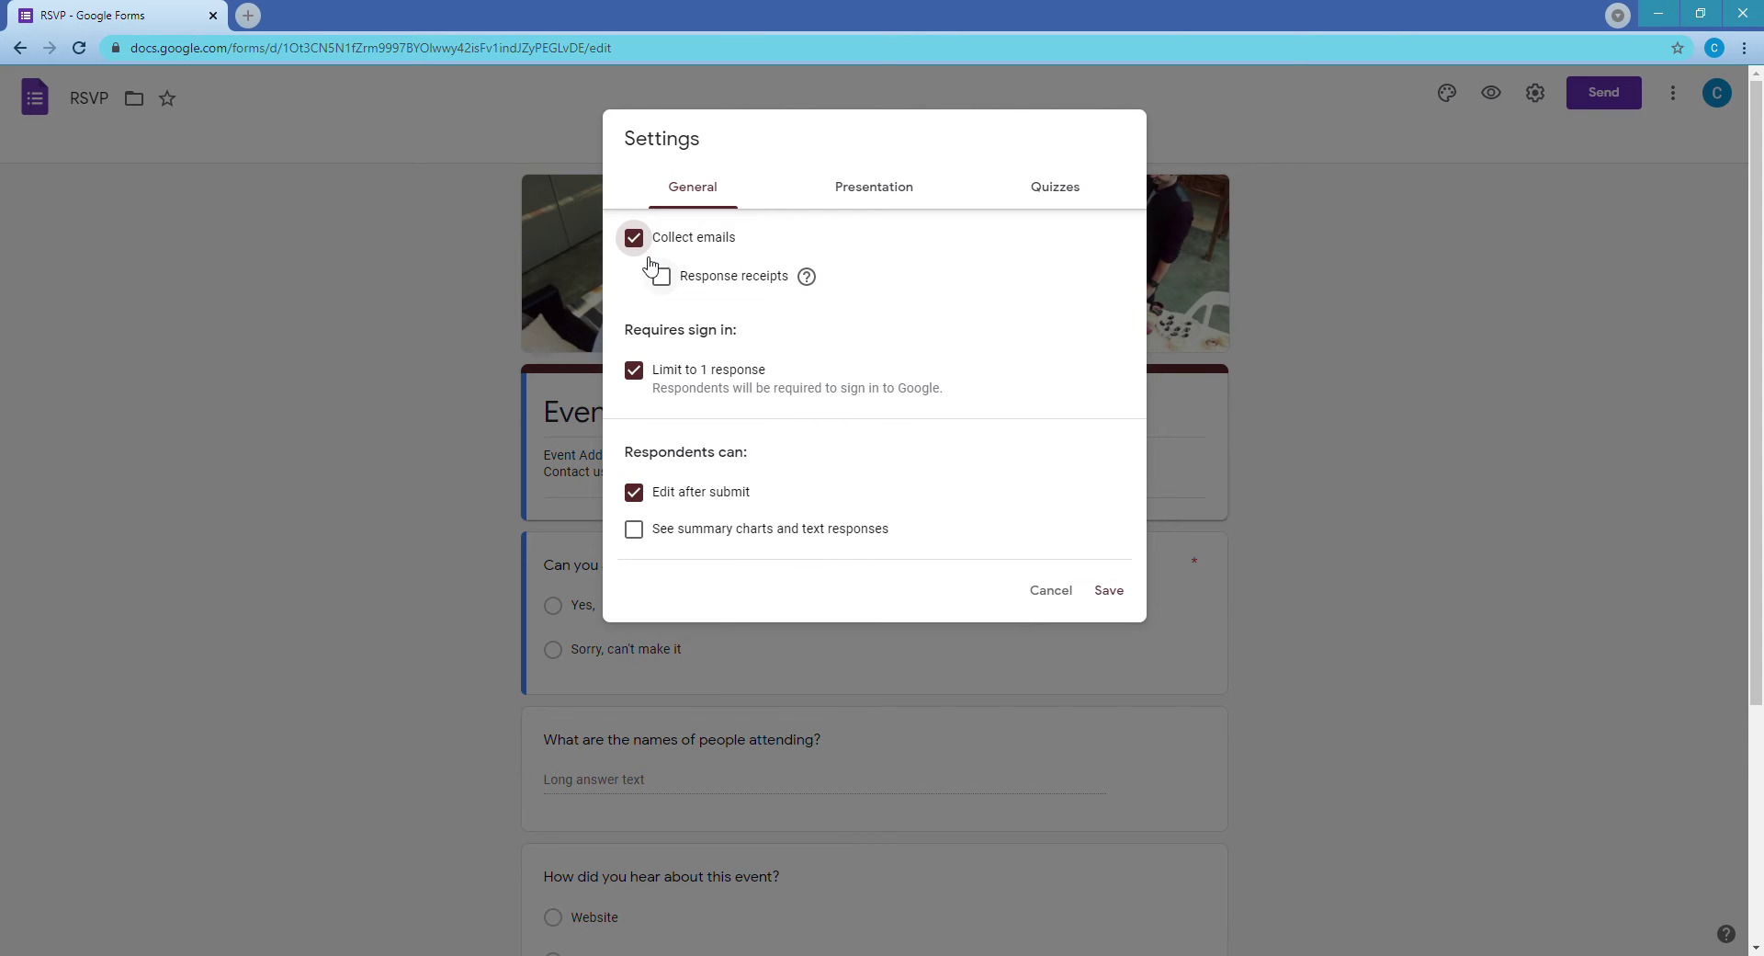
{"action": "left_click", "coordinate": [665, 281]}
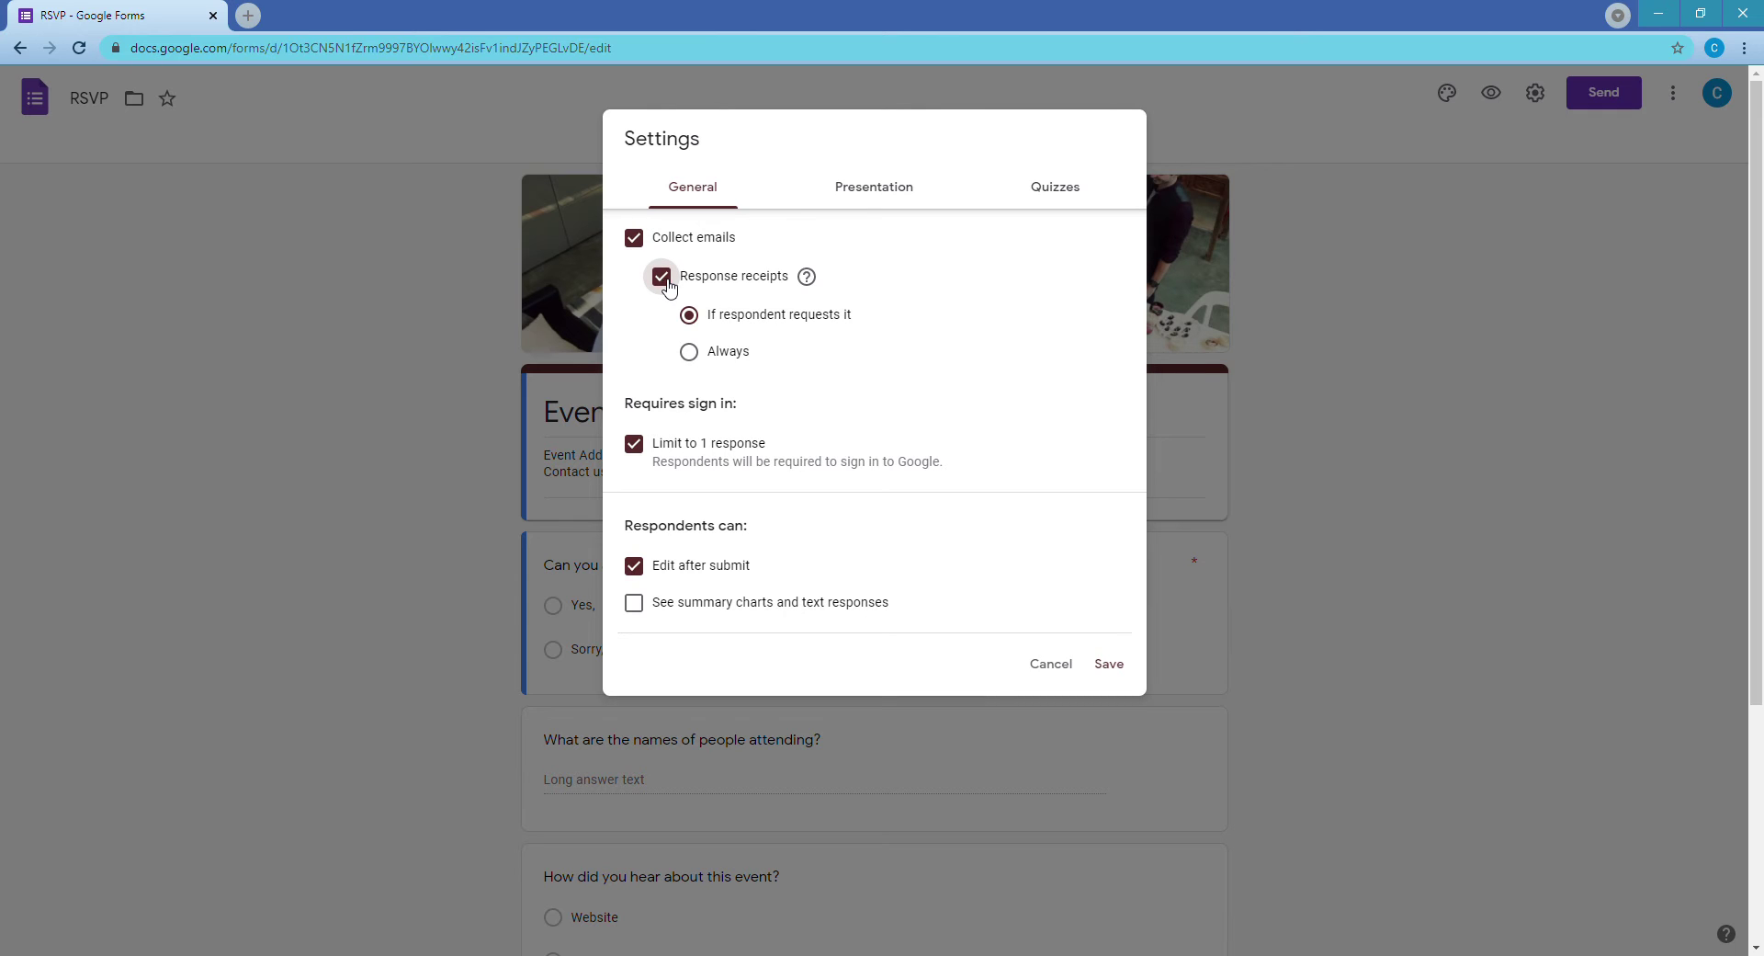
{"action": "left_click", "coordinate": [698, 357]}
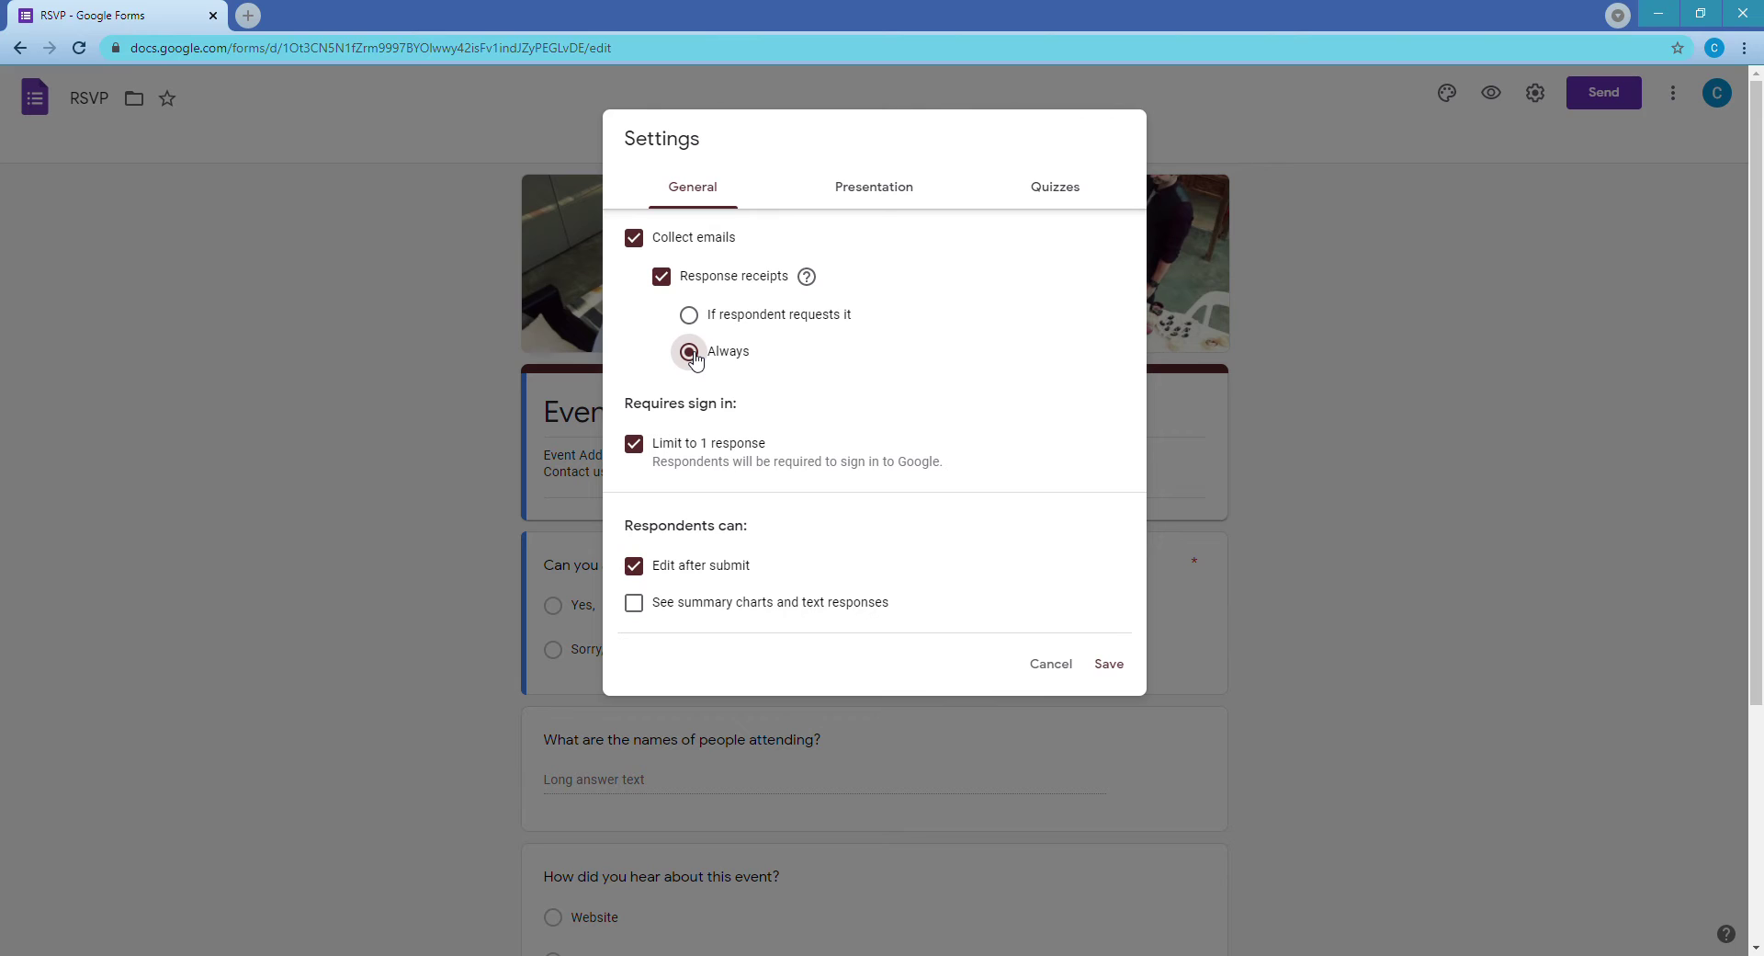
Turn off Limit to 1 response and Edit after submit, and save the form settings.
{"action": "left_click", "coordinate": [635, 445]}
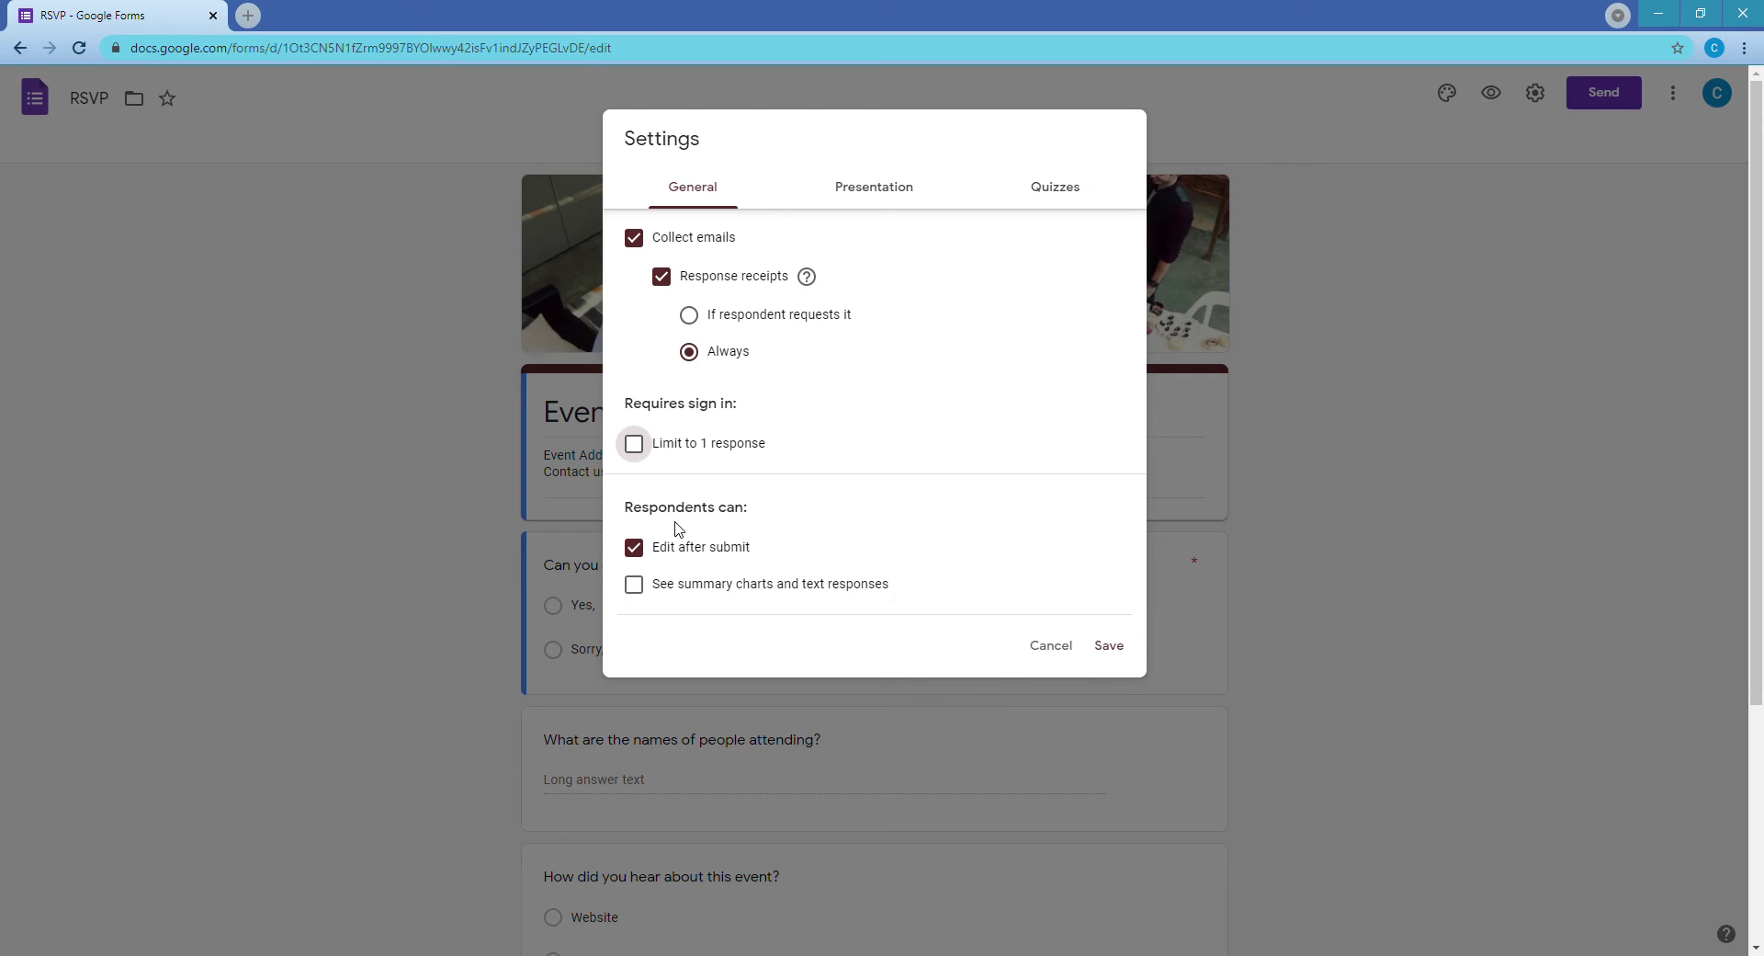
{"action": "left_click", "coordinate": [635, 548]}
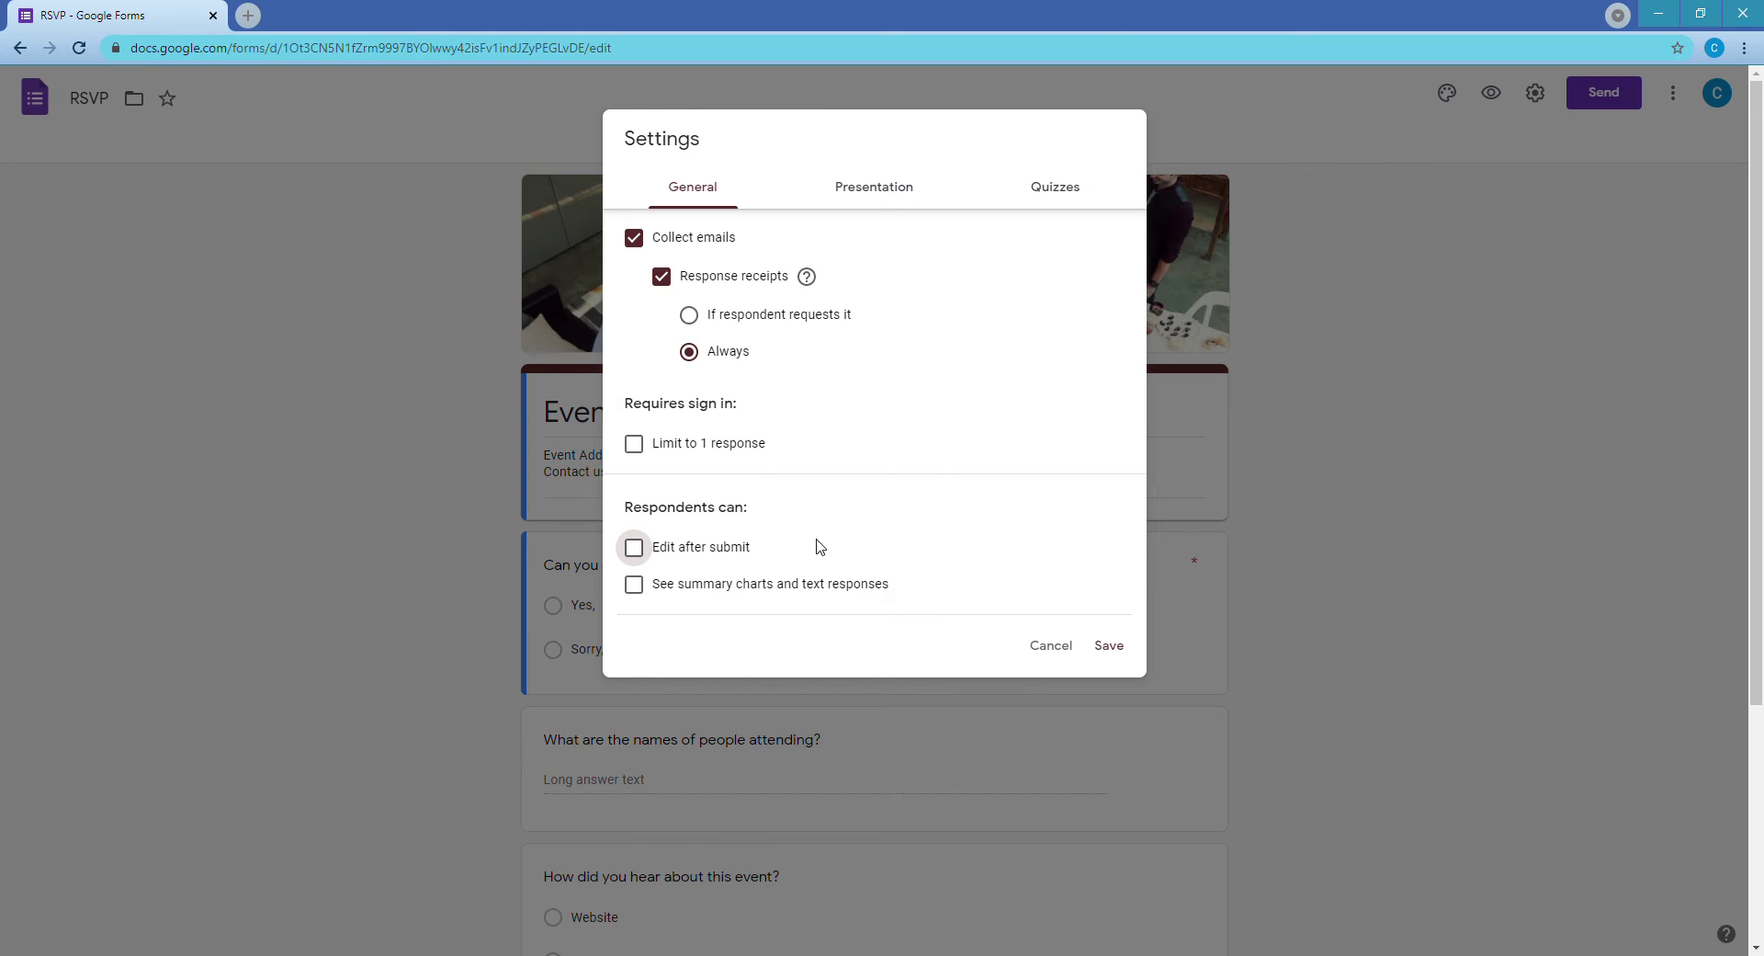
{"action": "left_click", "coordinate": [1110, 646]}
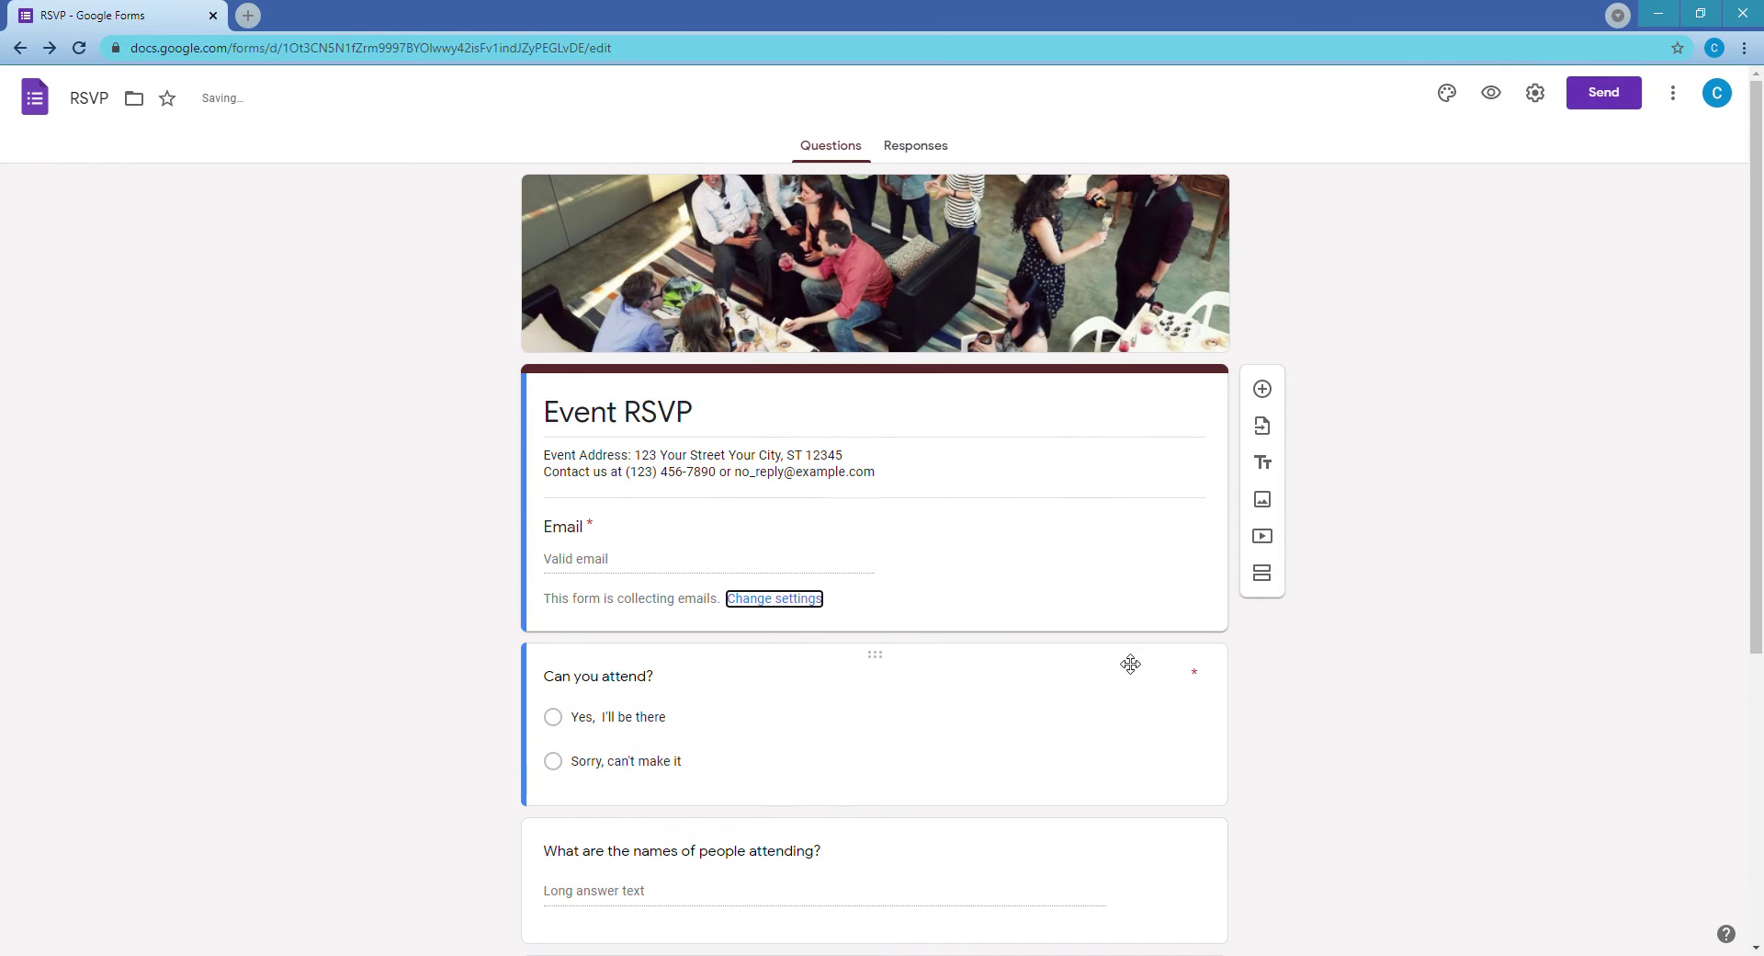
Replace the form title with "hfdahfsh" and select the whole description text below it.
{"action": "triple_click", "coordinate": [623, 424]}
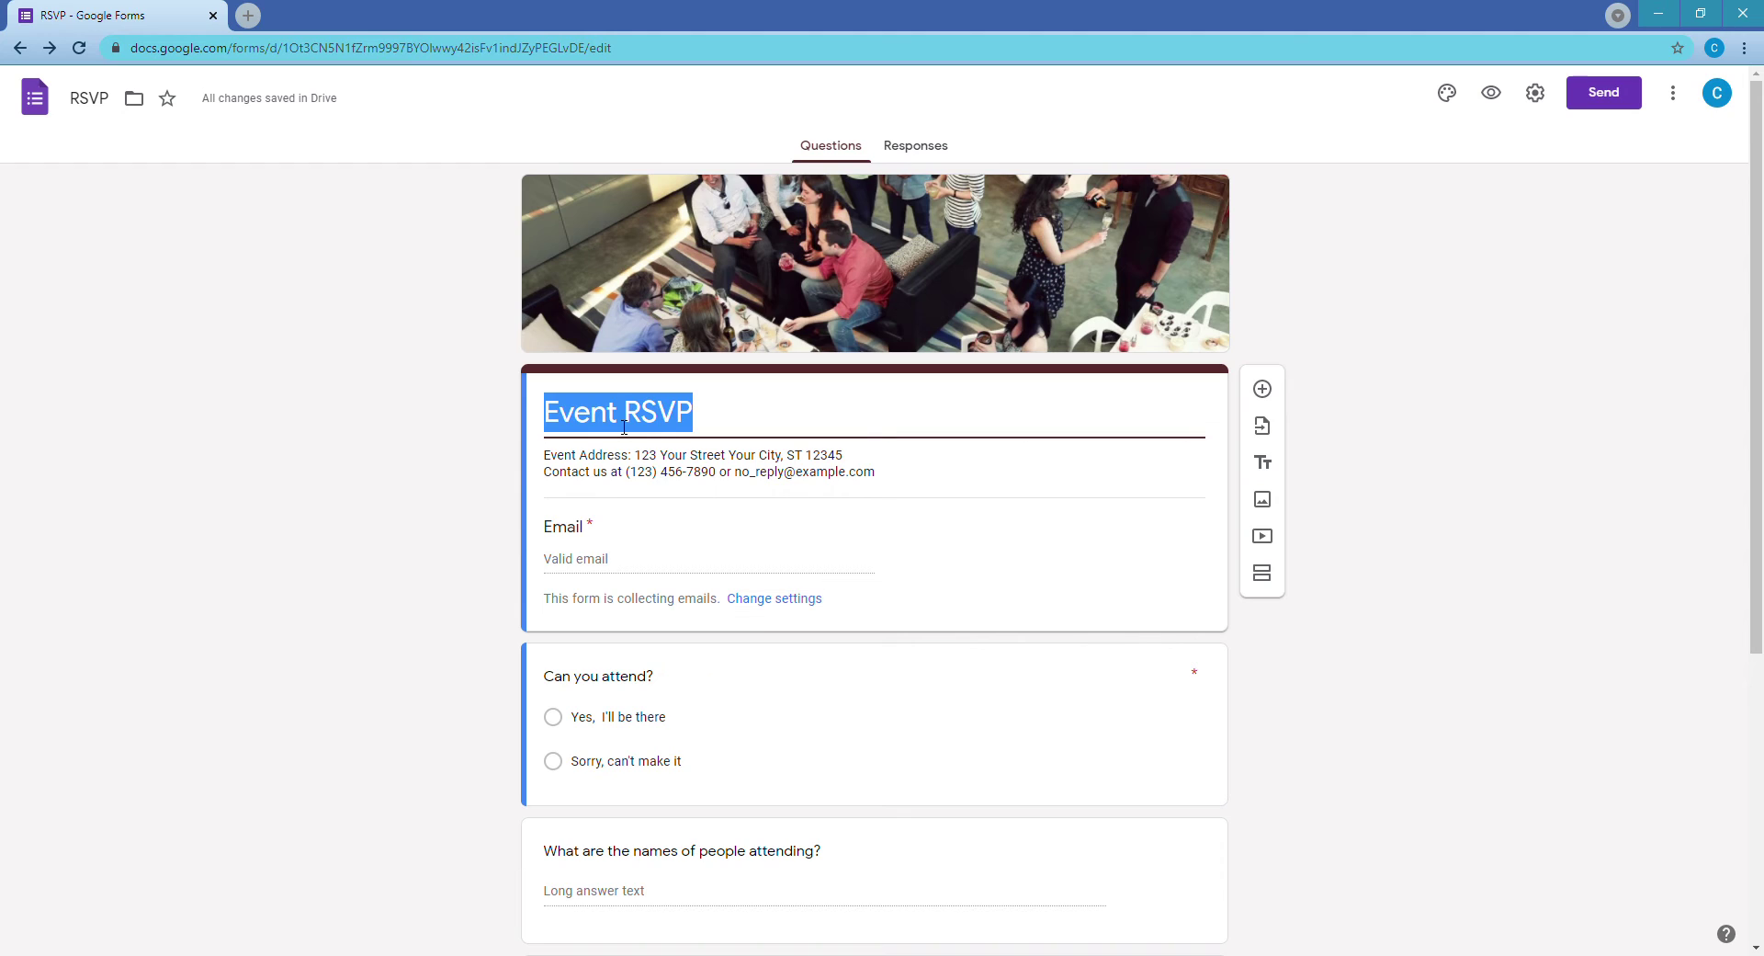
{"action": "type", "text": "hfdahfsh"}
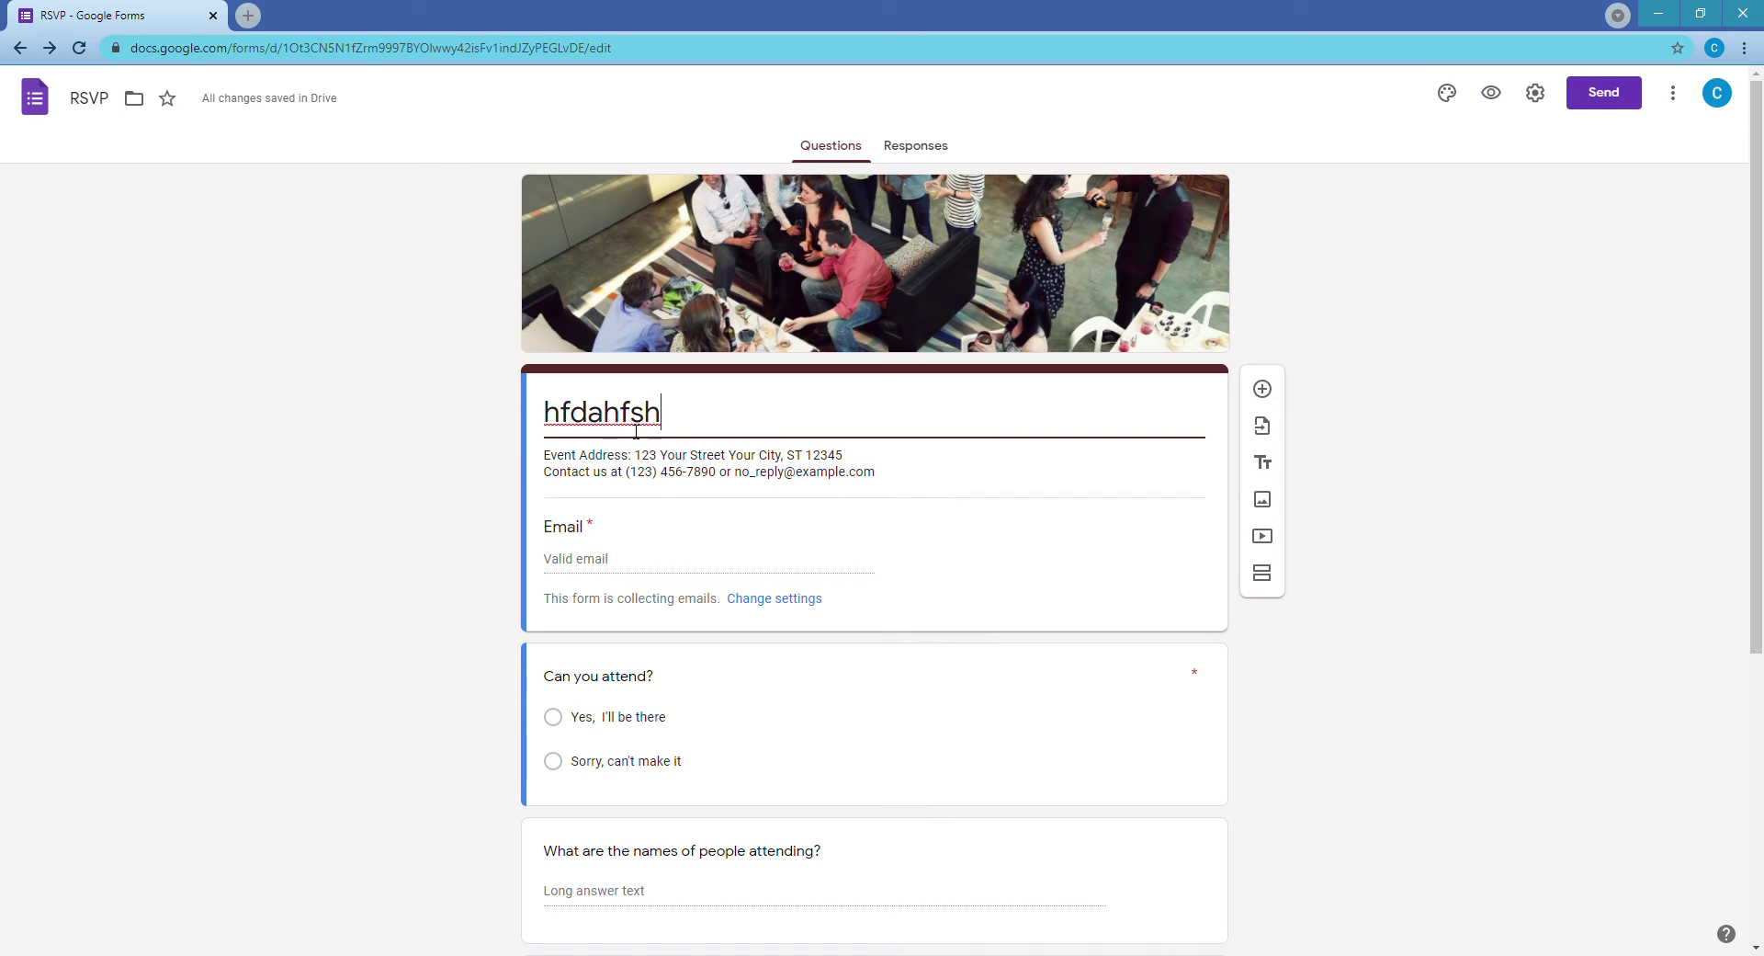
{"action": "left_click", "coordinate": [653, 471]}
{"action": "key", "text": "ctrl+a"}
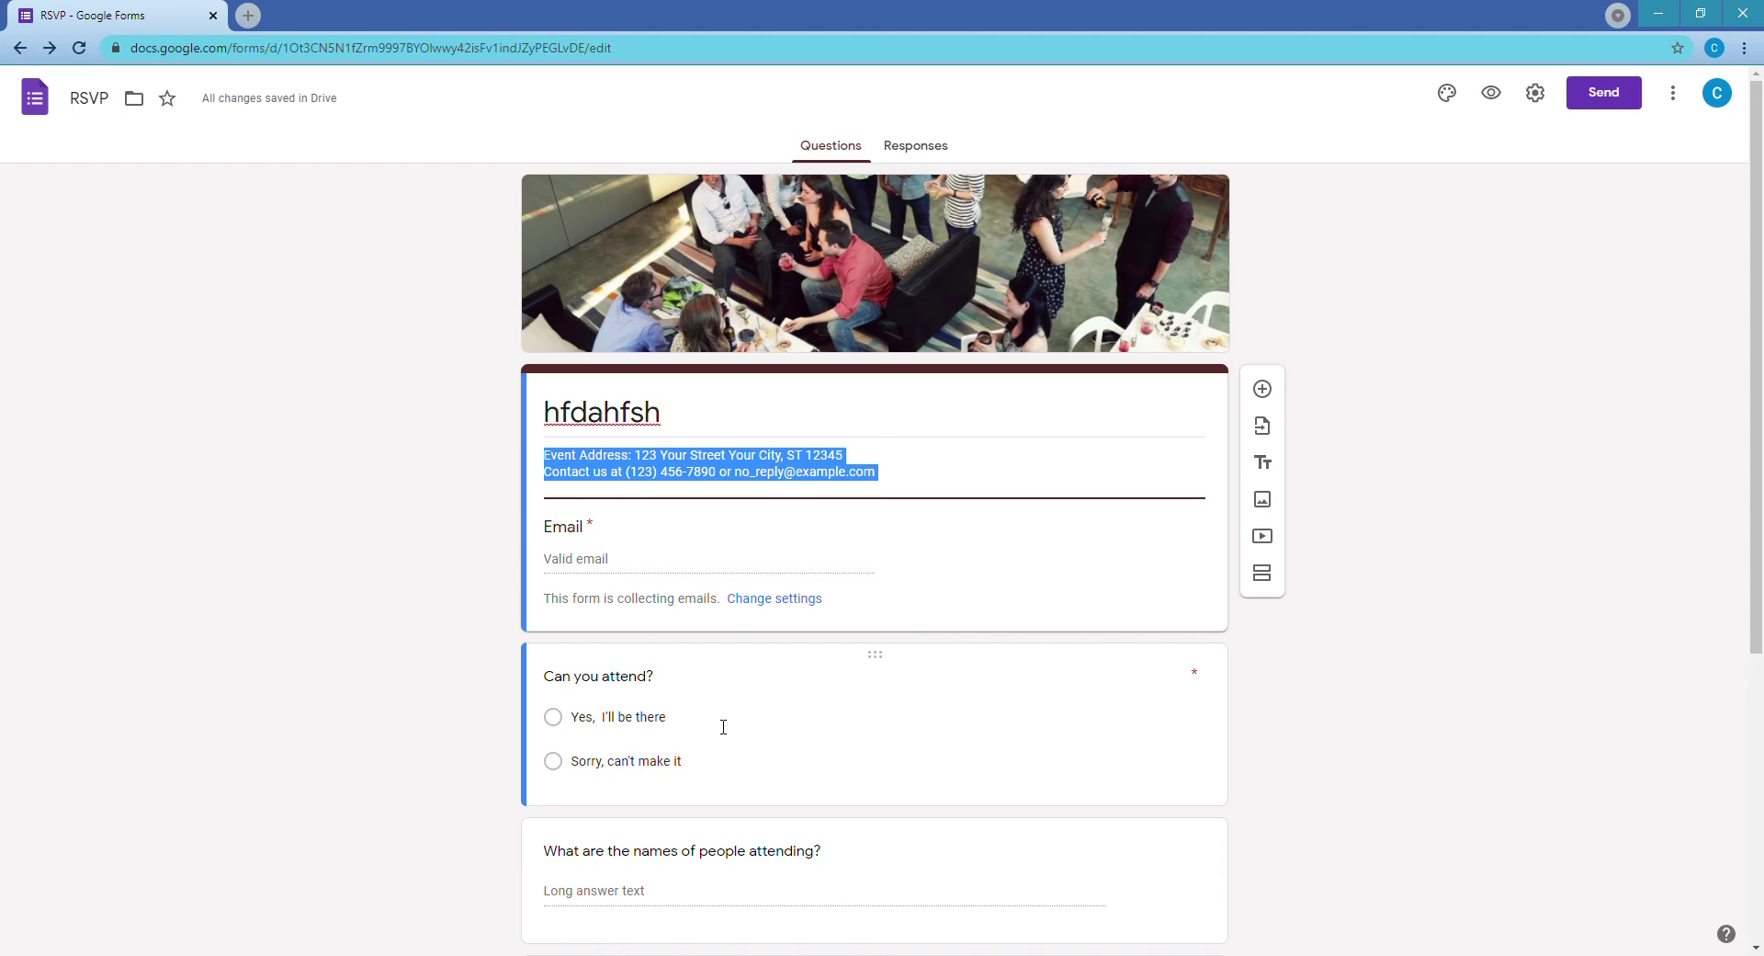
Make the question "What are the names of people attending?" required.
{"action": "scroll", "coordinate": [657, 722], "scroll_direction": "down", "scroll_amount": 1}
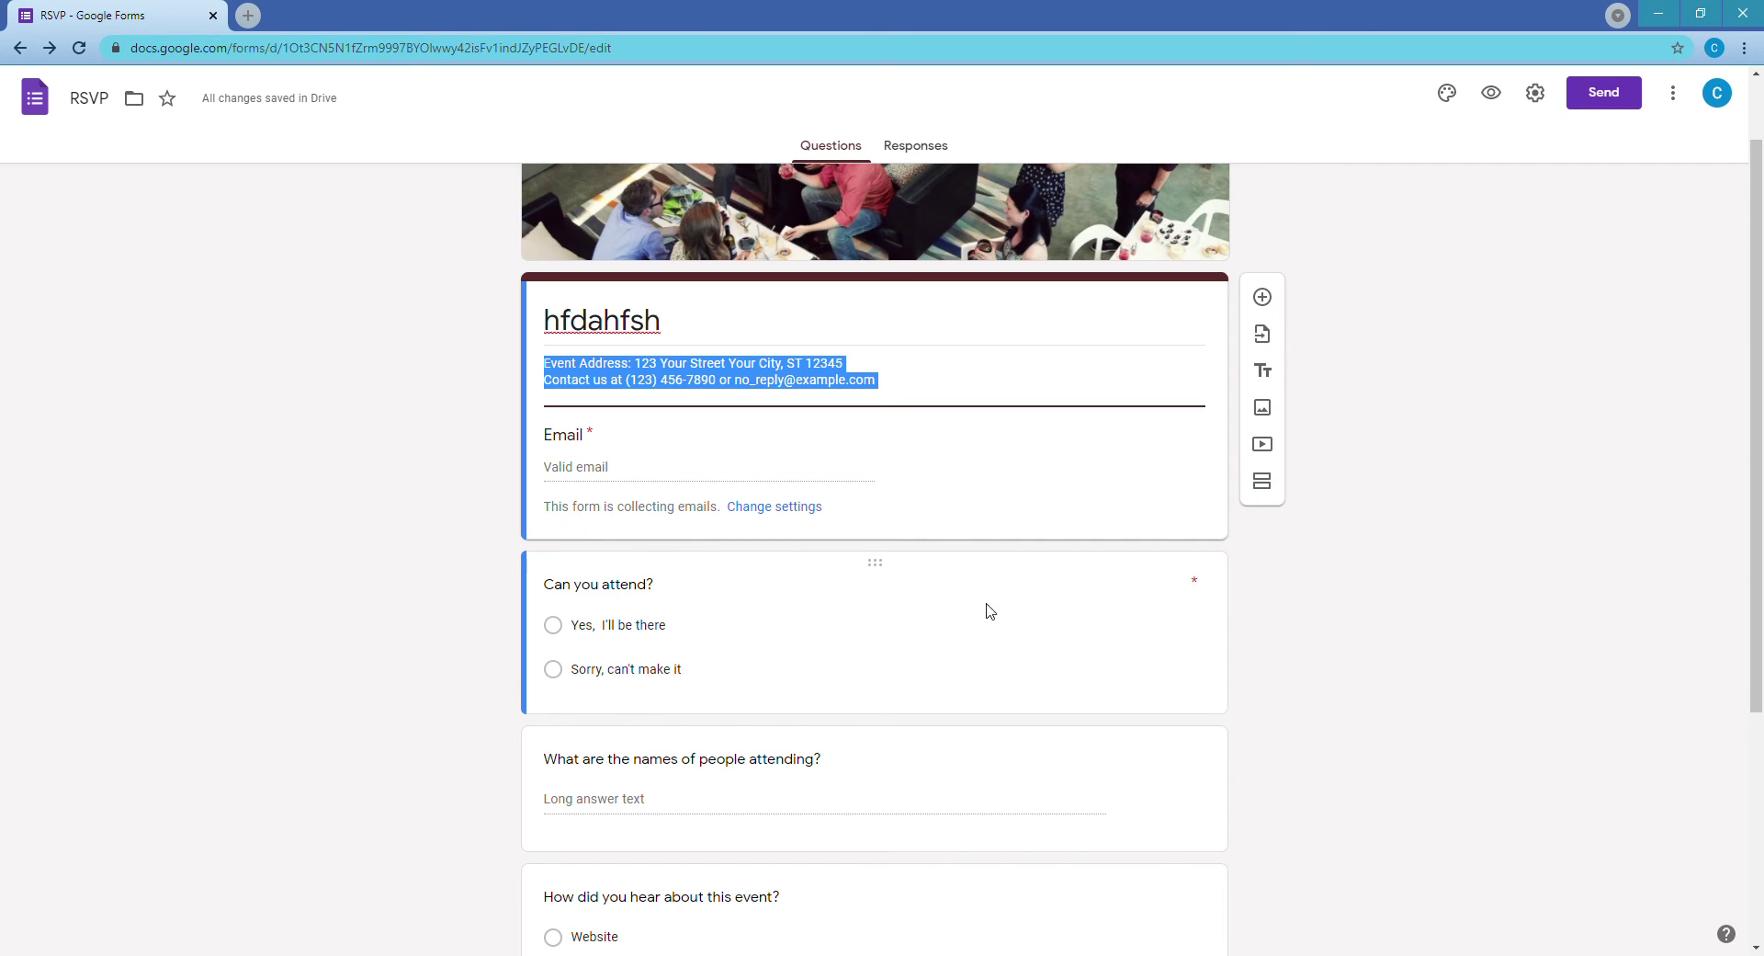
{"action": "scroll", "coordinate": [988, 625], "scroll_direction": "down", "scroll_amount": 1}
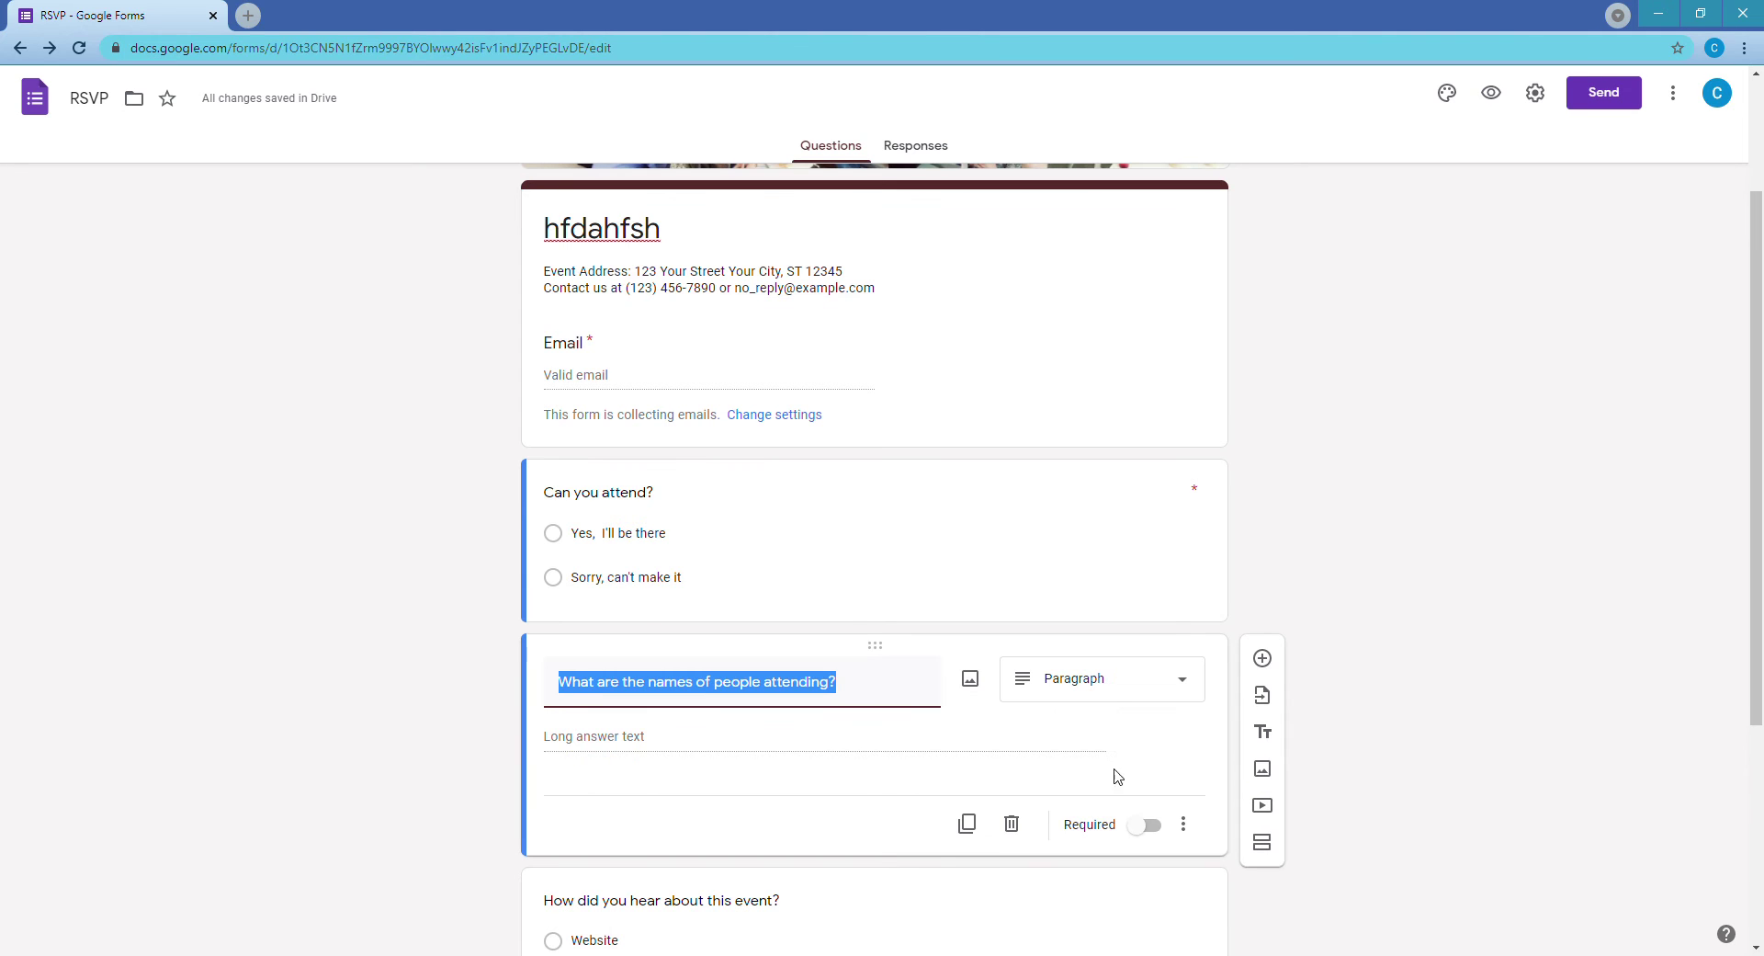
{"action": "left_click", "coordinate": [1146, 825]}
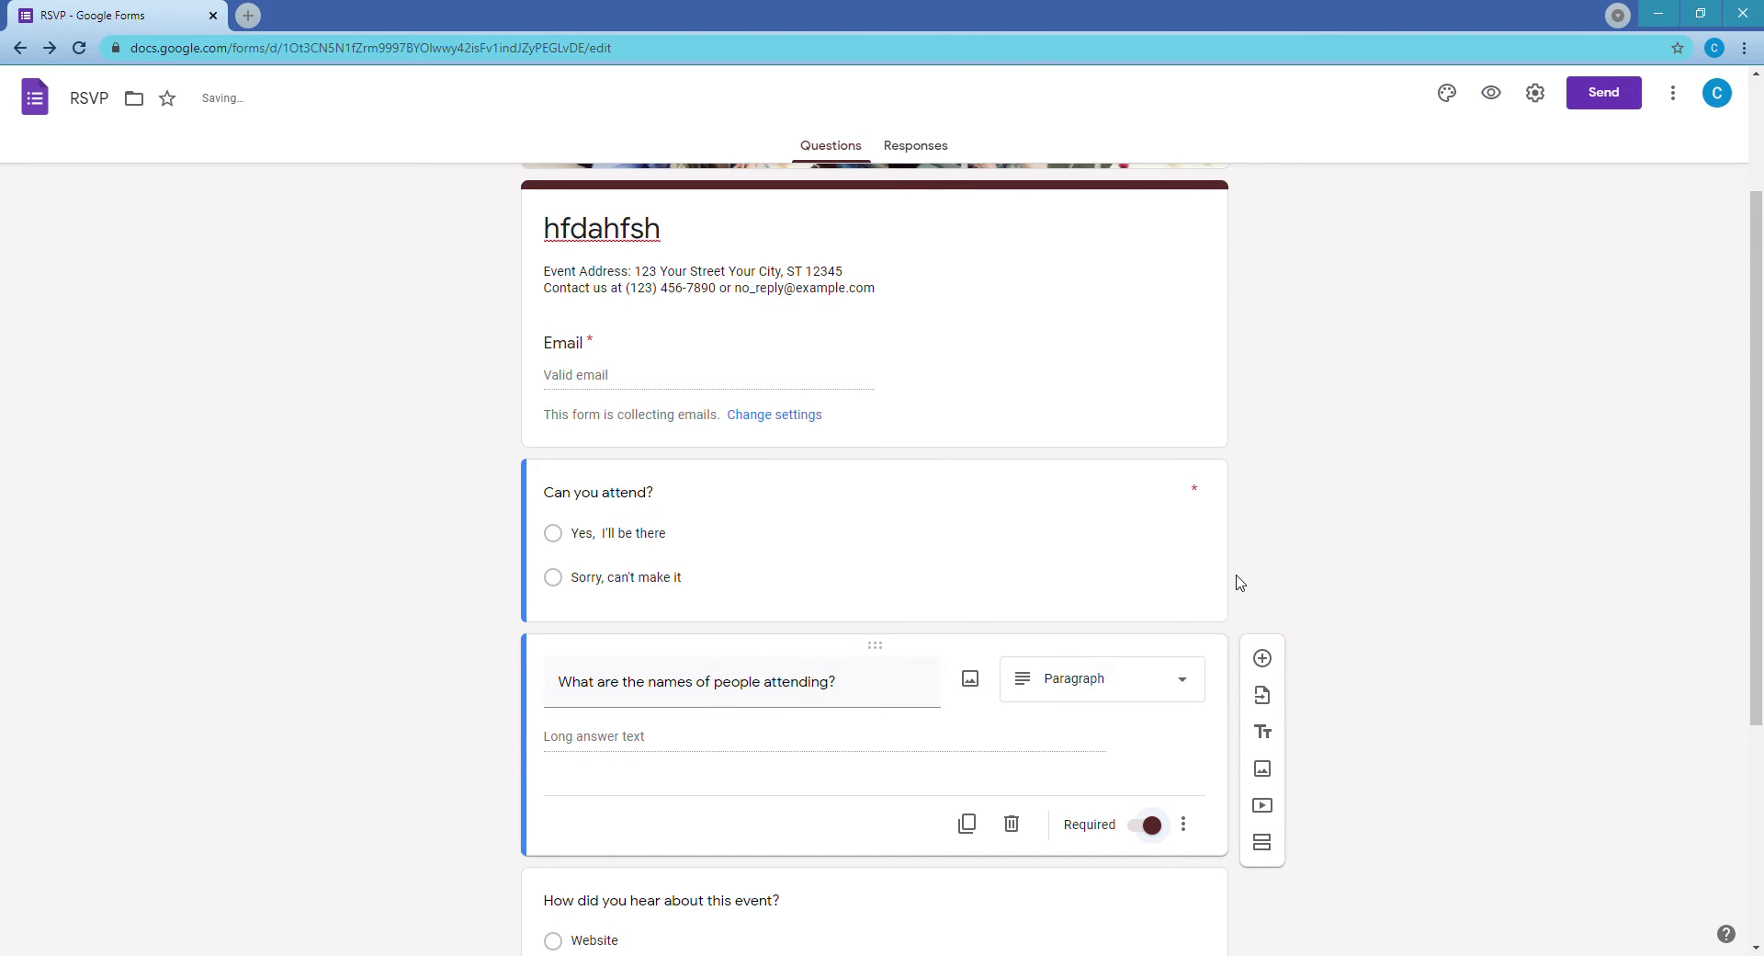
Delete the question "How did you hear about this event?" from the form.
{"action": "scroll", "coordinate": [1270, 574], "scroll_direction": "down", "scroll_amount": 2}
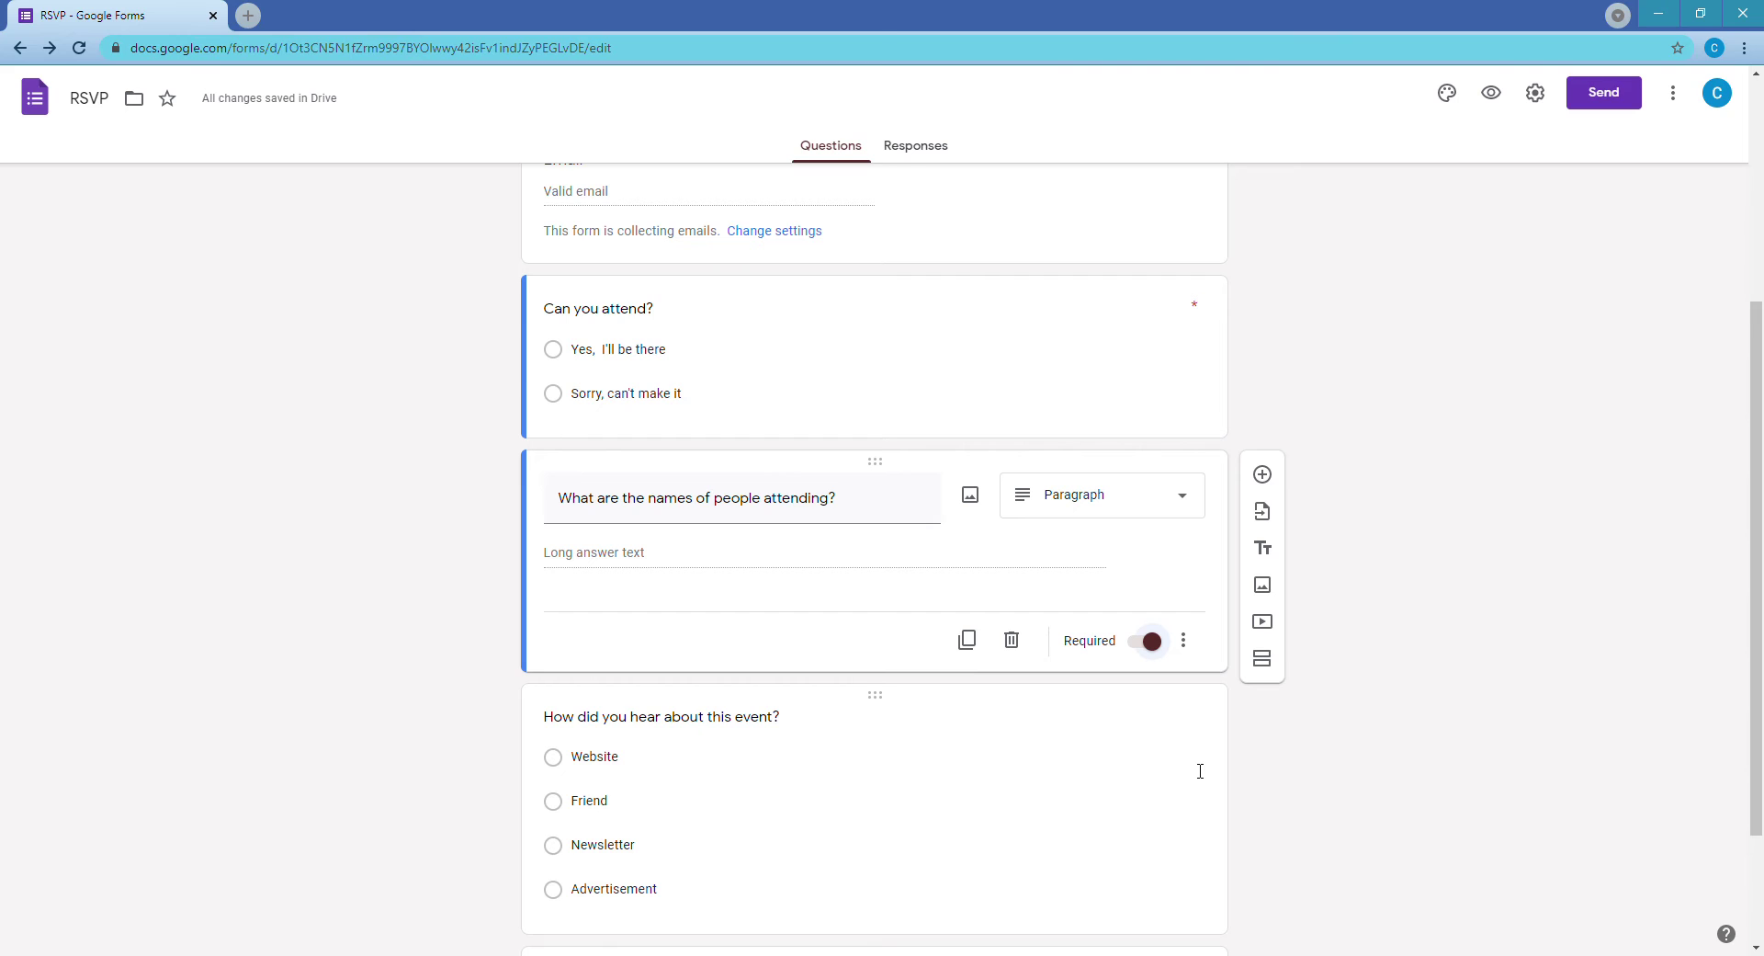
{"action": "scroll", "coordinate": [1136, 782], "scroll_direction": "down", "scroll_amount": 1}
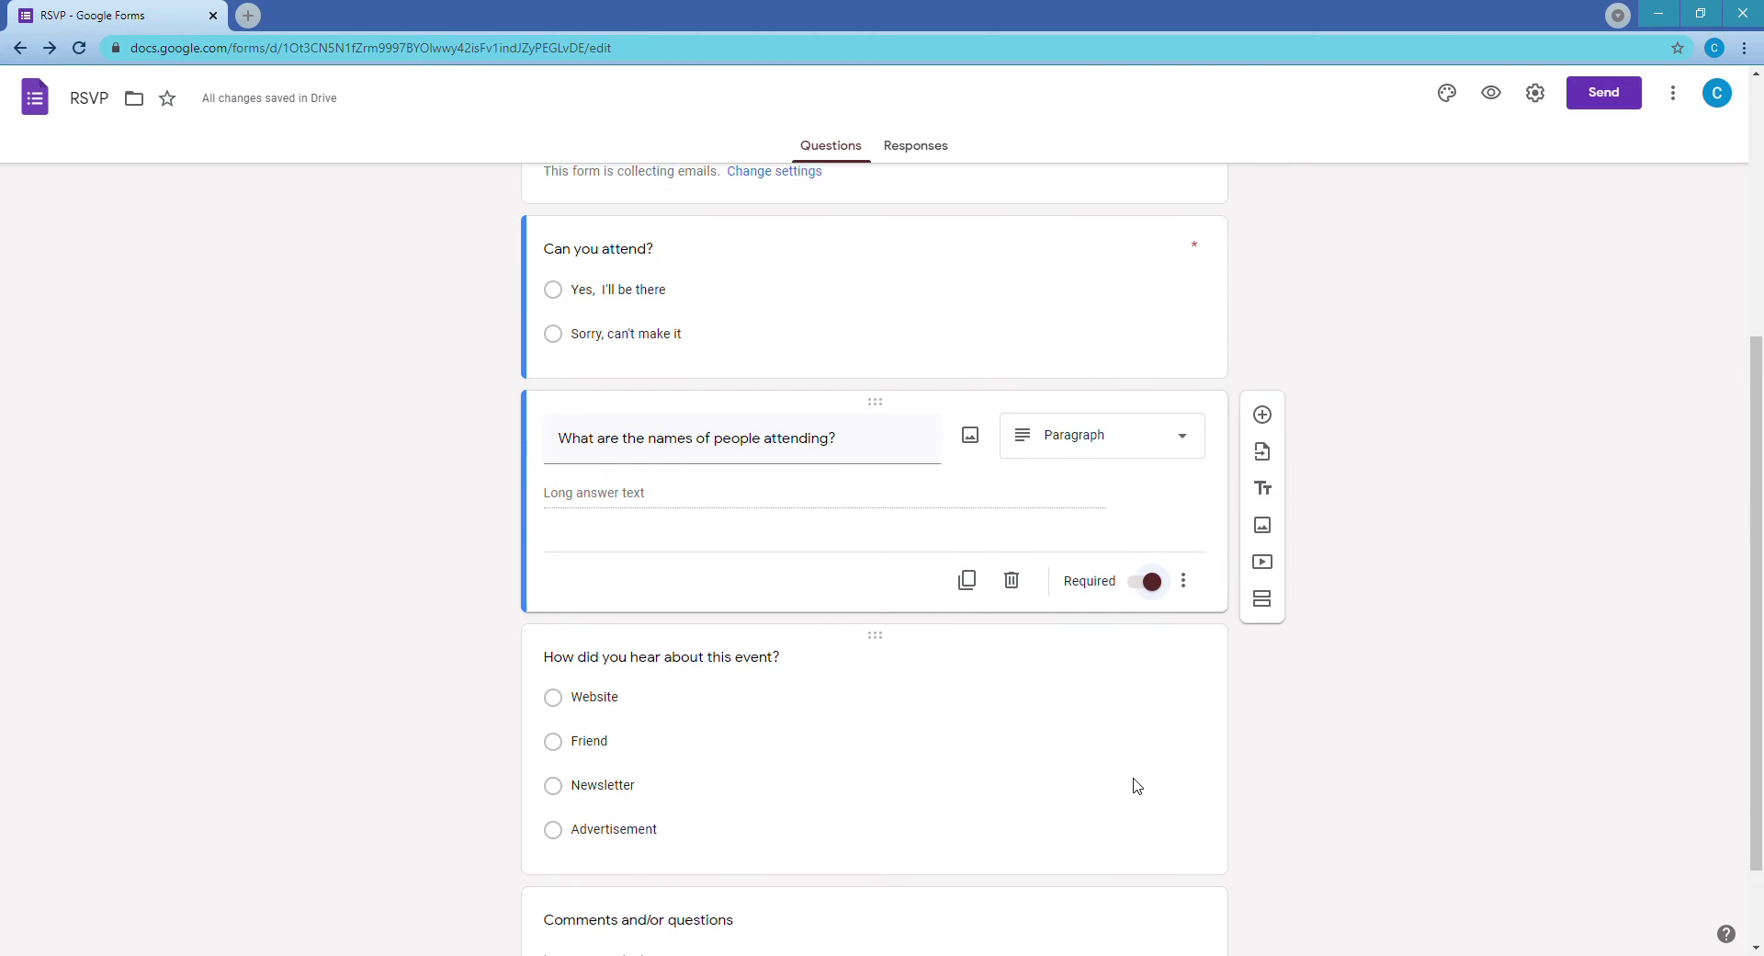
{"action": "left_click", "coordinate": [788, 693]}
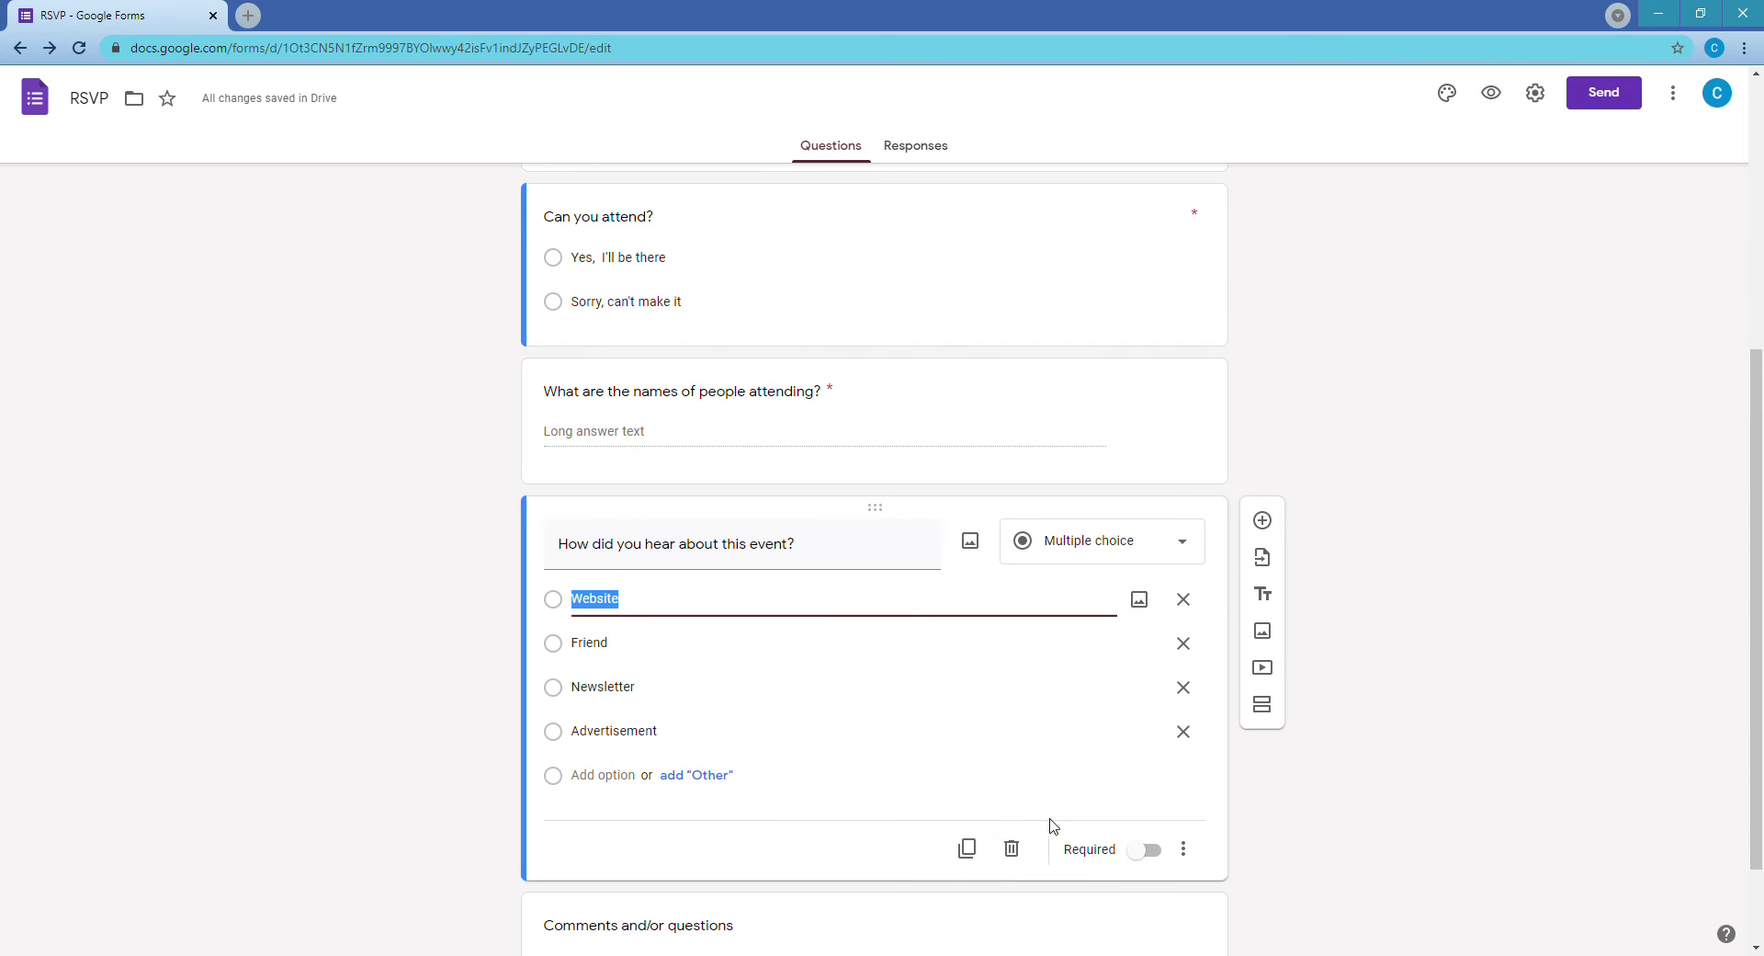
{"action": "left_click", "coordinate": [1193, 401]}
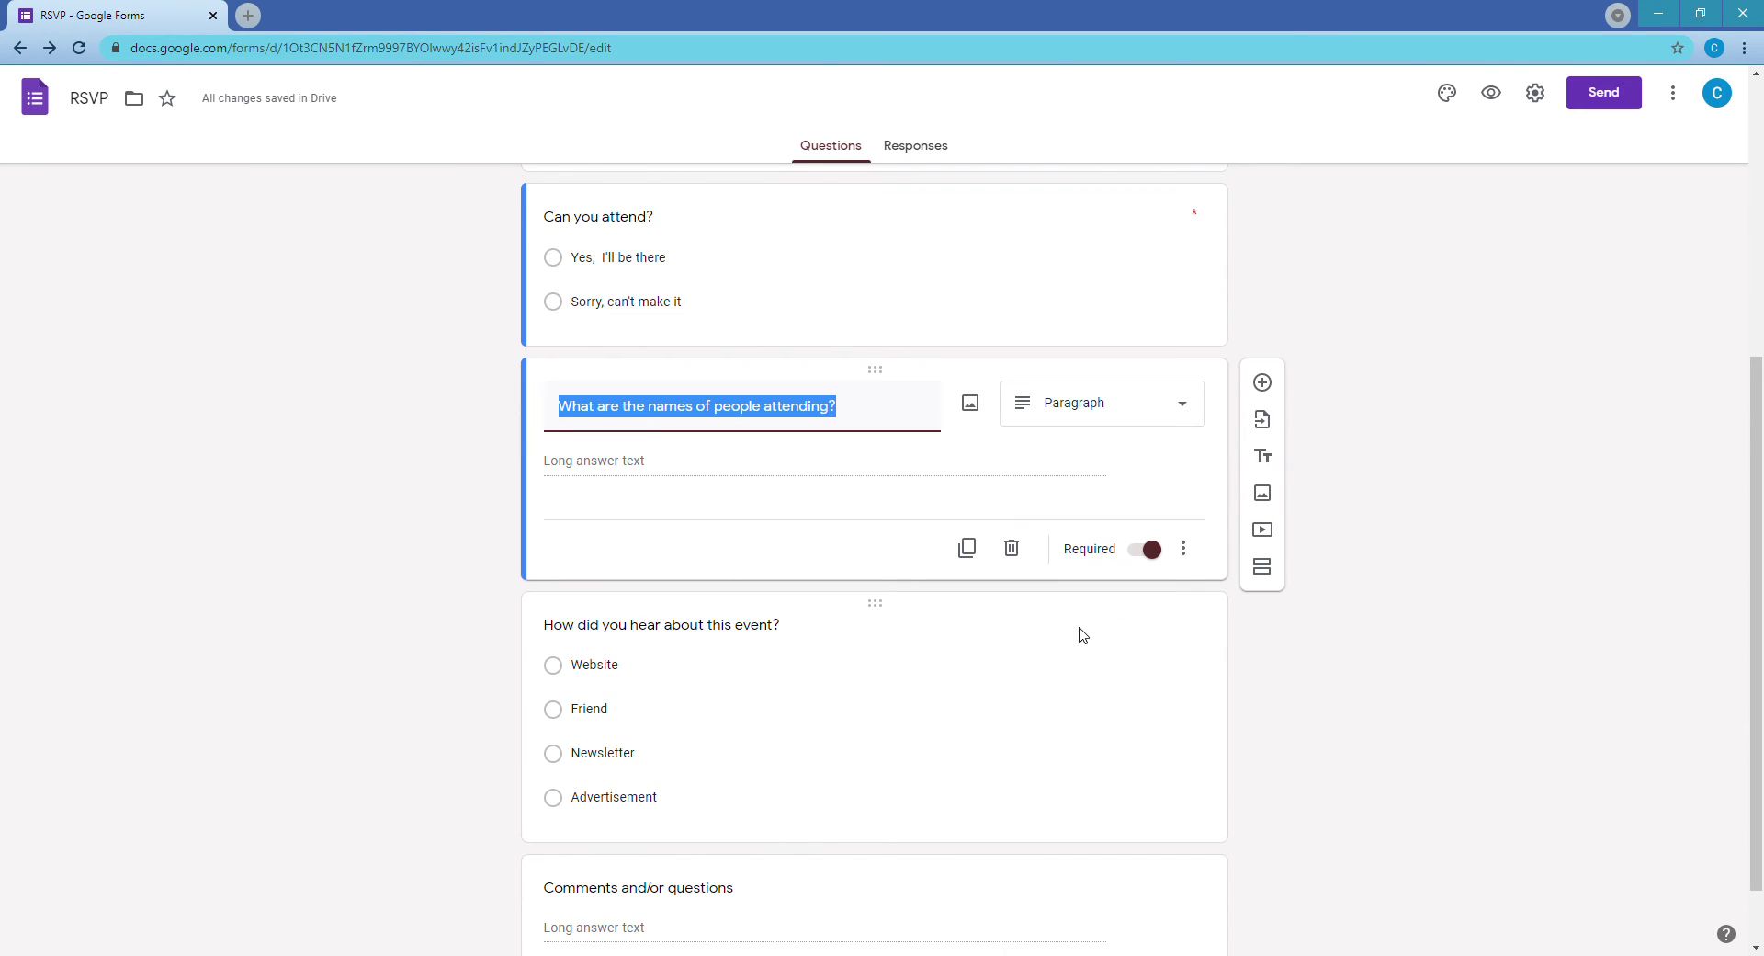
{"action": "left_click", "coordinate": [952, 681]}
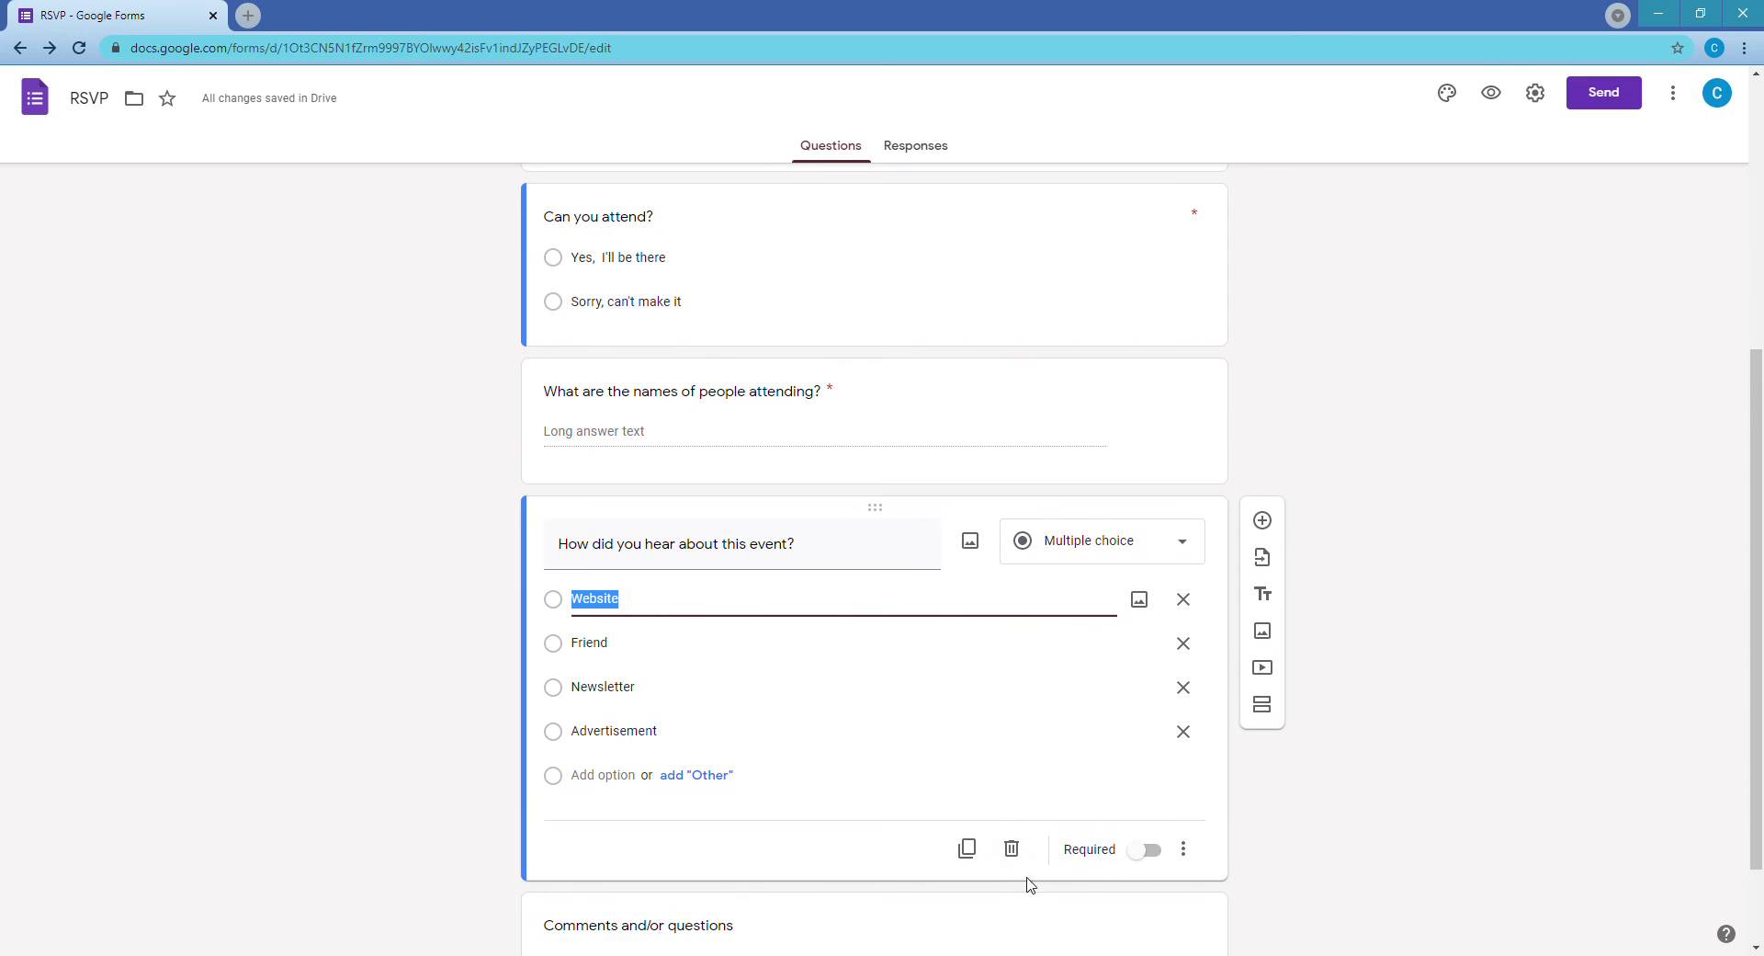
{"action": "left_click", "coordinate": [1013, 848]}
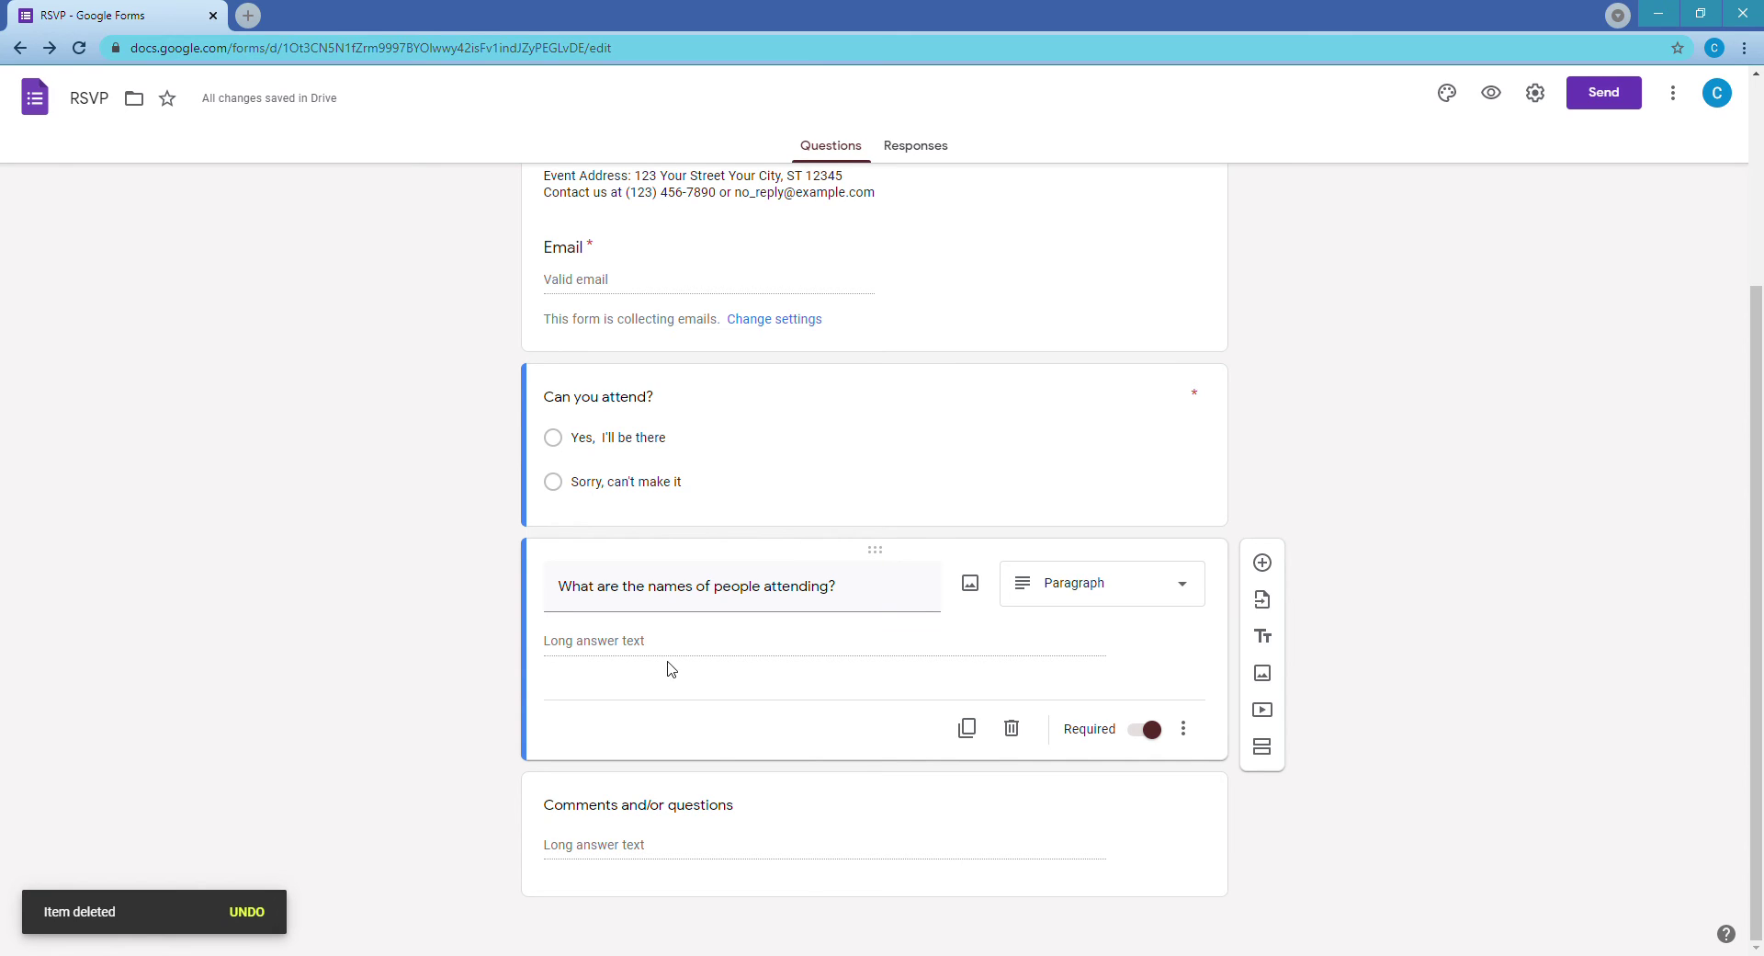
Change the attendee names question to "What Kind of Pie?" and set its type to Multiple choice.
{"action": "triple_click", "coordinate": [682, 598]}
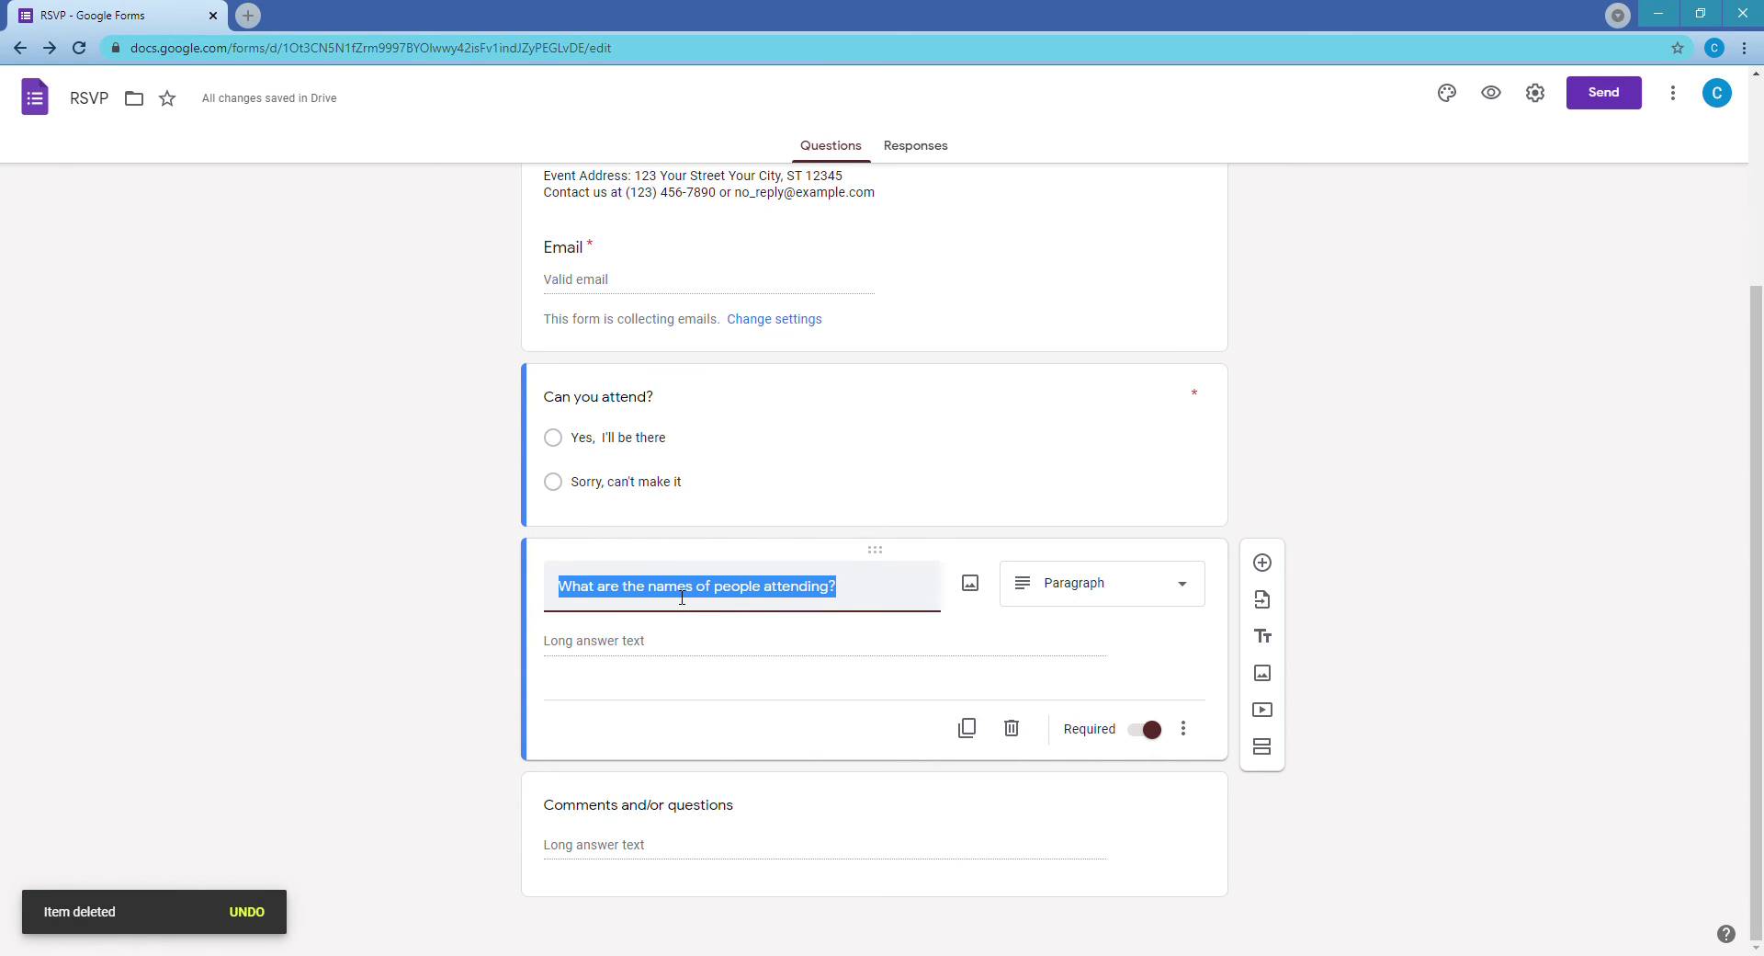
{"action": "type", "text": "W"}
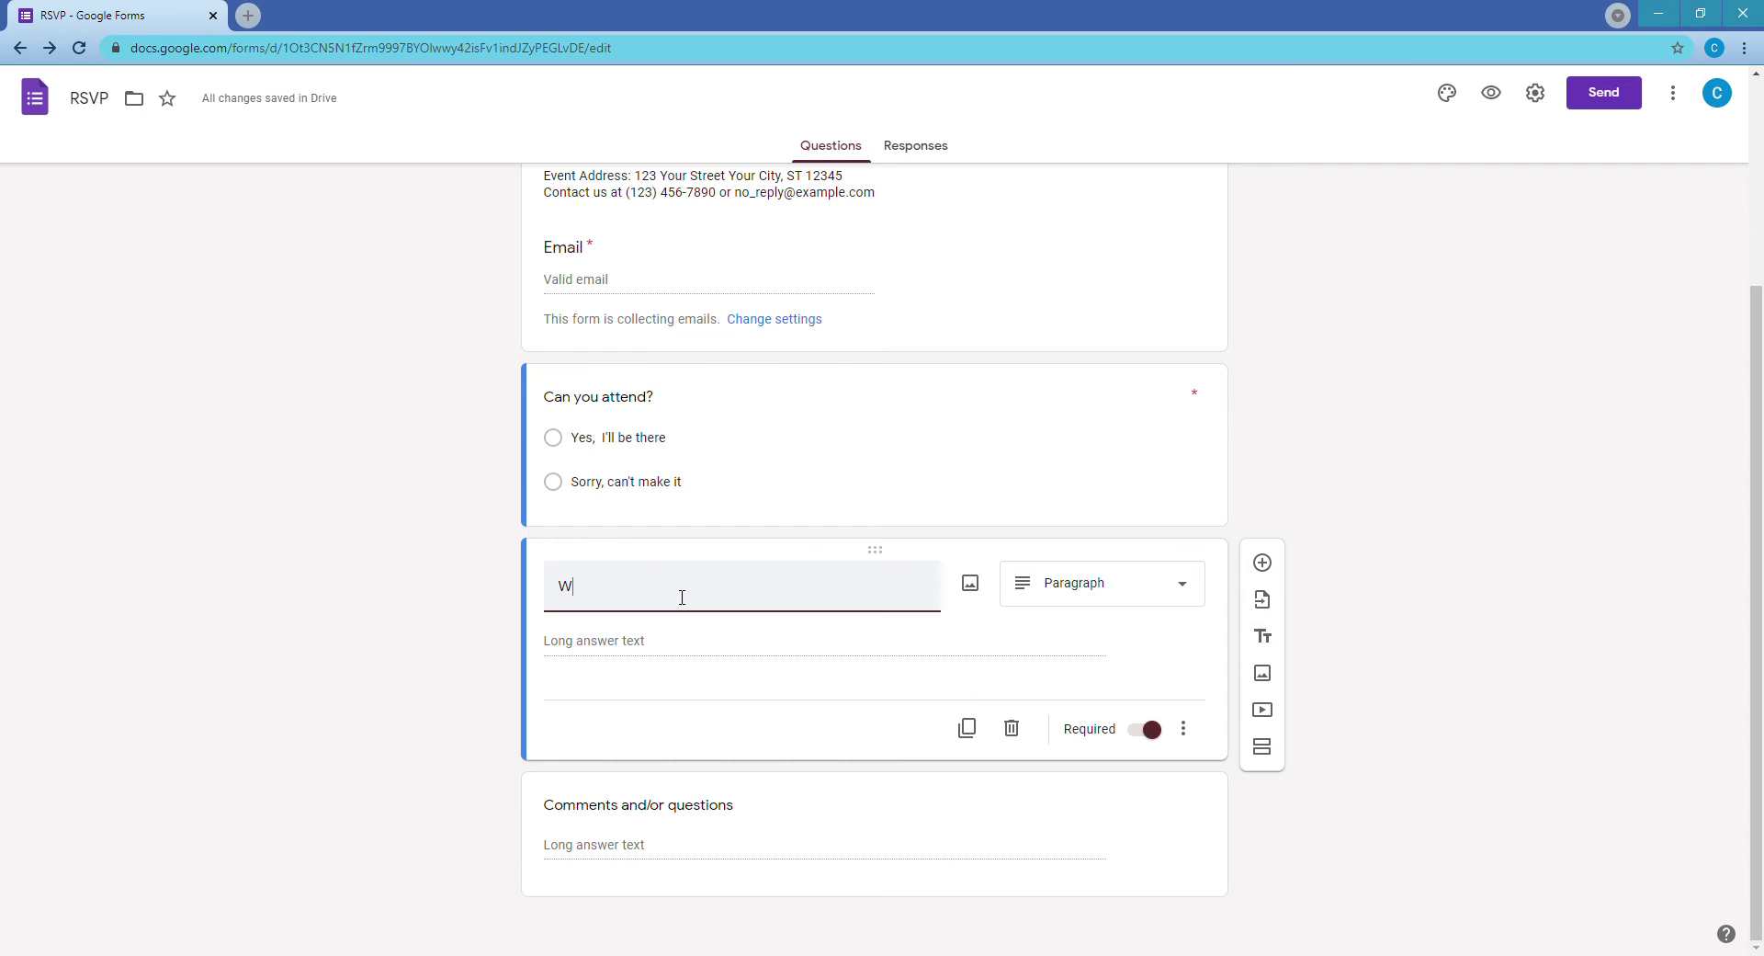
{"action": "type", "text": "hat Kind of Pie?"}
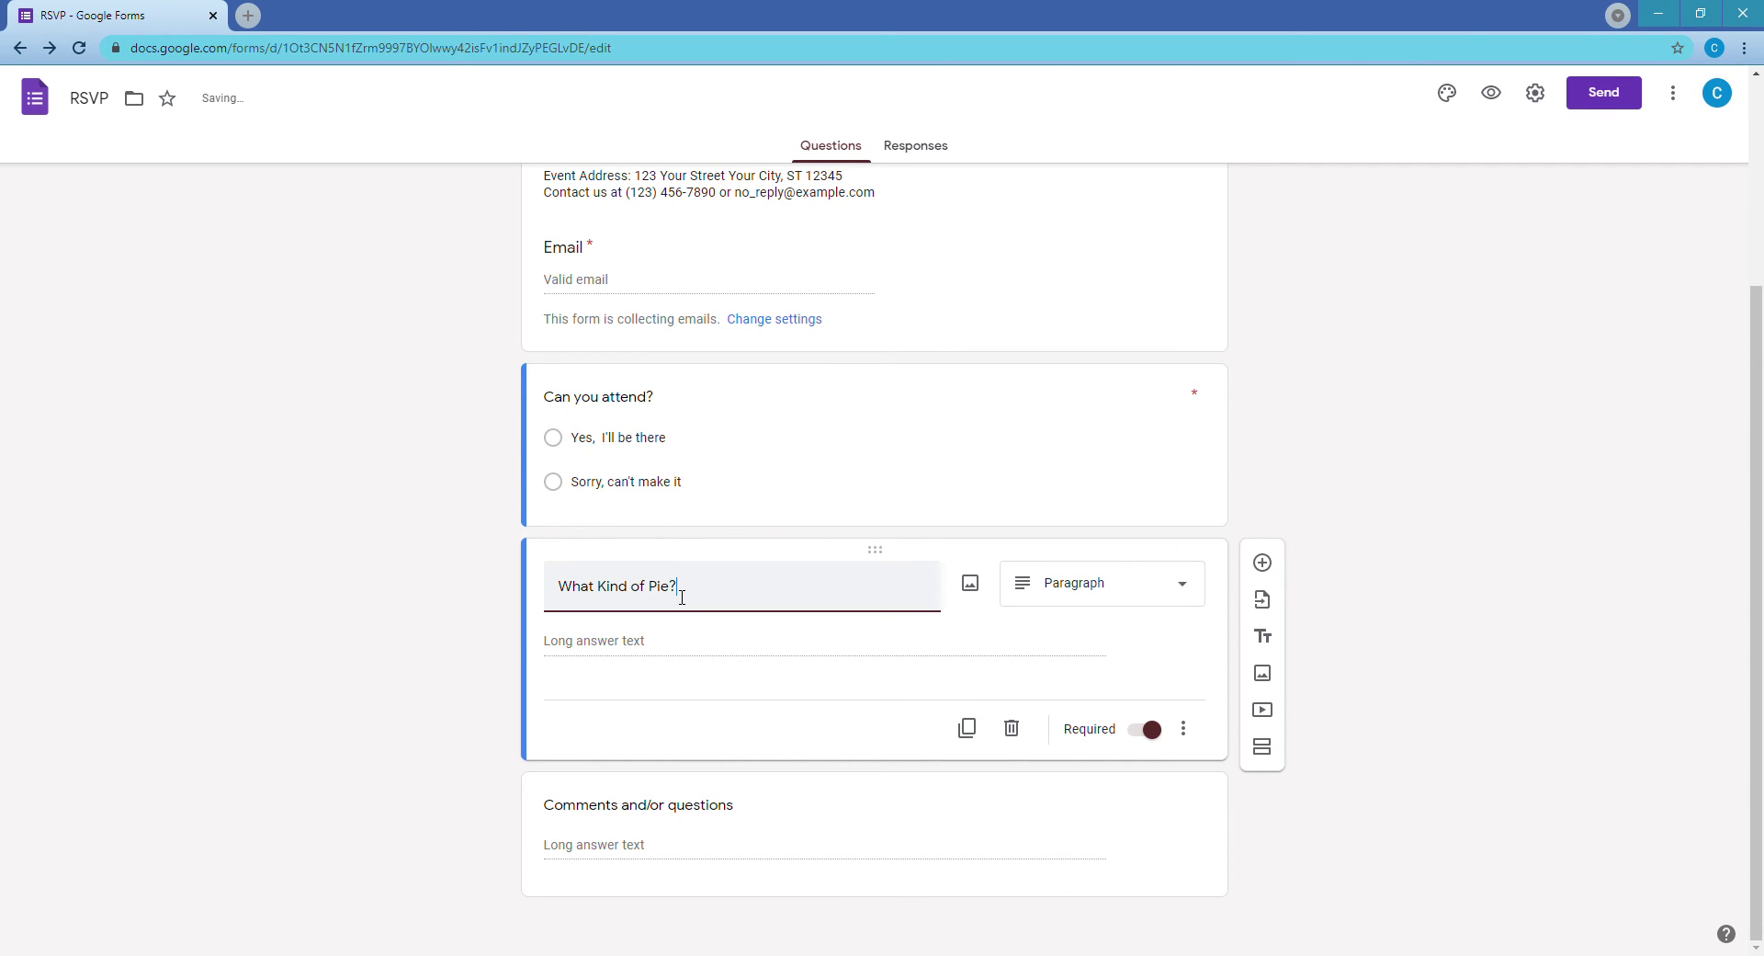
{"action": "left_click", "coordinate": [1115, 586]}
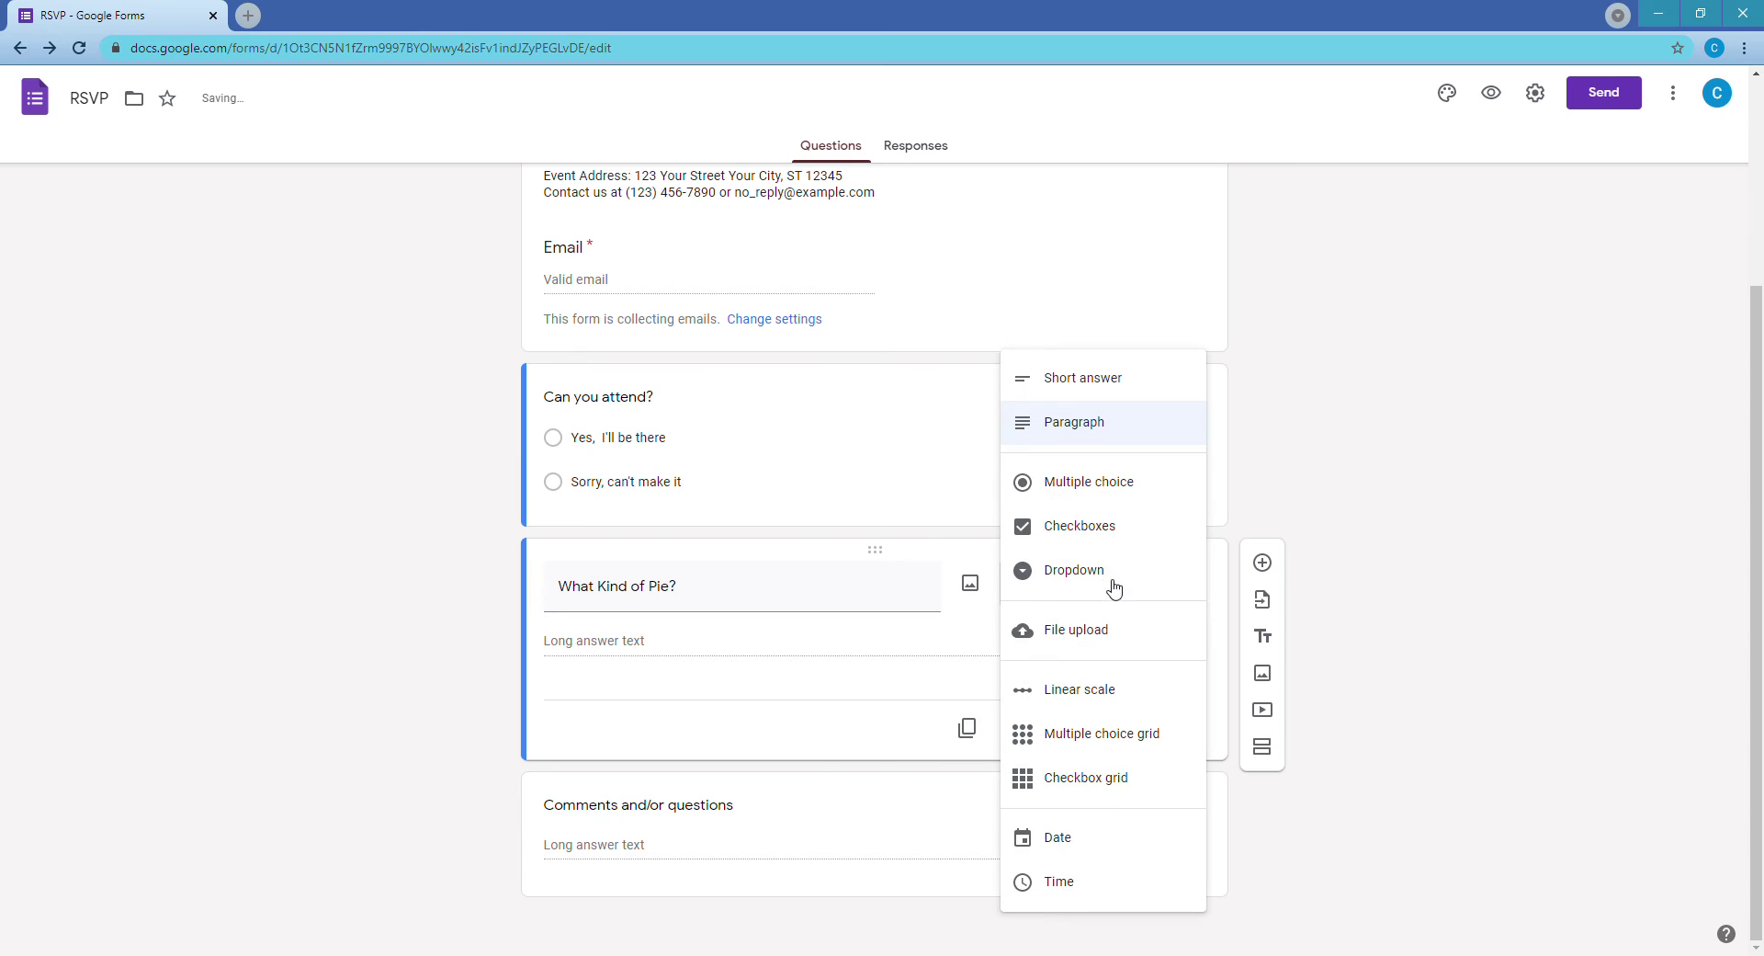
{"action": "left_click", "coordinate": [1102, 501]}
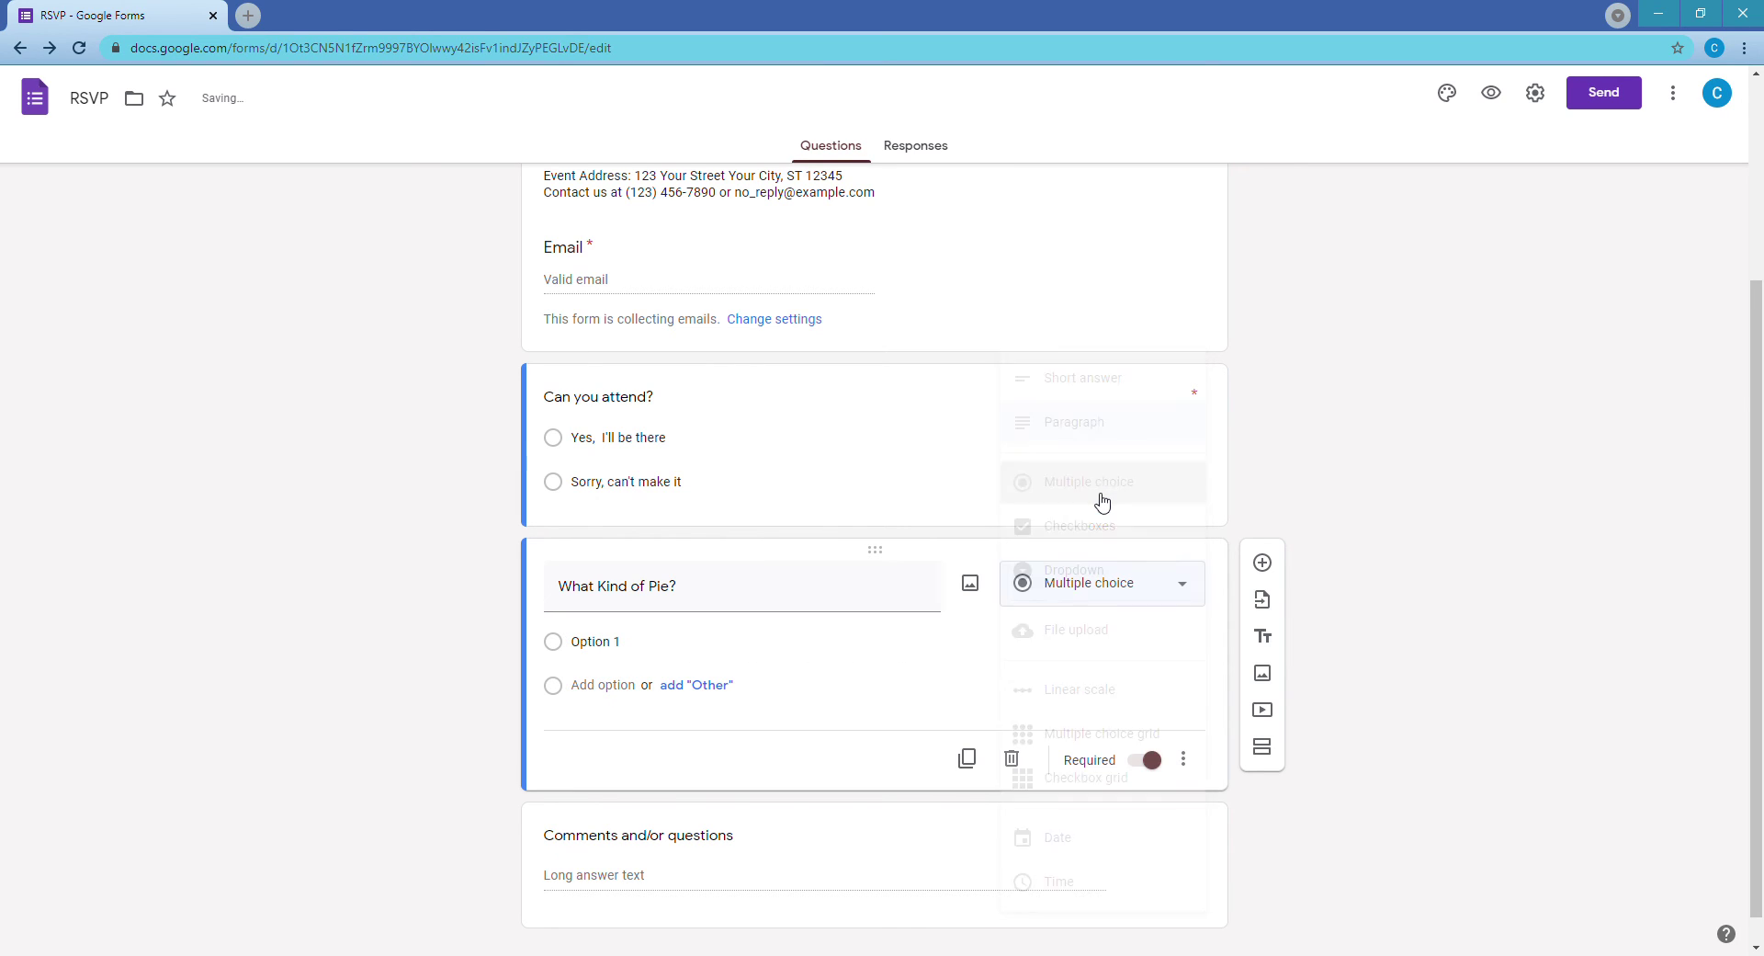
{"action": "left_click", "coordinate": [1067, 593]}
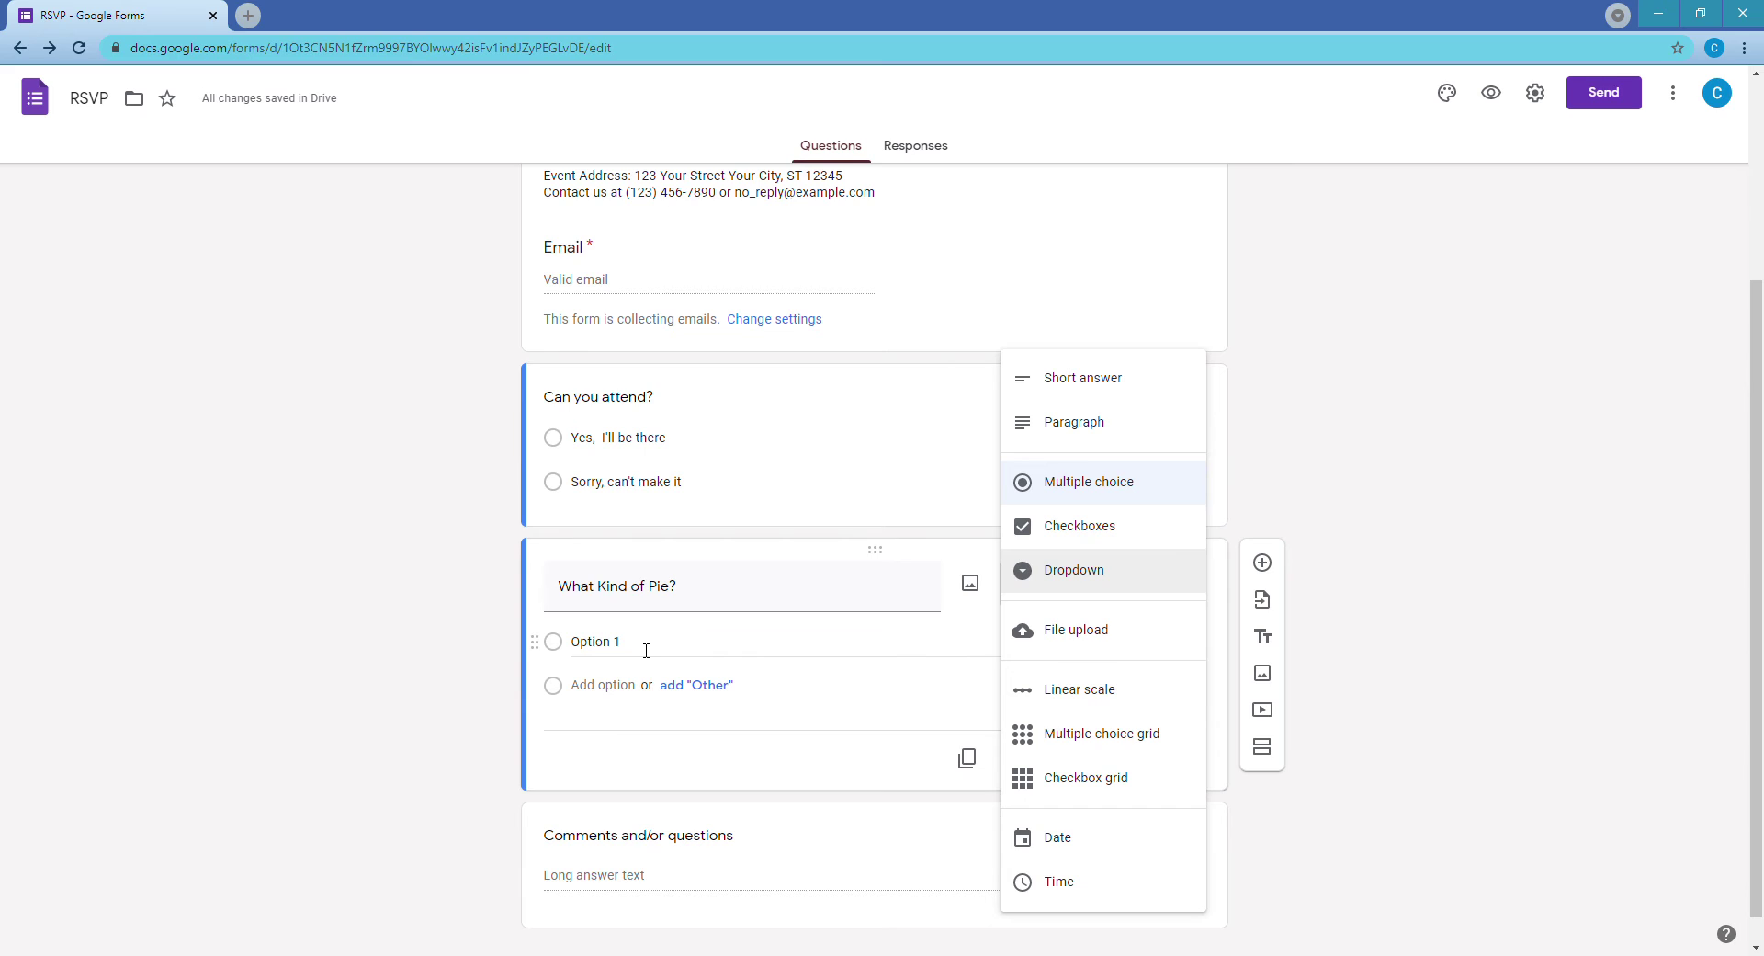
Enter "Apple" and "Berry" as the answer options of the pie question.
{"action": "left_click", "coordinate": [673, 644]}
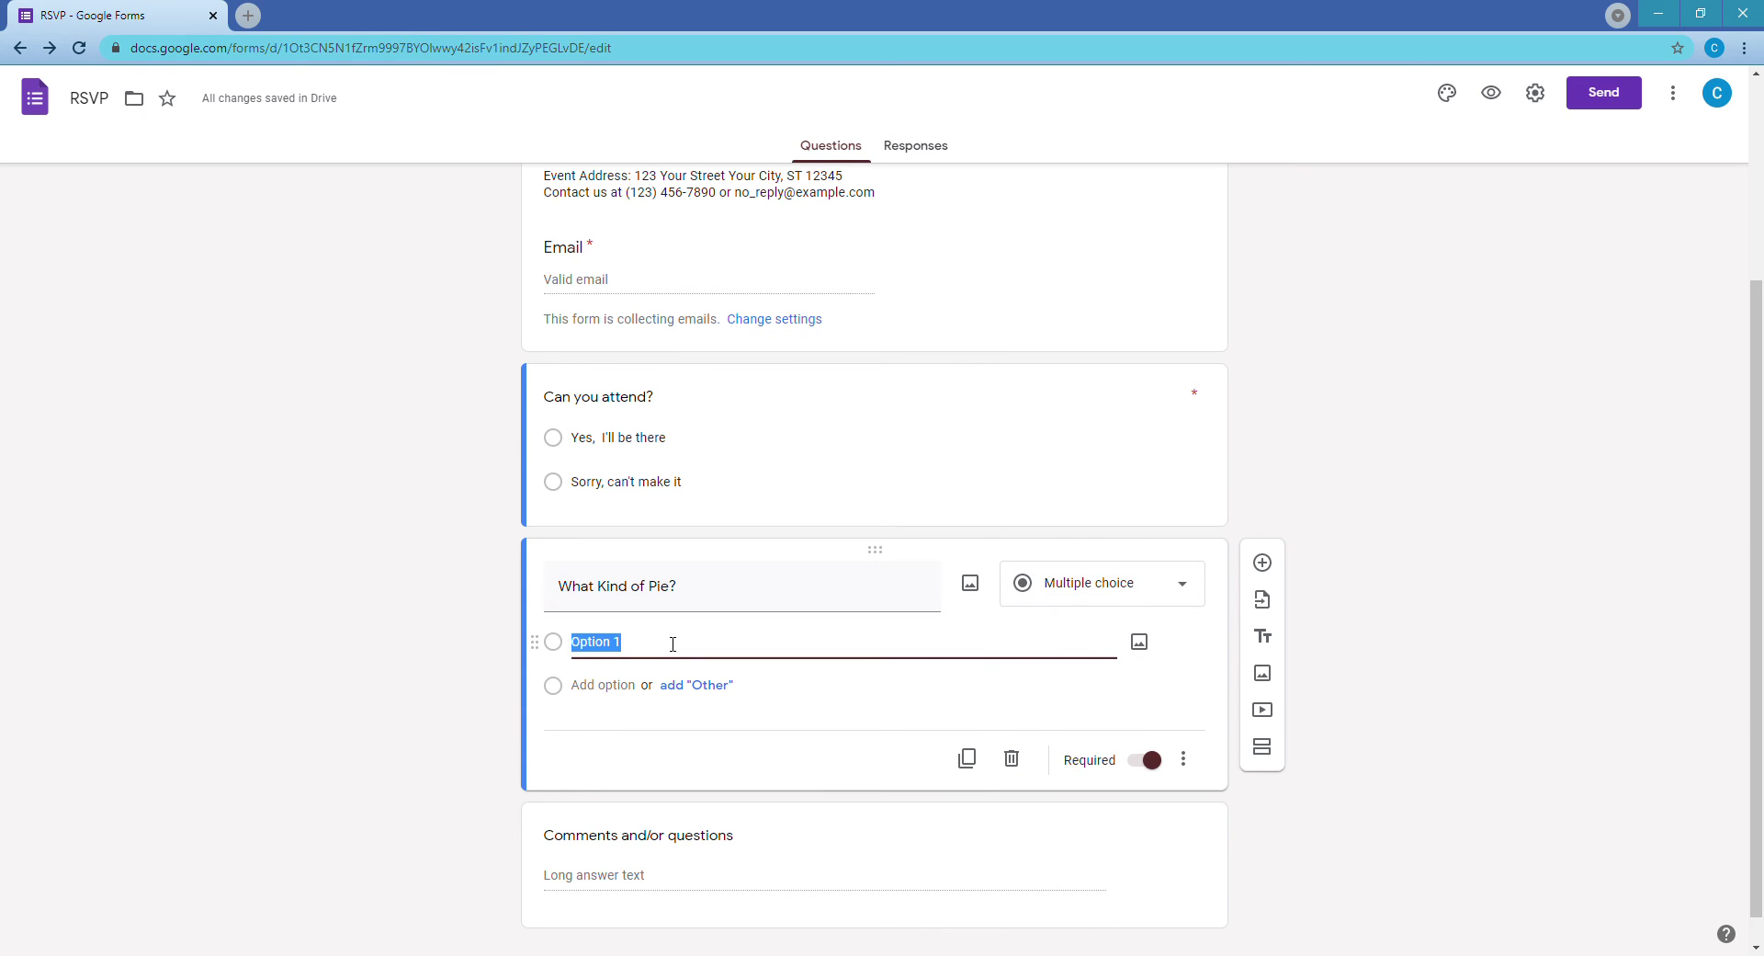
{"action": "type", "text": "Apple"}
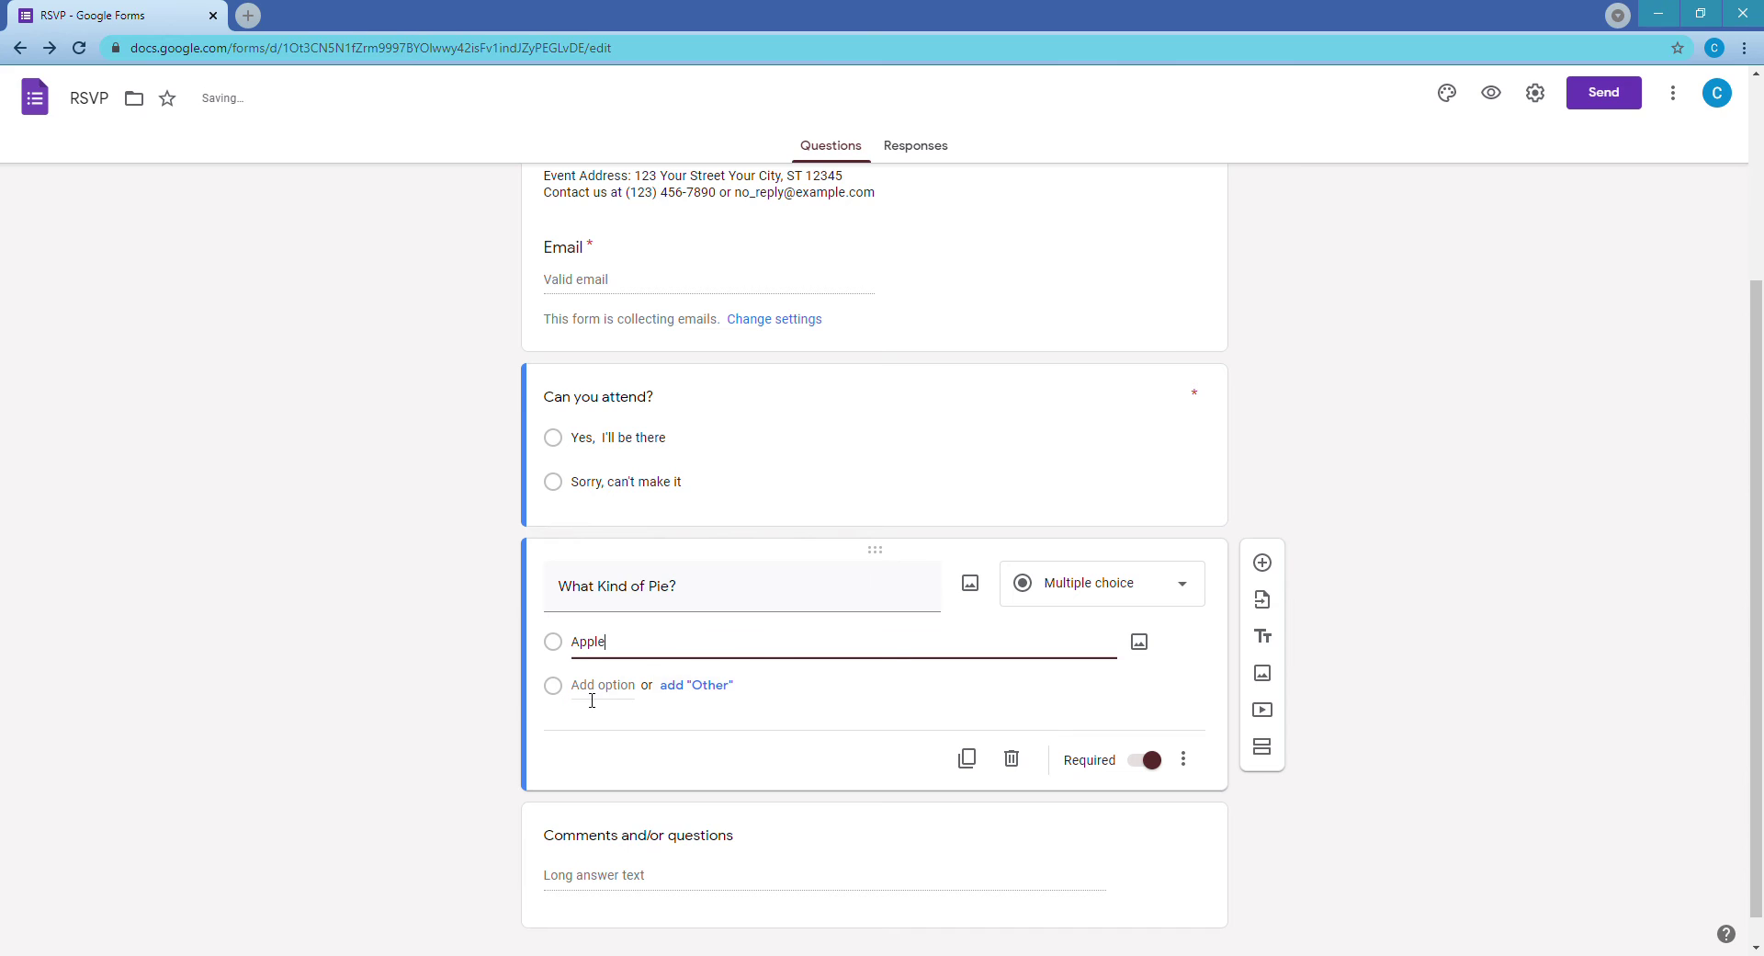
{"action": "left_click", "coordinate": [555, 688]}
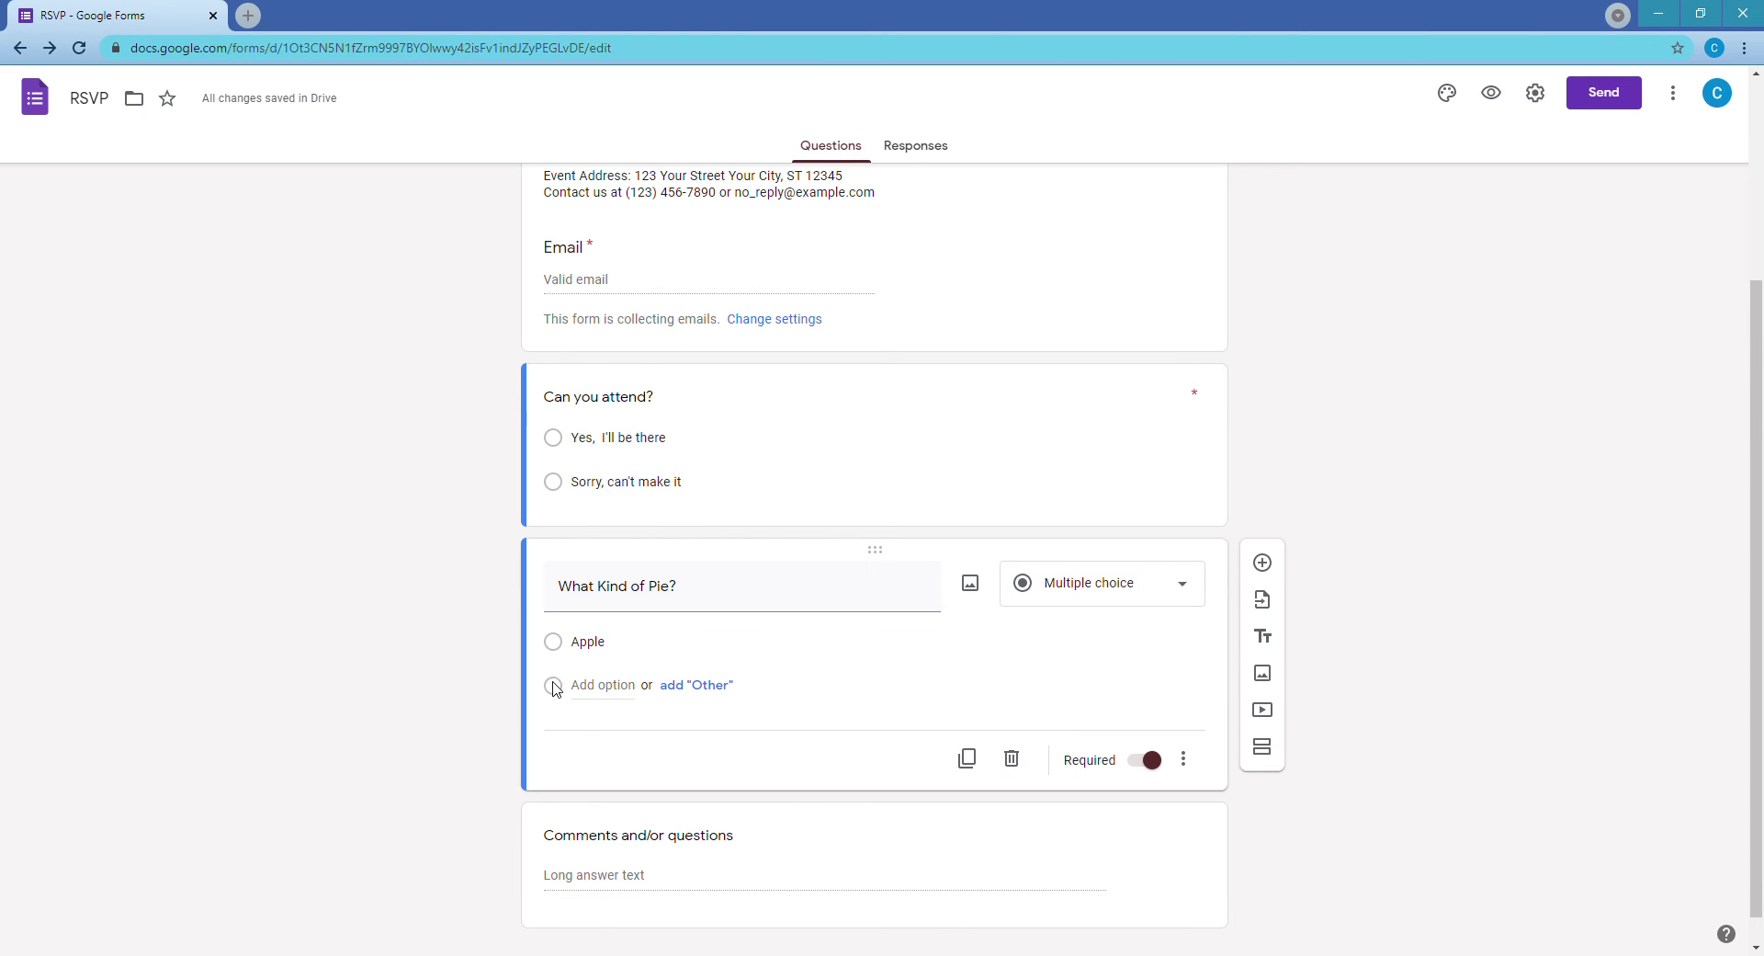
{"action": "left_click", "coordinate": [603, 689]}
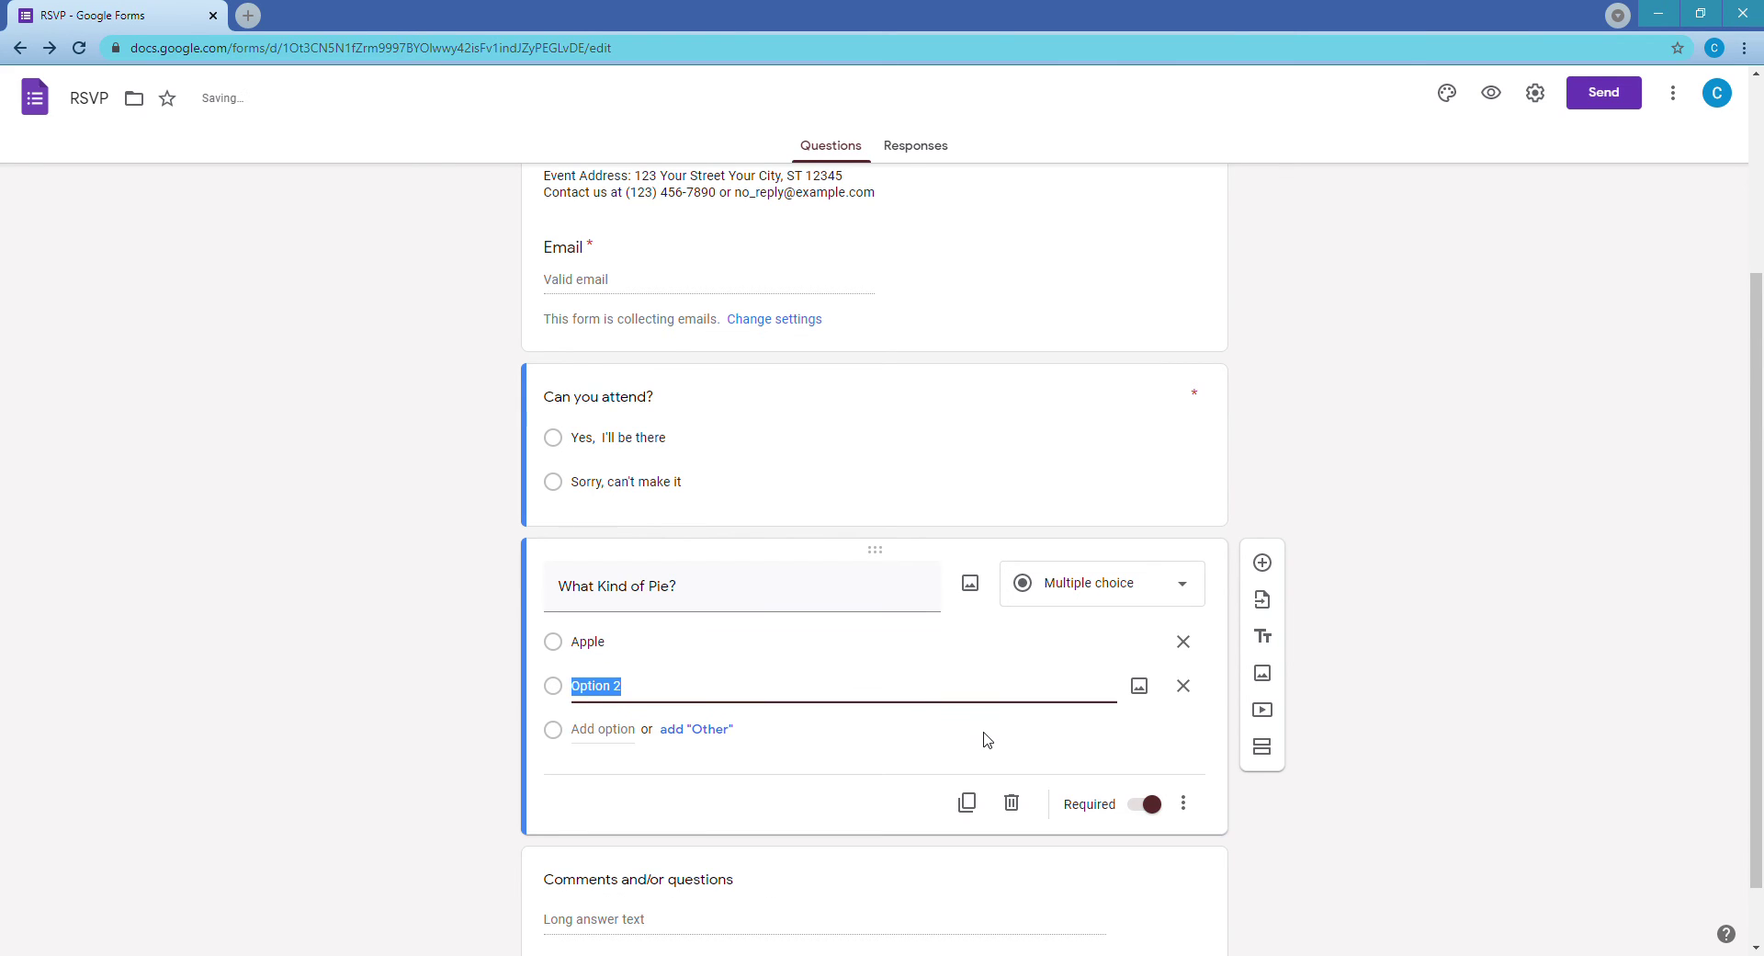
{"action": "type", "text": "Berry"}
{"action": "left_click", "coordinate": [1271, 814]}
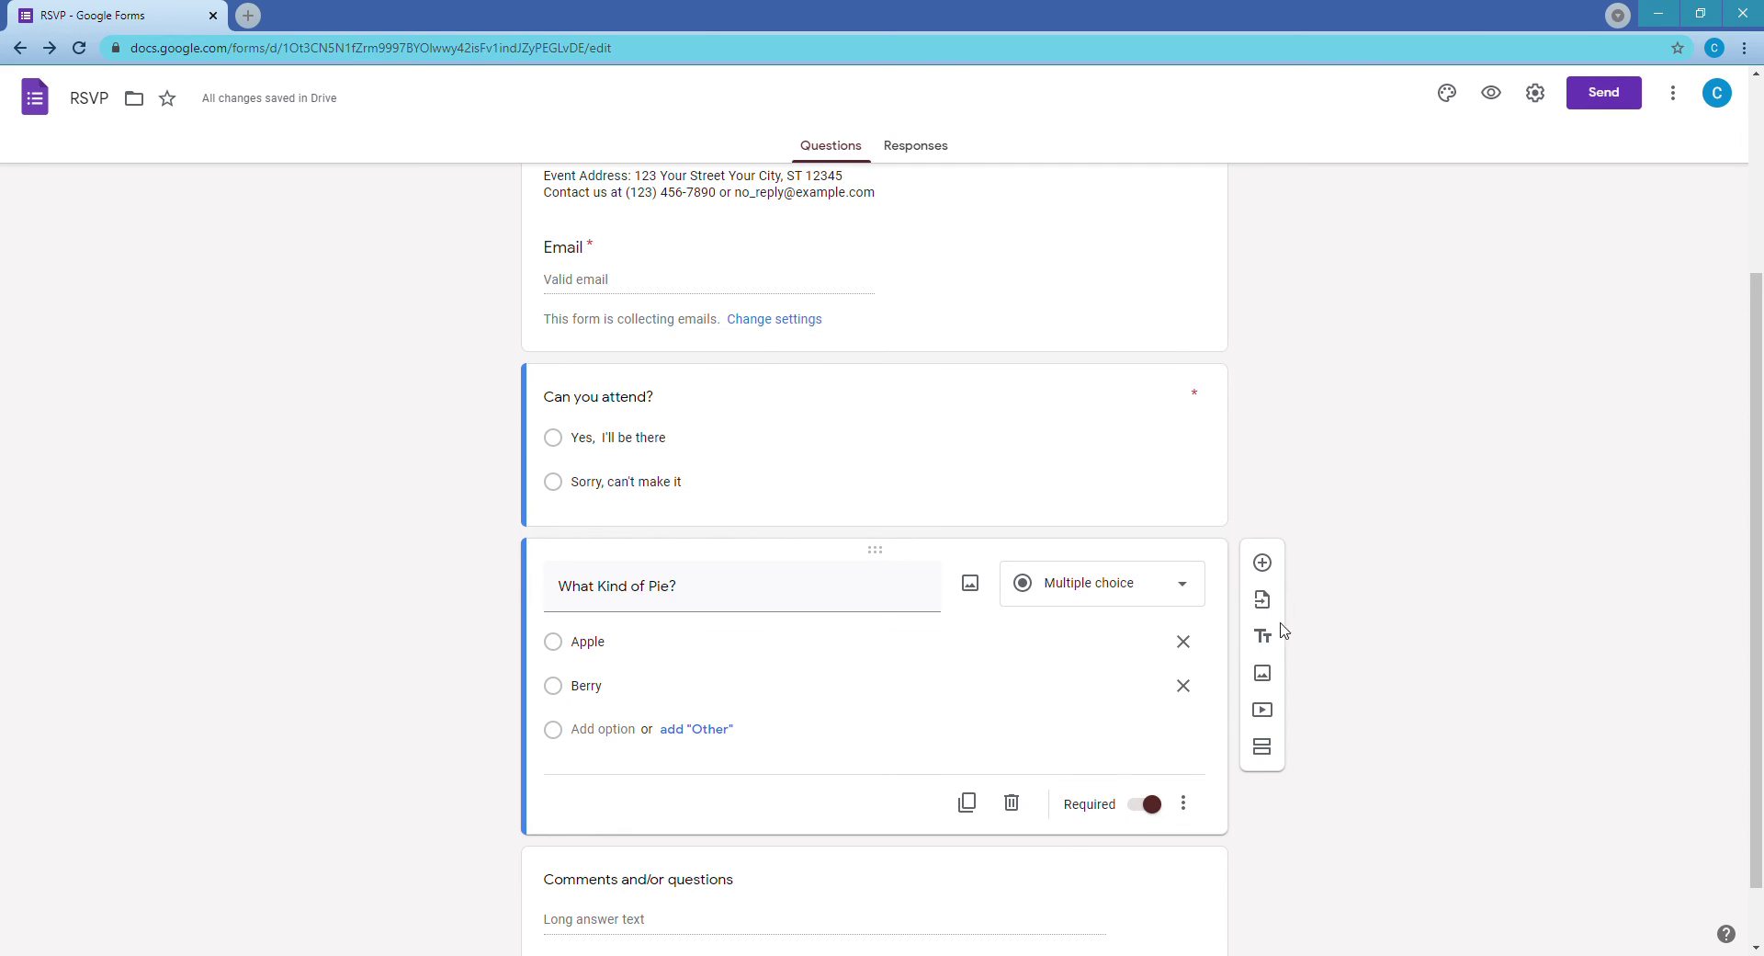
{"action": "scroll", "coordinate": [1170, 835], "scroll_direction": "down", "scroll_amount": 1}
{"action": "left_click", "coordinate": [1158, 819]}
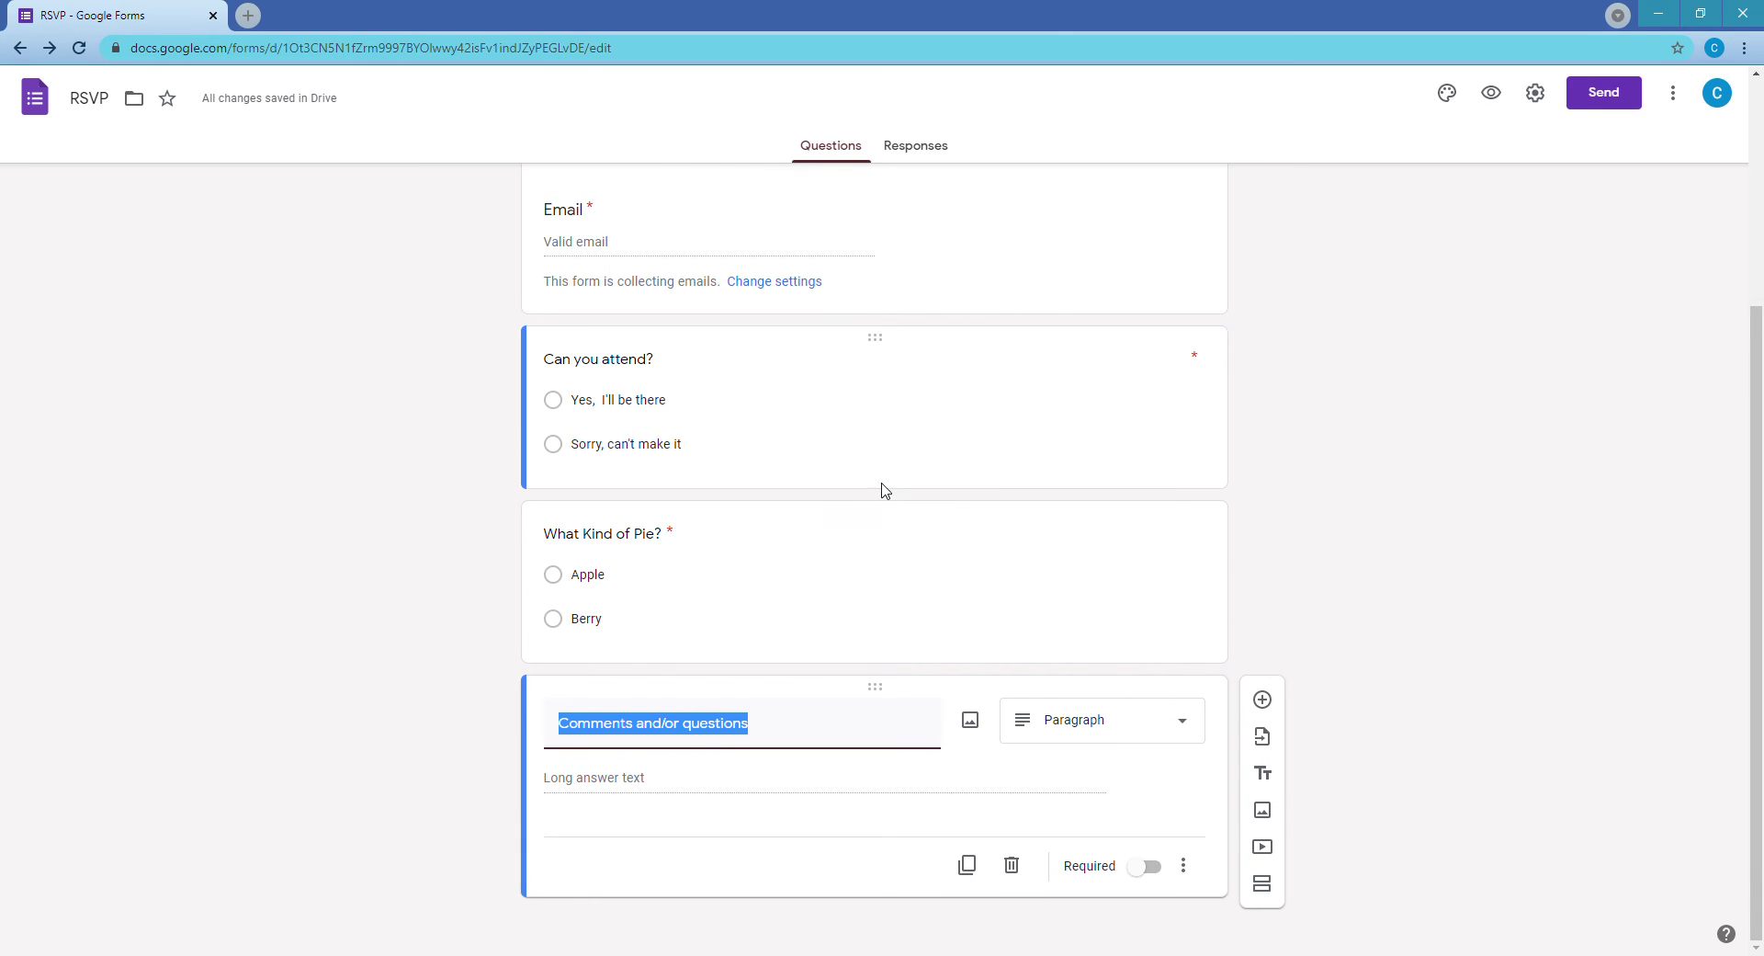
{"action": "scroll", "coordinate": [889, 495], "scroll_direction": "up", "scroll_amount": 2}
{"action": "scroll", "coordinate": [882, 487], "scroll_direction": "up", "scroll_amount": 2}
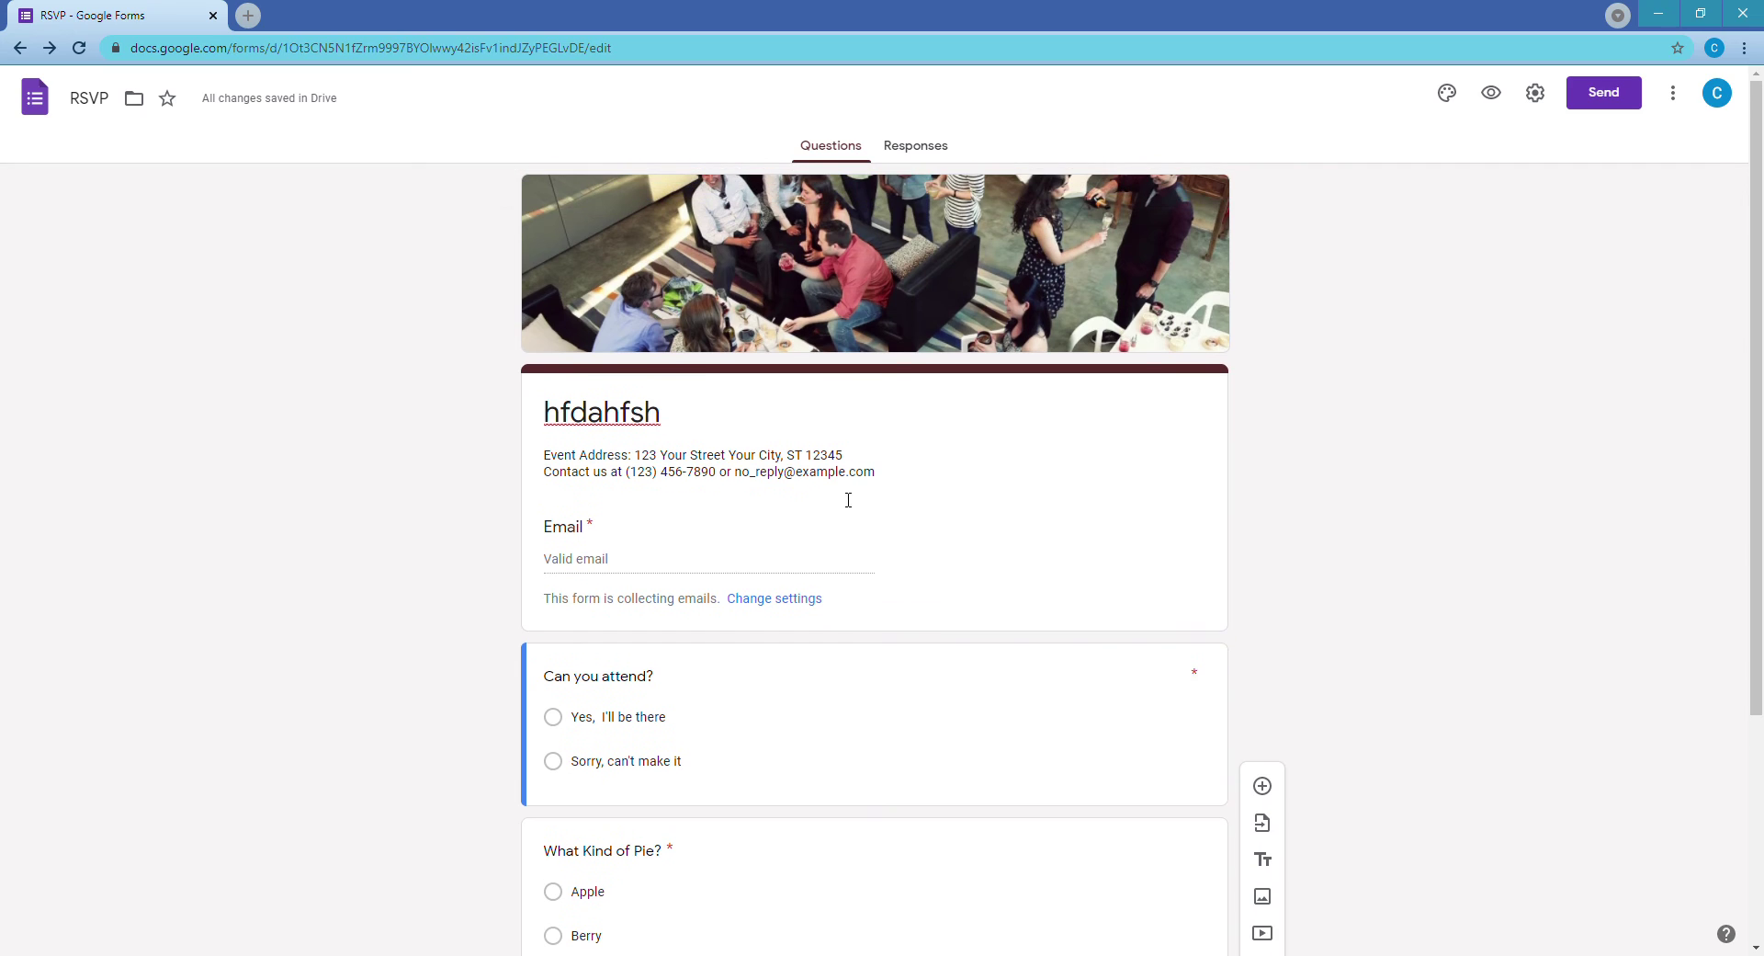
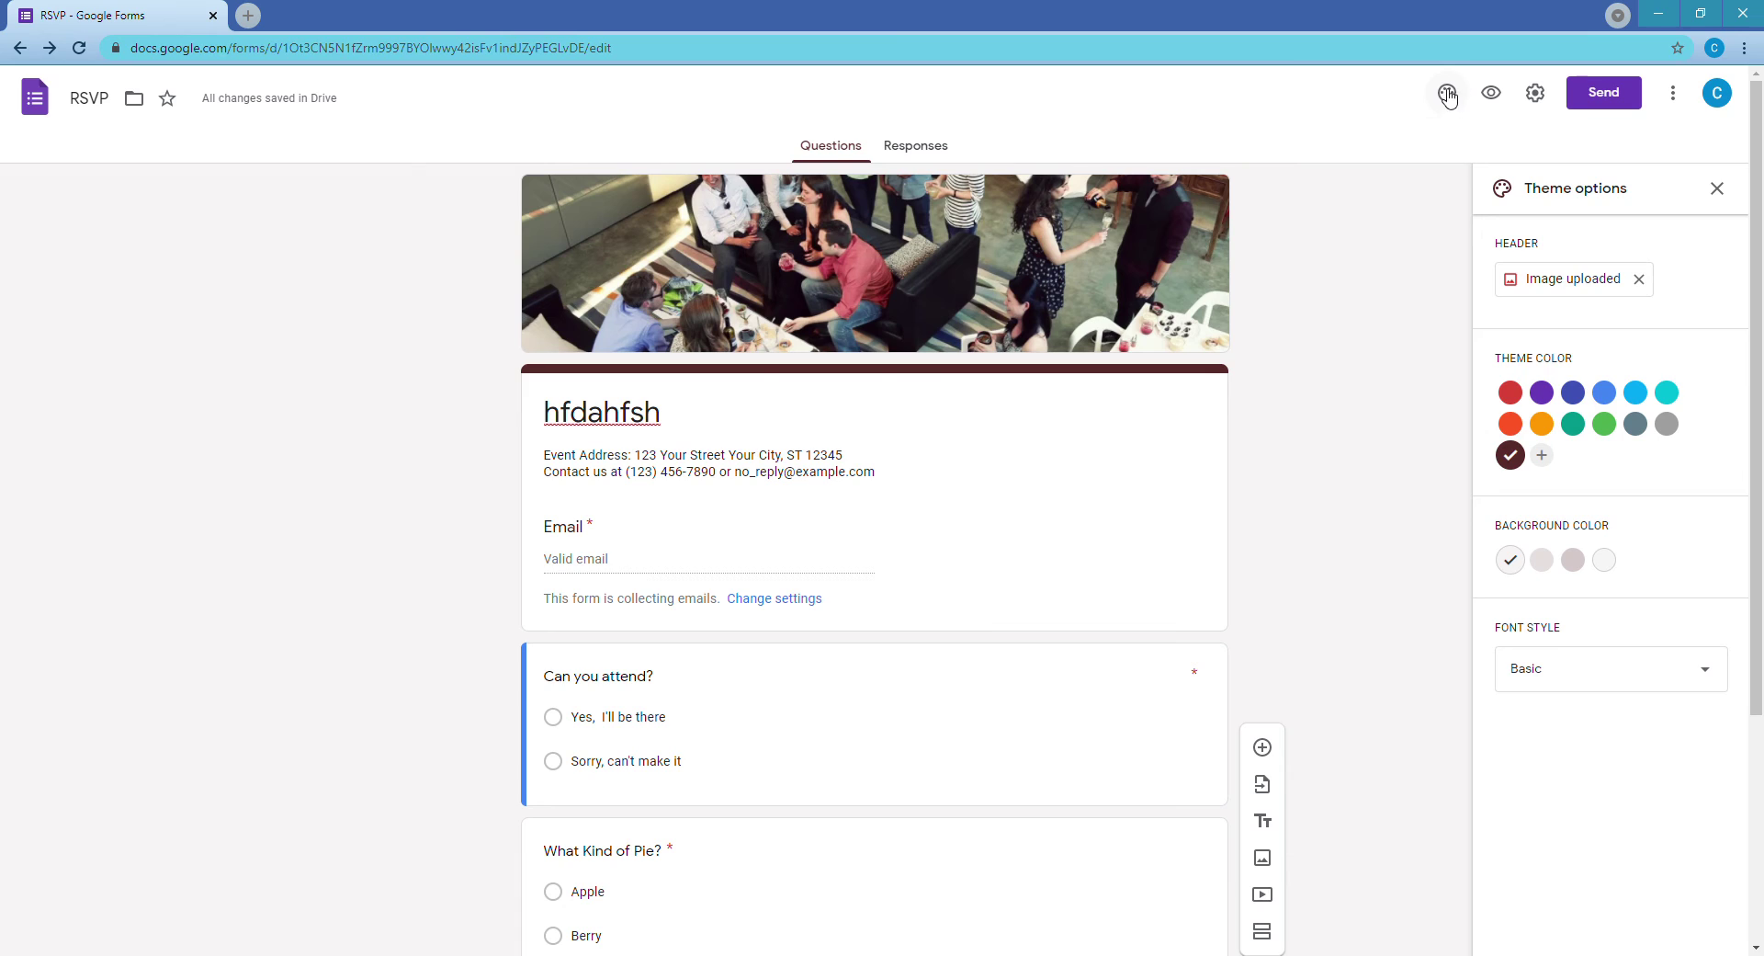
Replace the form's header image with the notepad and coffee cup illustration from the Work and School themes.
{"action": "left_click", "coordinate": [1640, 279]}
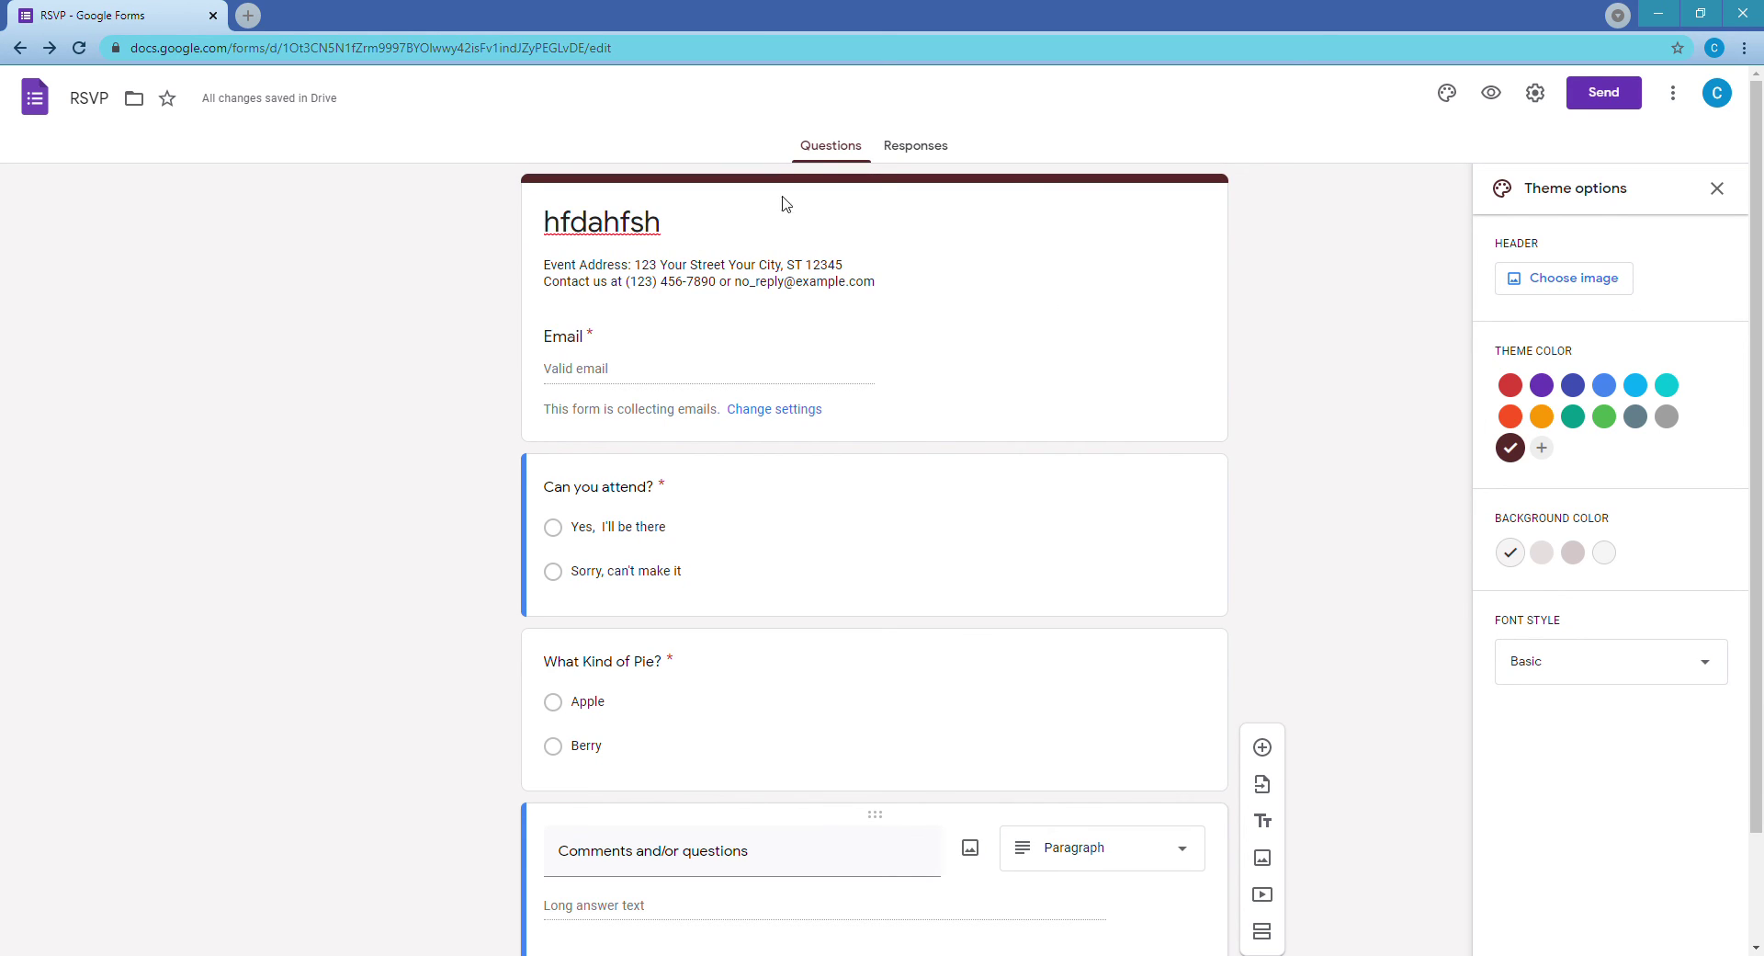
{"action": "left_click", "coordinate": [1587, 287]}
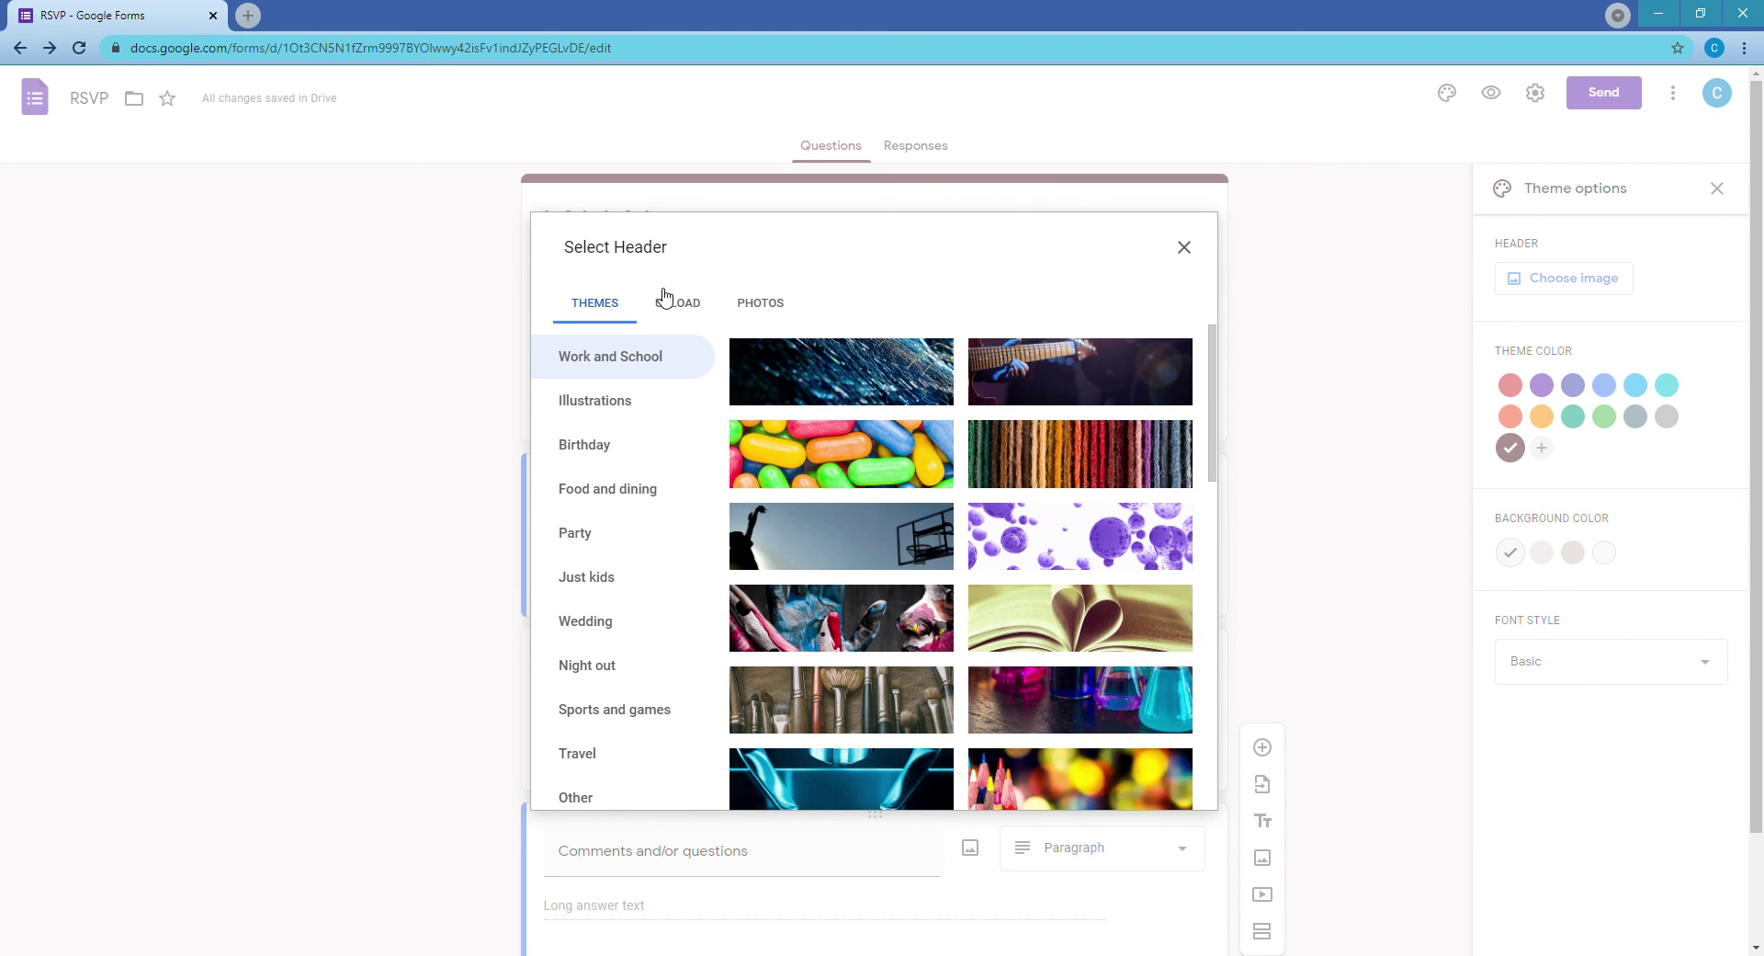
{"action": "scroll", "coordinate": [1022, 474], "scroll_direction": "down", "scroll_amount": 4}
{"action": "scroll", "coordinate": [1030, 482], "scroll_direction": "down", "scroll_amount": 5}
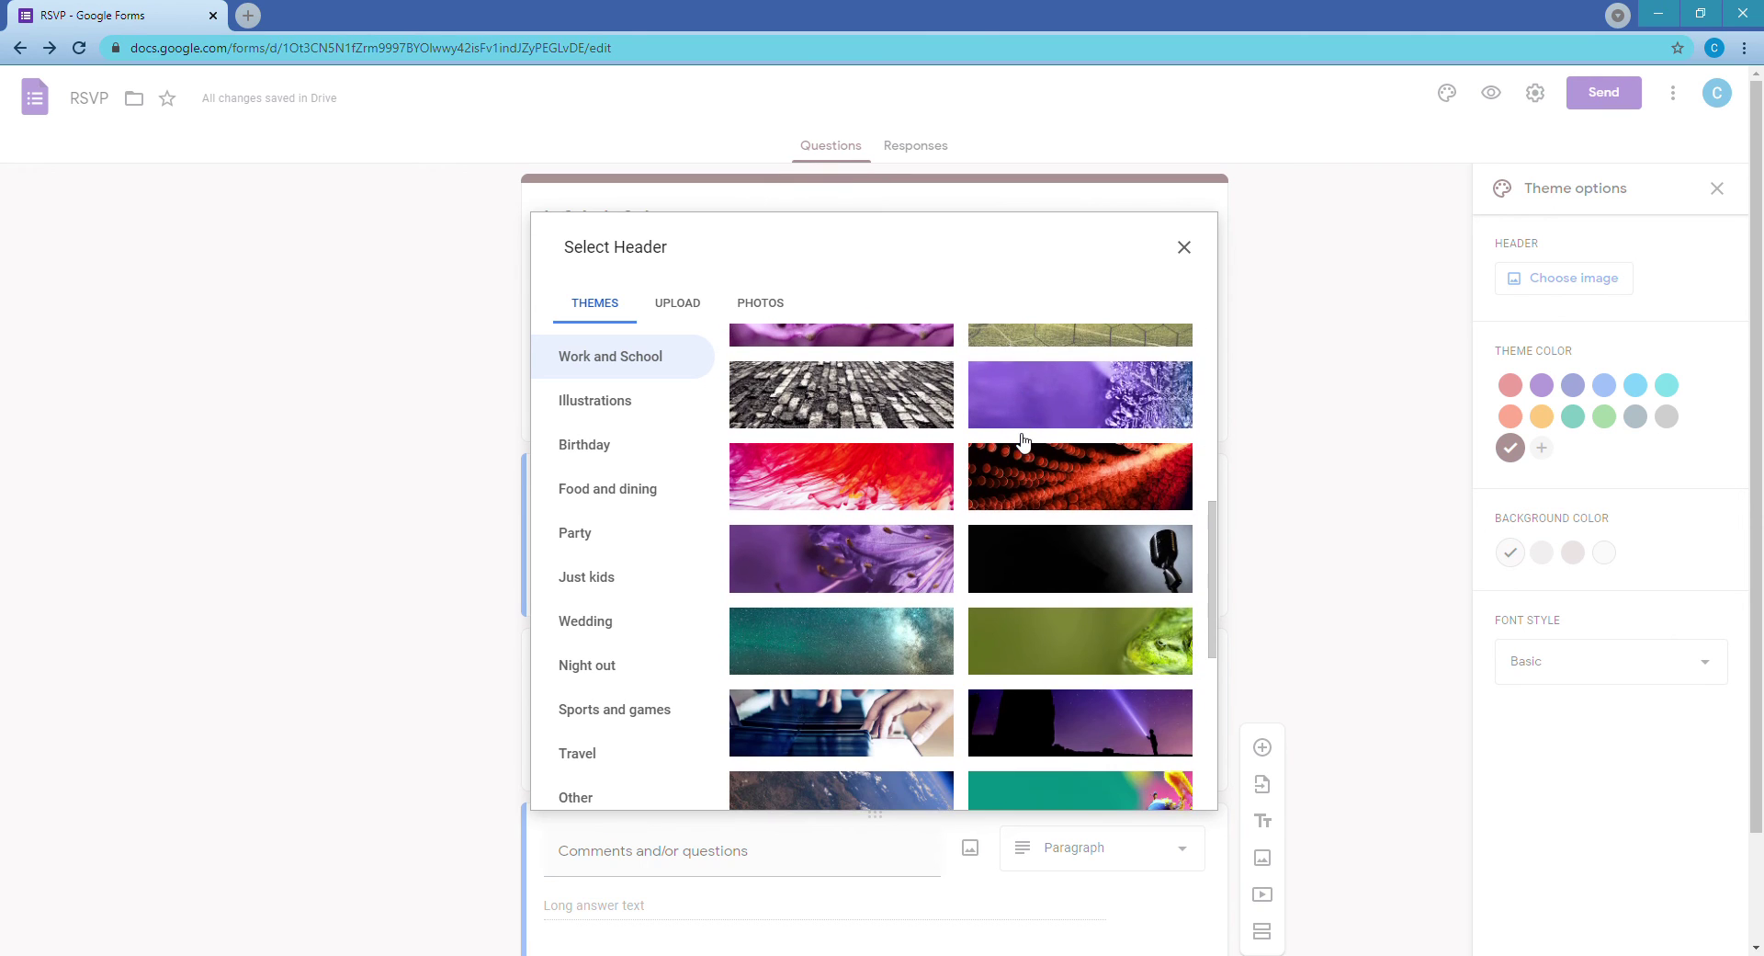
{"action": "scroll", "coordinate": [1072, 552], "scroll_direction": "down", "scroll_amount": 3}
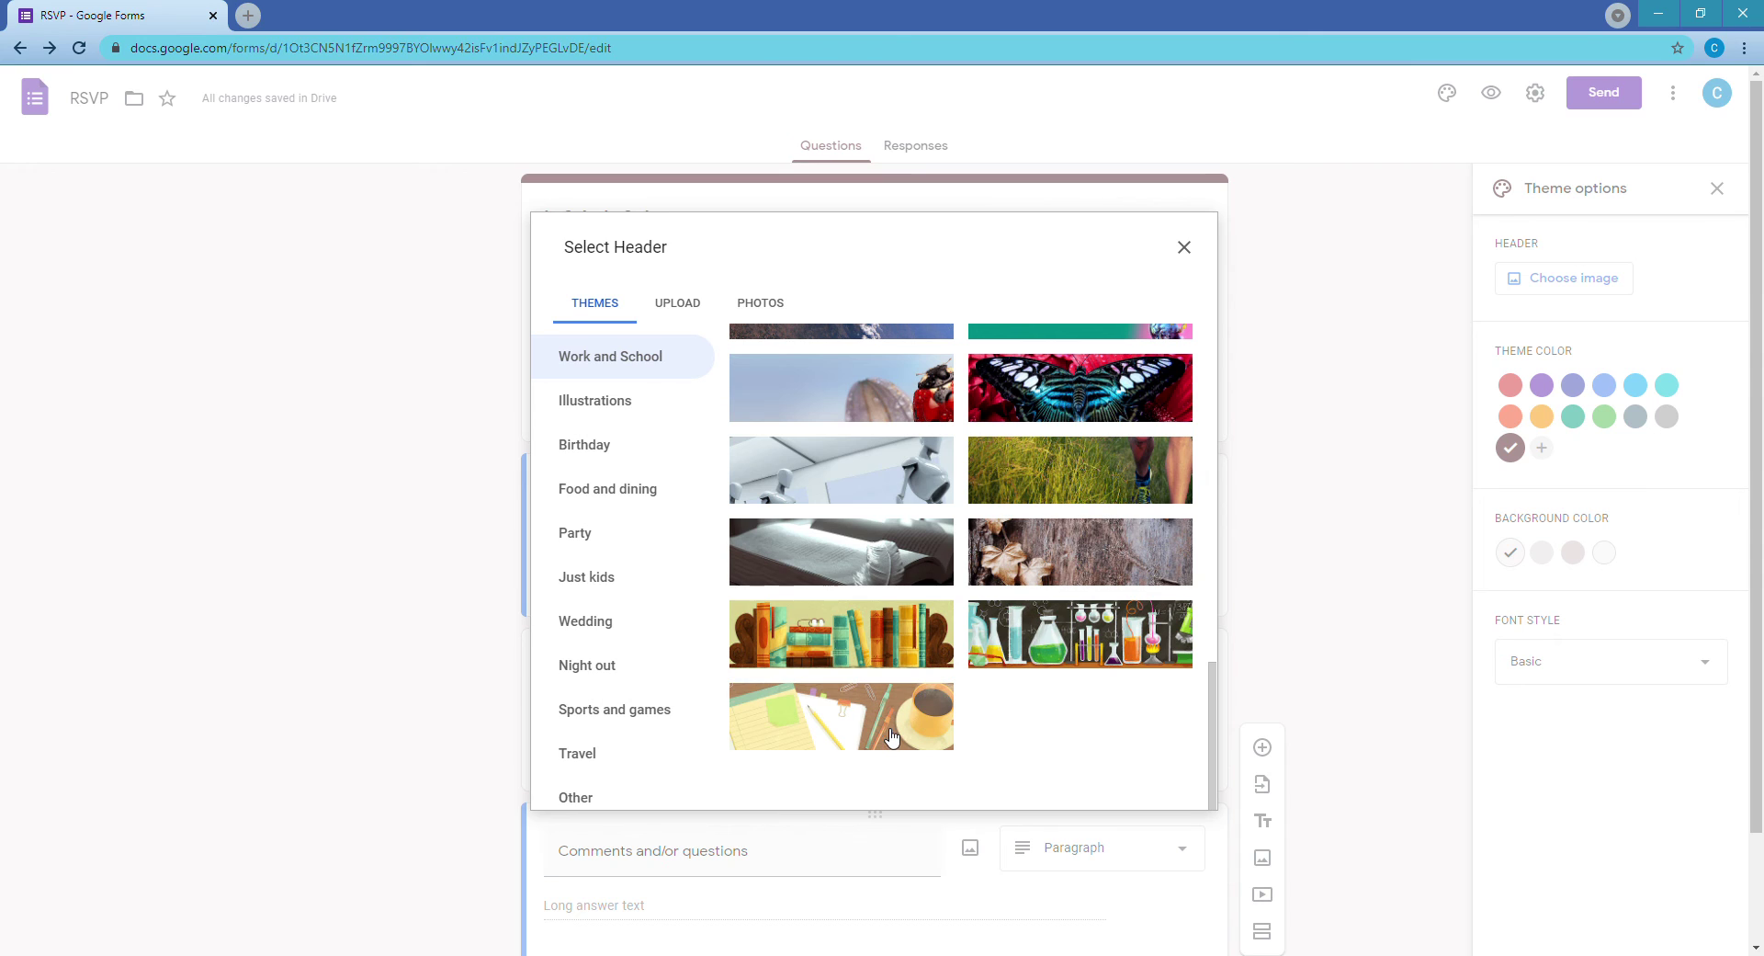
{"action": "left_click", "coordinate": [892, 733]}
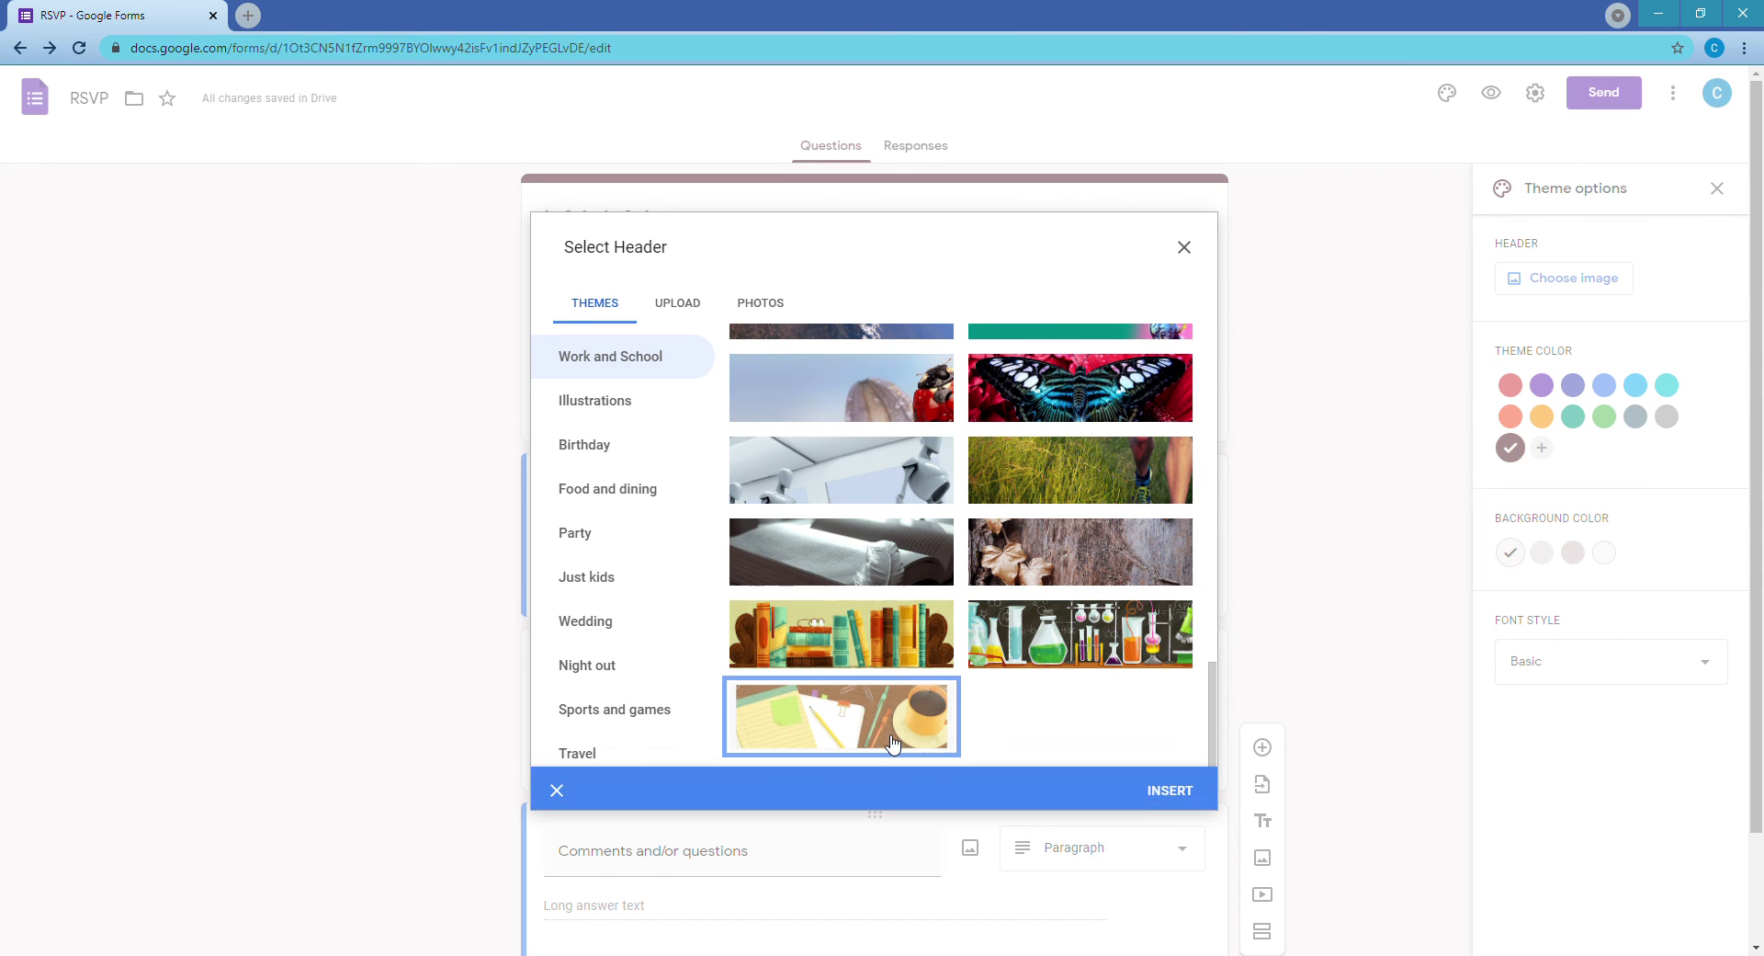
{"action": "left_click", "coordinate": [1170, 796]}
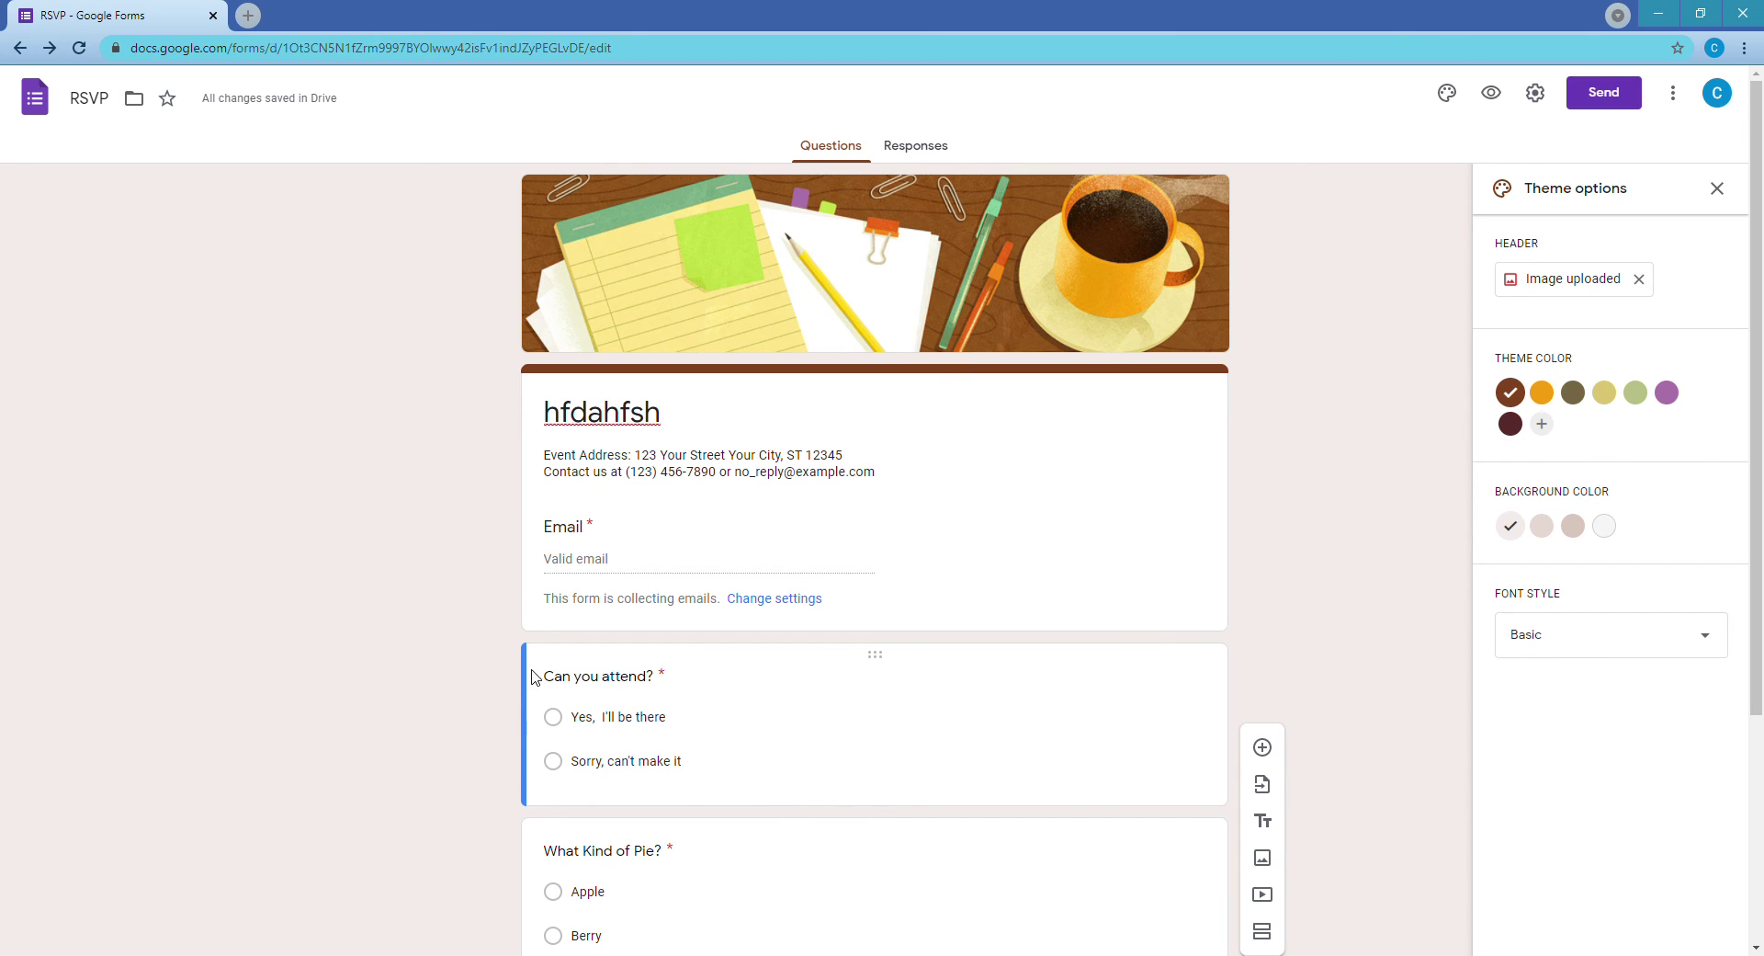
Try the orange theme colour on the form and settle on purple.
{"action": "left_click", "coordinate": [1011, 893]}
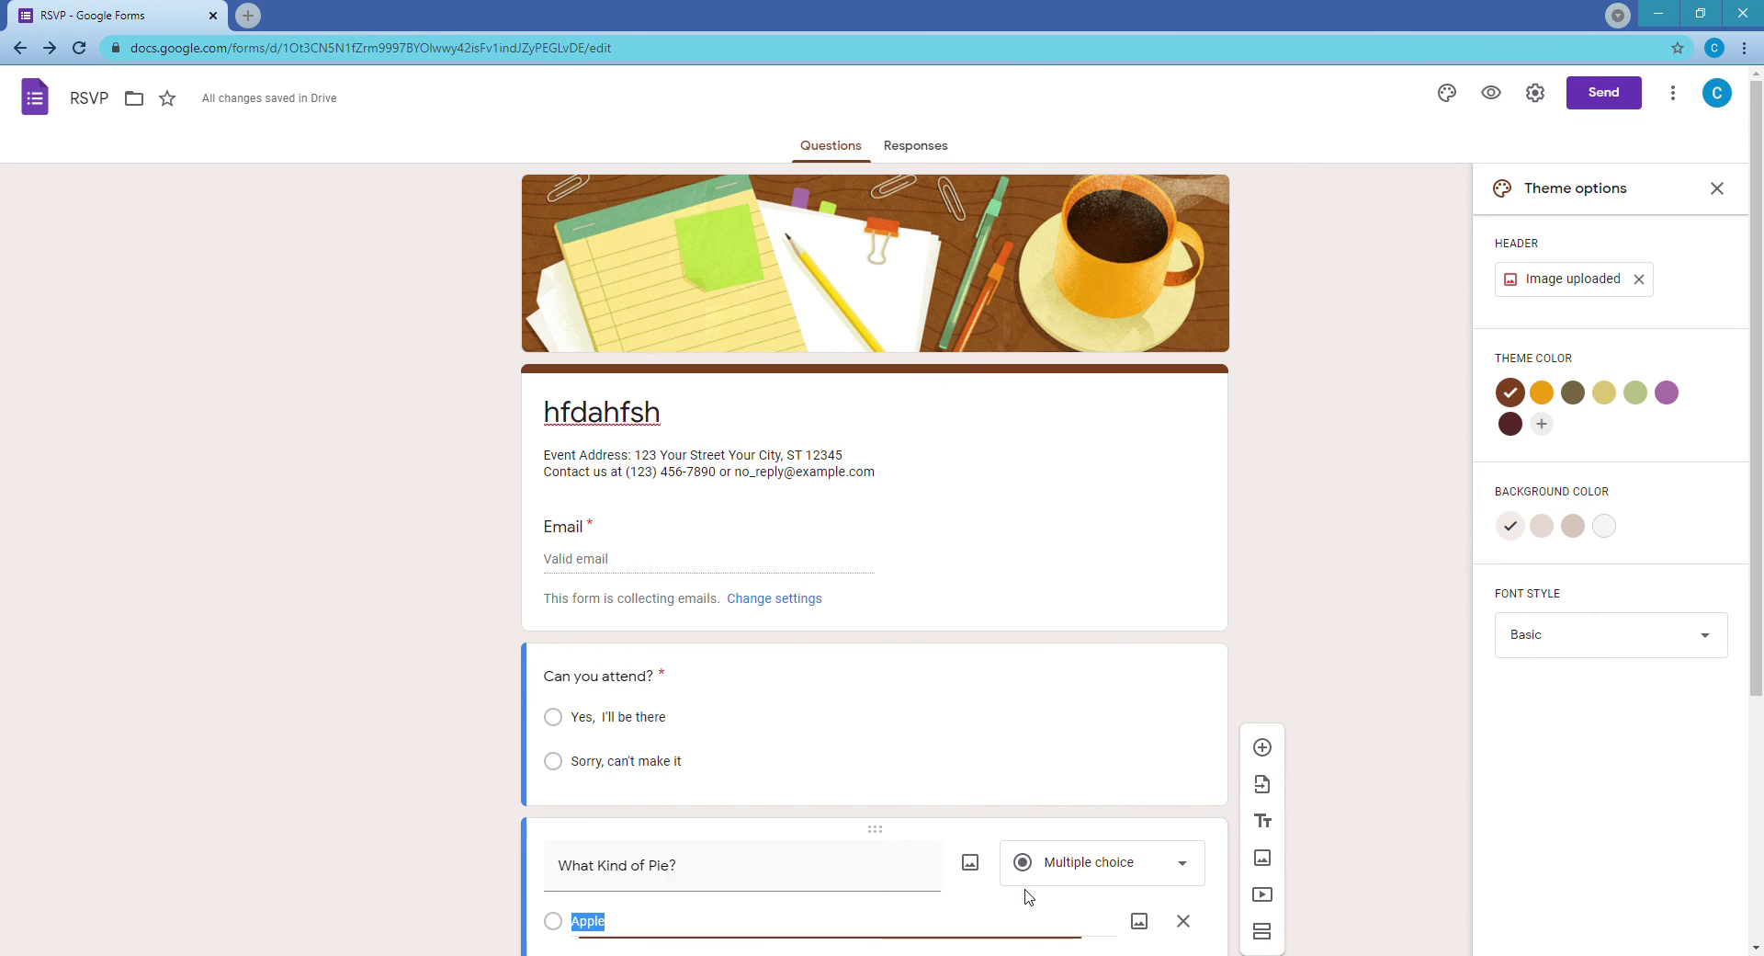
{"action": "left_click", "coordinate": [982, 550]}
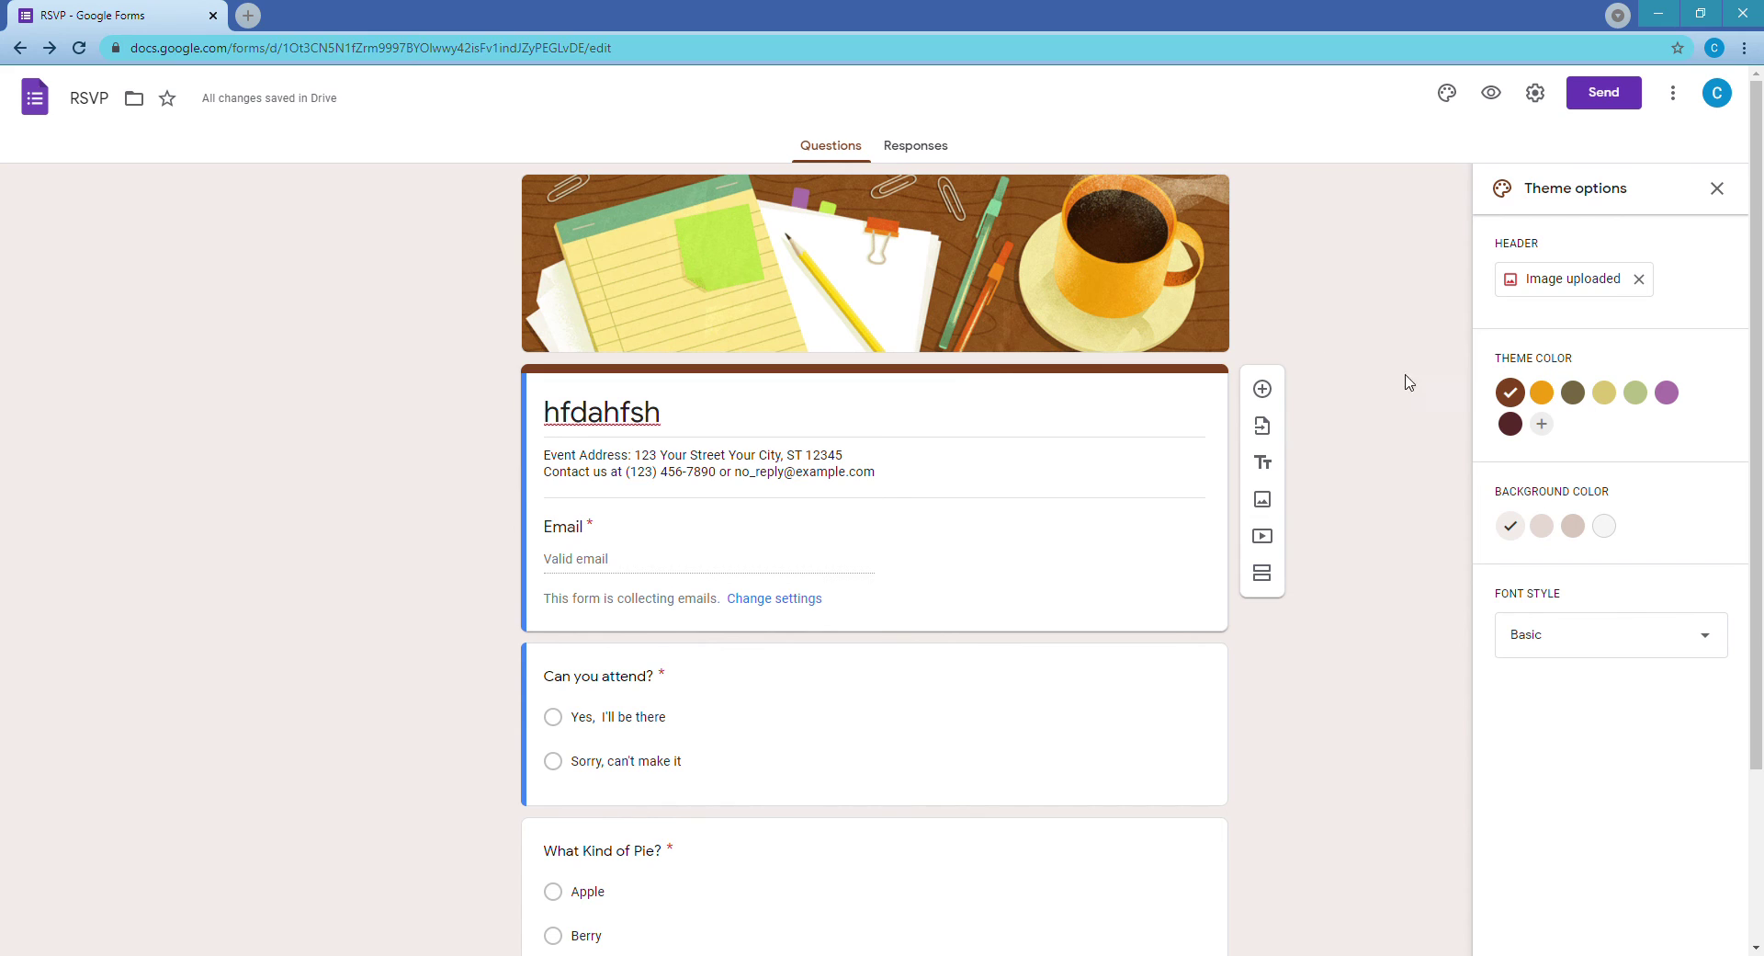
{"action": "left_click", "coordinate": [1542, 392]}
{"action": "left_click", "coordinate": [1668, 394]}
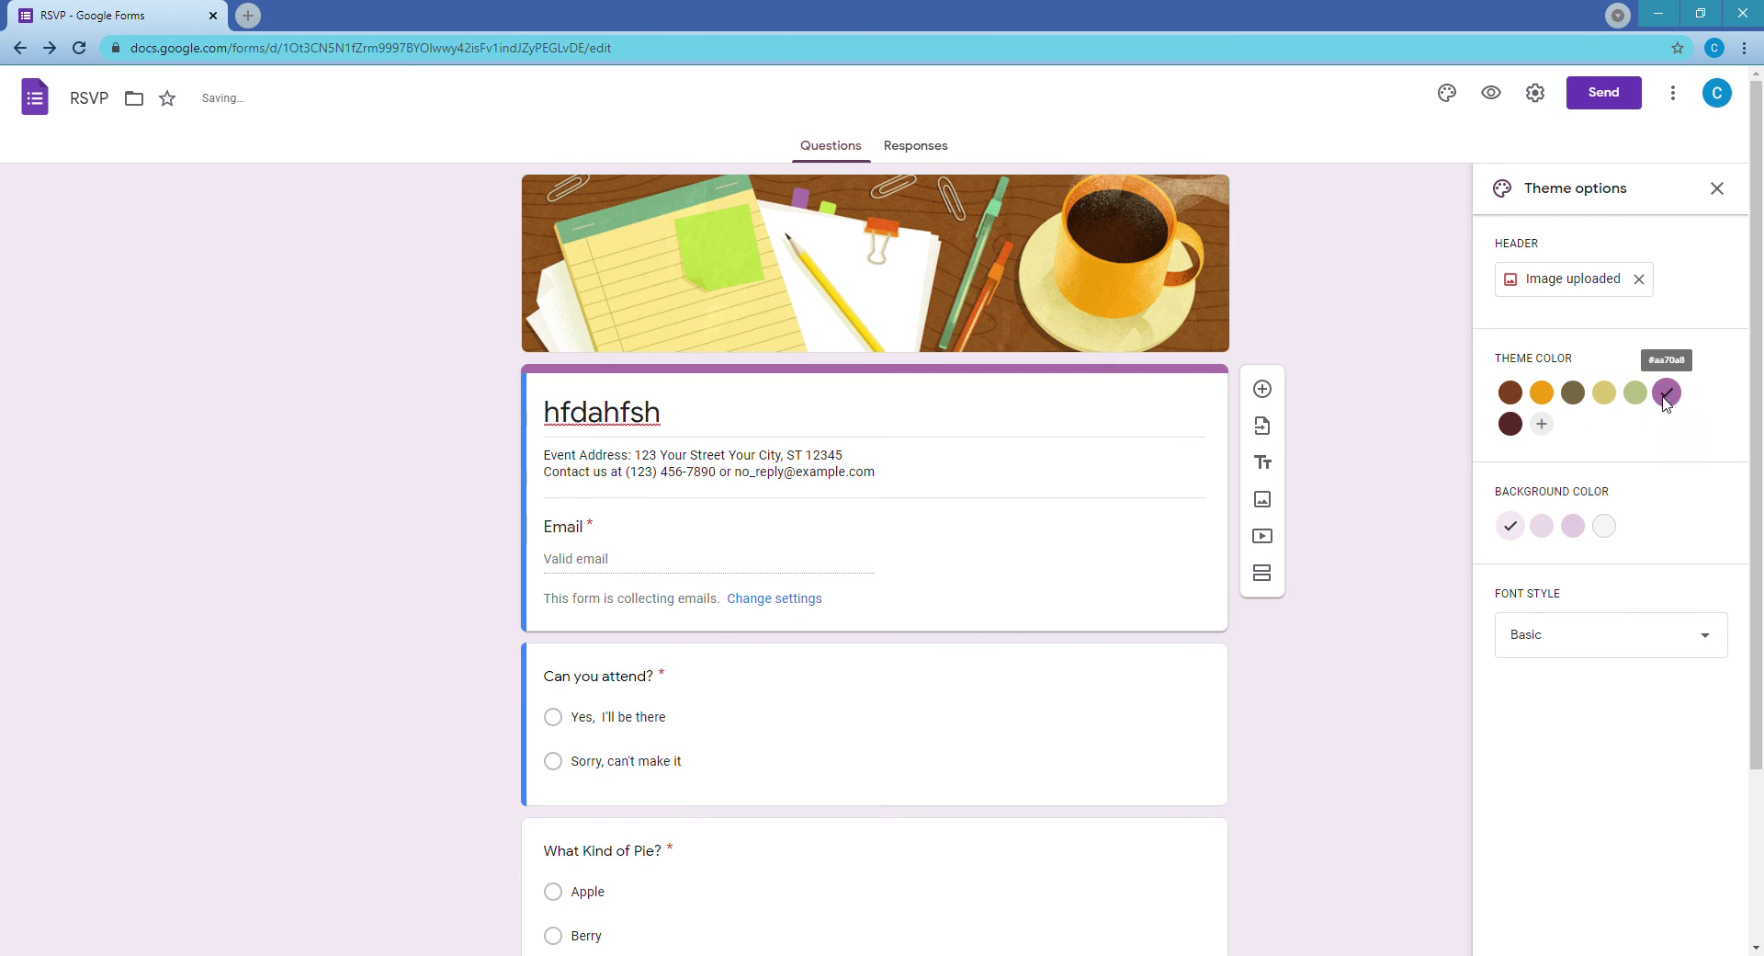
Try the available background colours and set the form's background to the Dark purple shade.
{"action": "left_click", "coordinate": [1543, 528]}
{"action": "left_click", "coordinate": [1573, 527]}
{"action": "left_click", "coordinate": [1605, 532]}
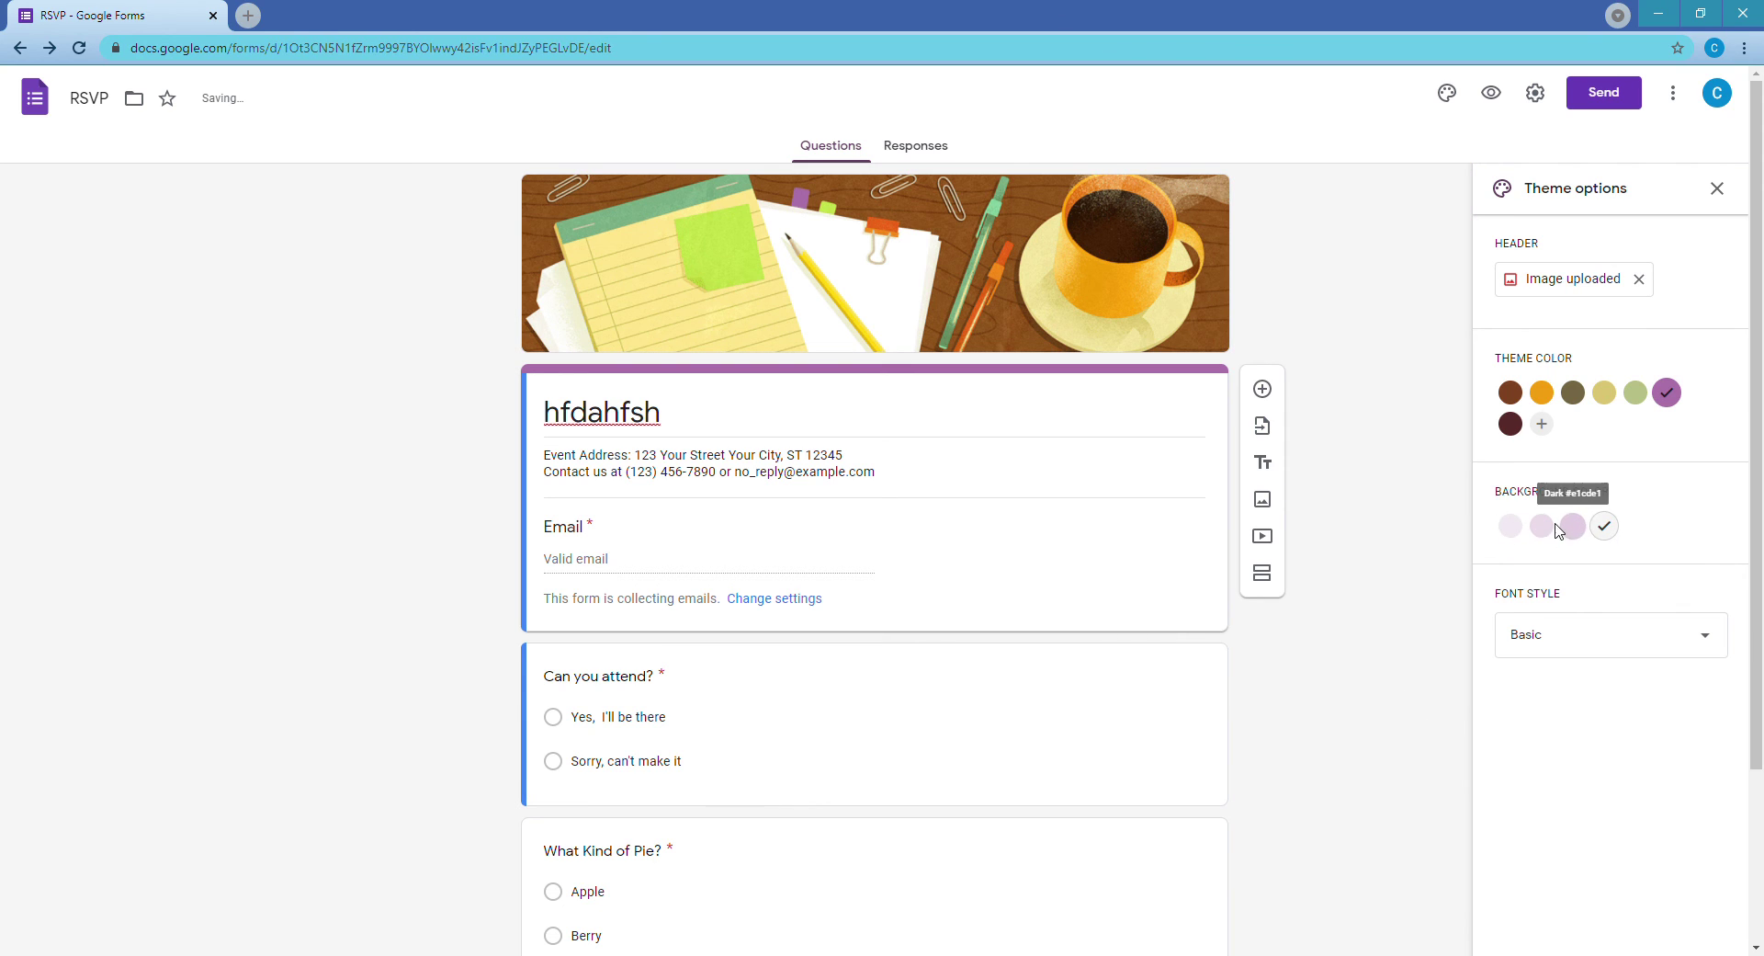
{"action": "left_click", "coordinate": [1548, 529]}
{"action": "left_click", "coordinate": [1575, 531]}
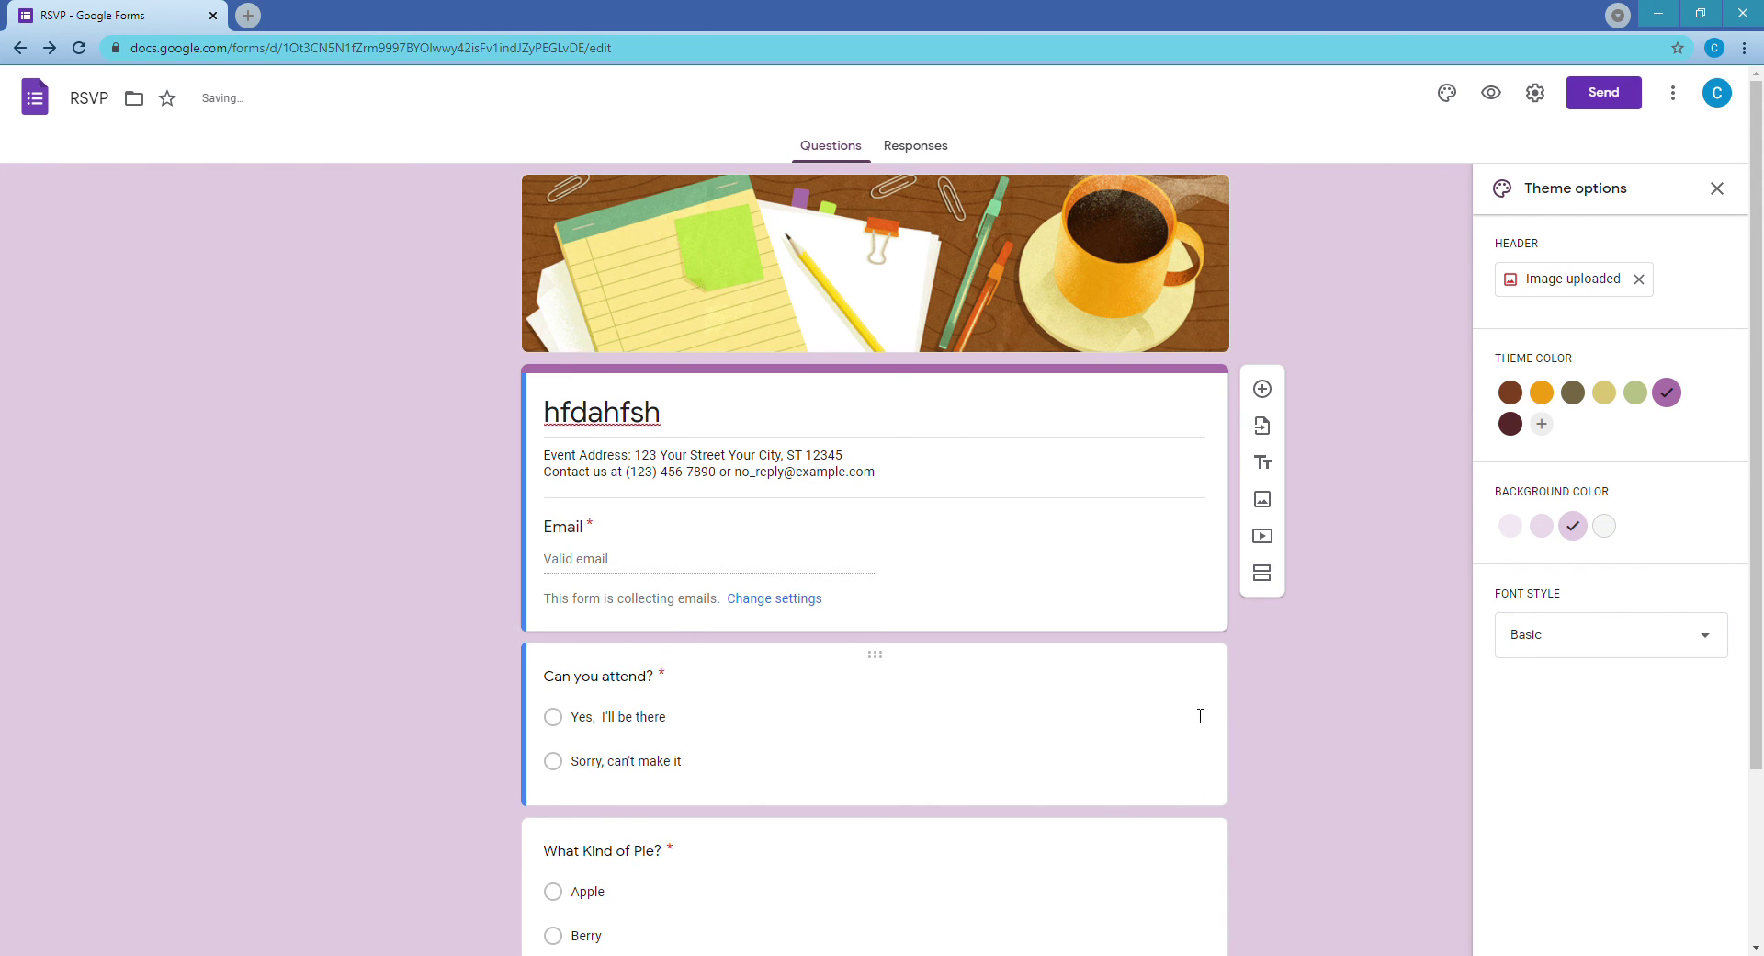
Set the form's font style to Decorative, close the theme options and check the restyled form.
{"action": "left_click", "coordinate": [1565, 634]}
{"action": "left_click", "coordinate": [1551, 674]}
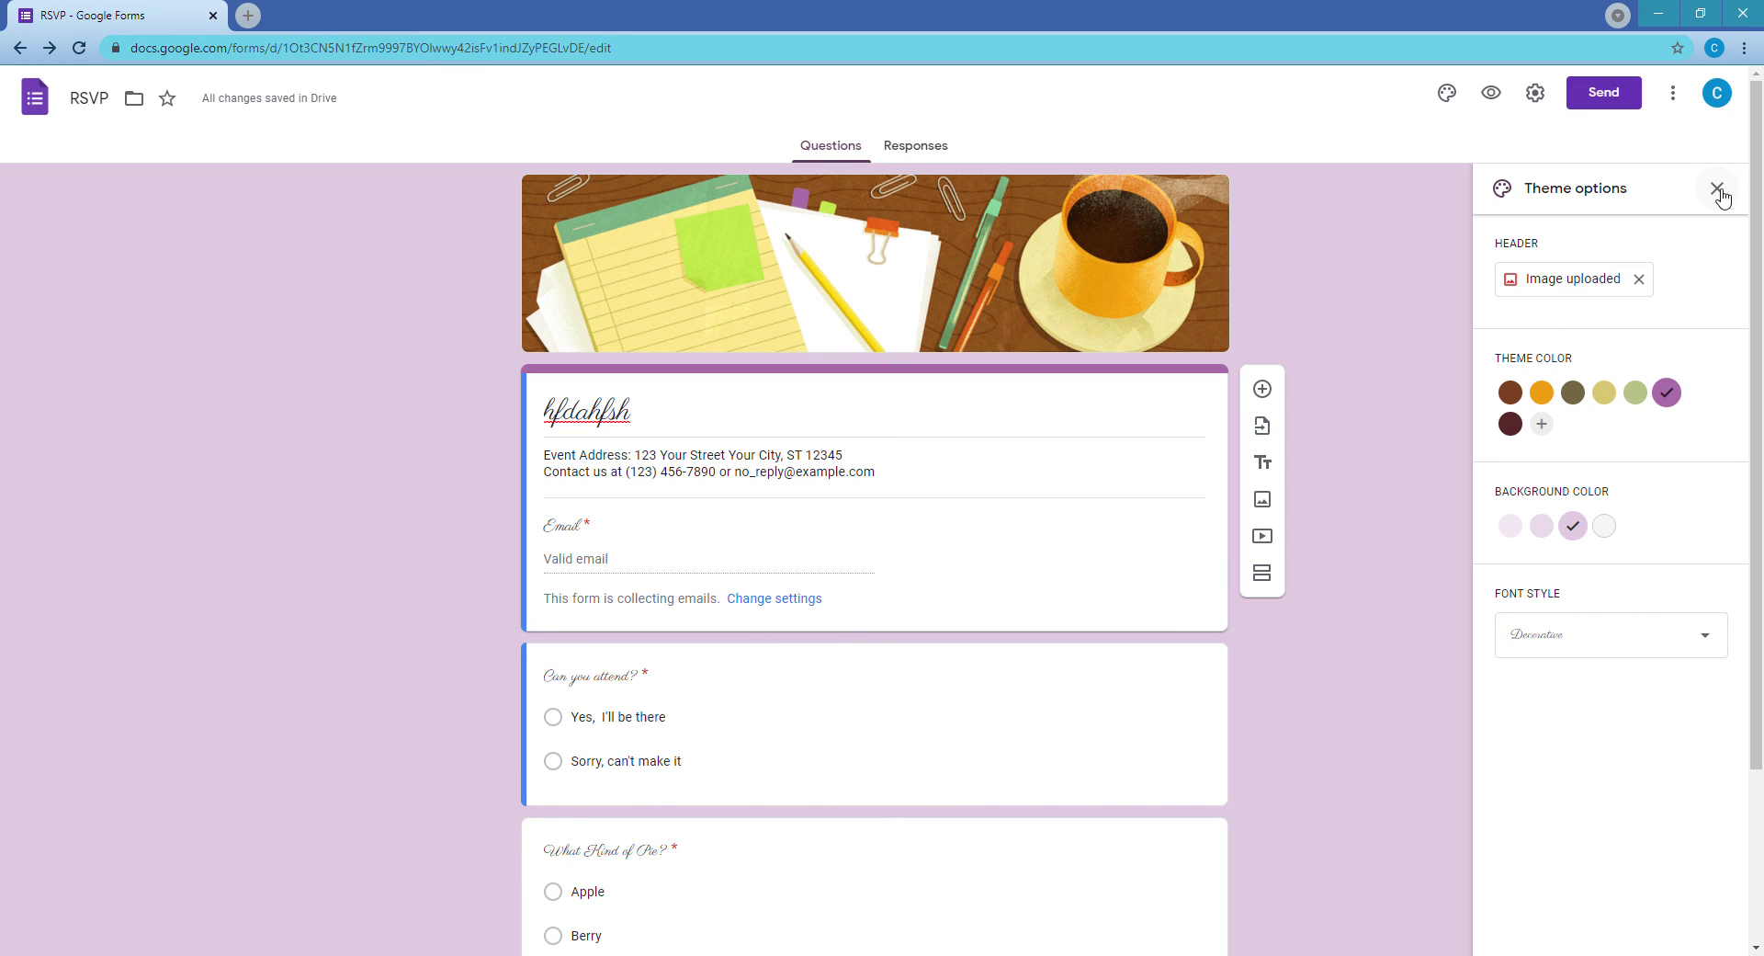
{"action": "left_click", "coordinate": [1716, 189]}
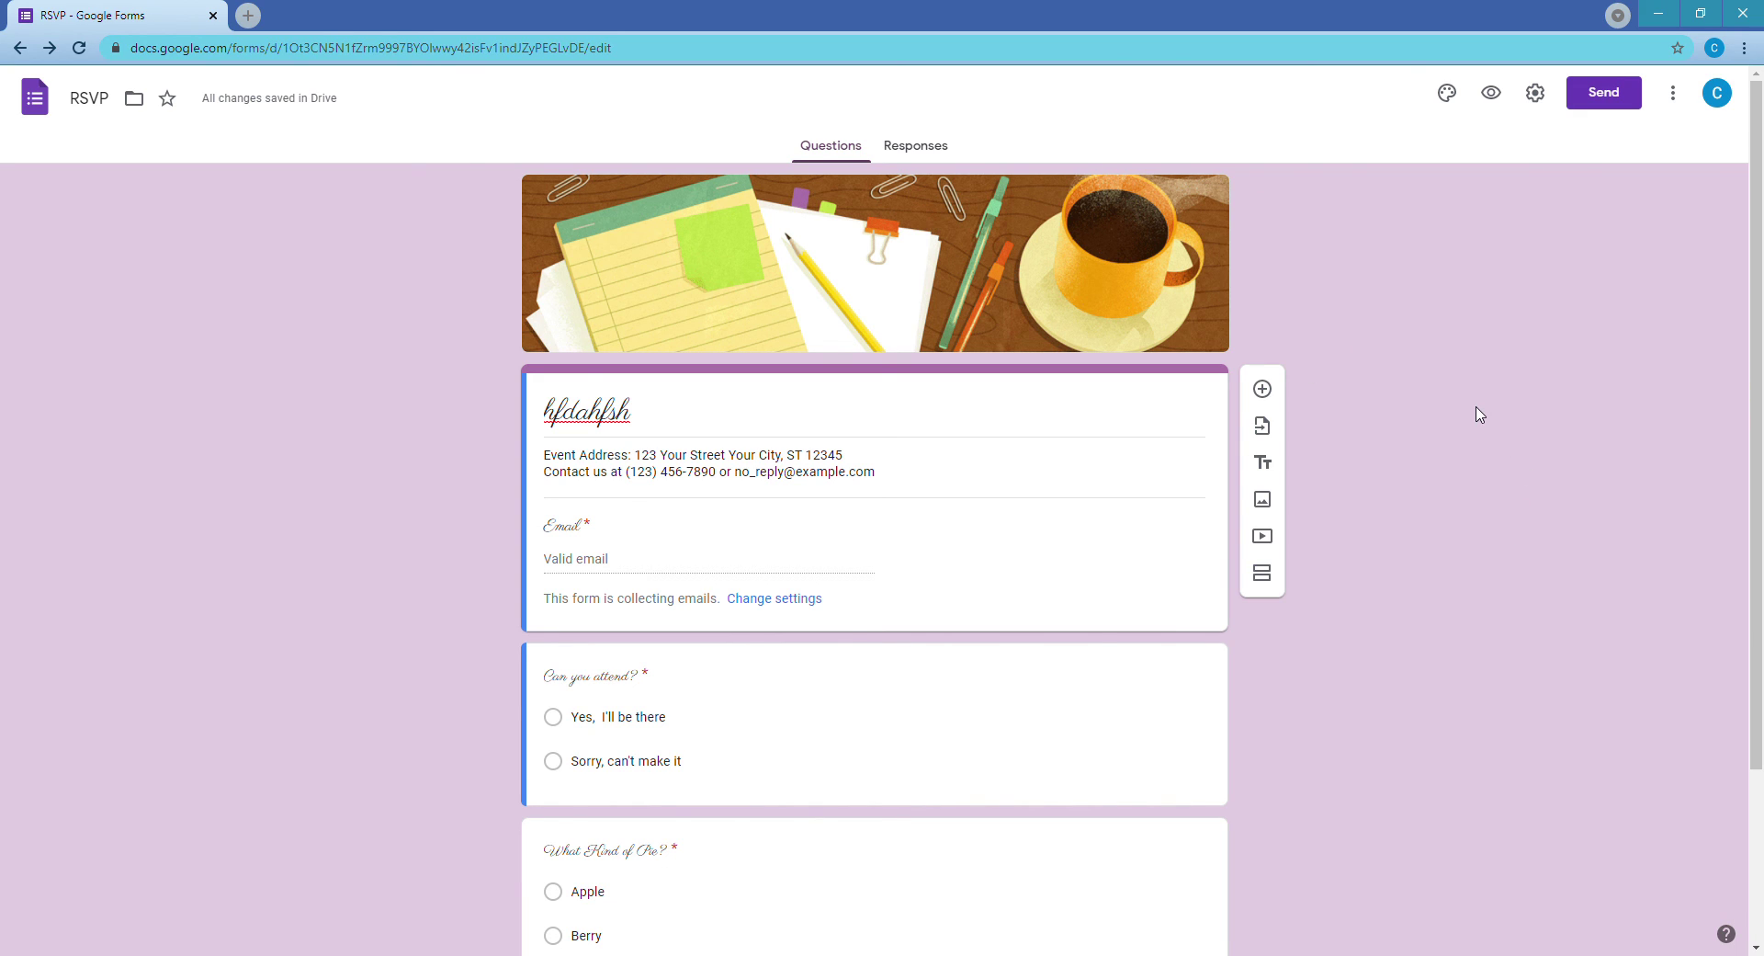
{"action": "scroll", "coordinate": [1457, 381], "scroll_direction": "down", "scroll_amount": 2}
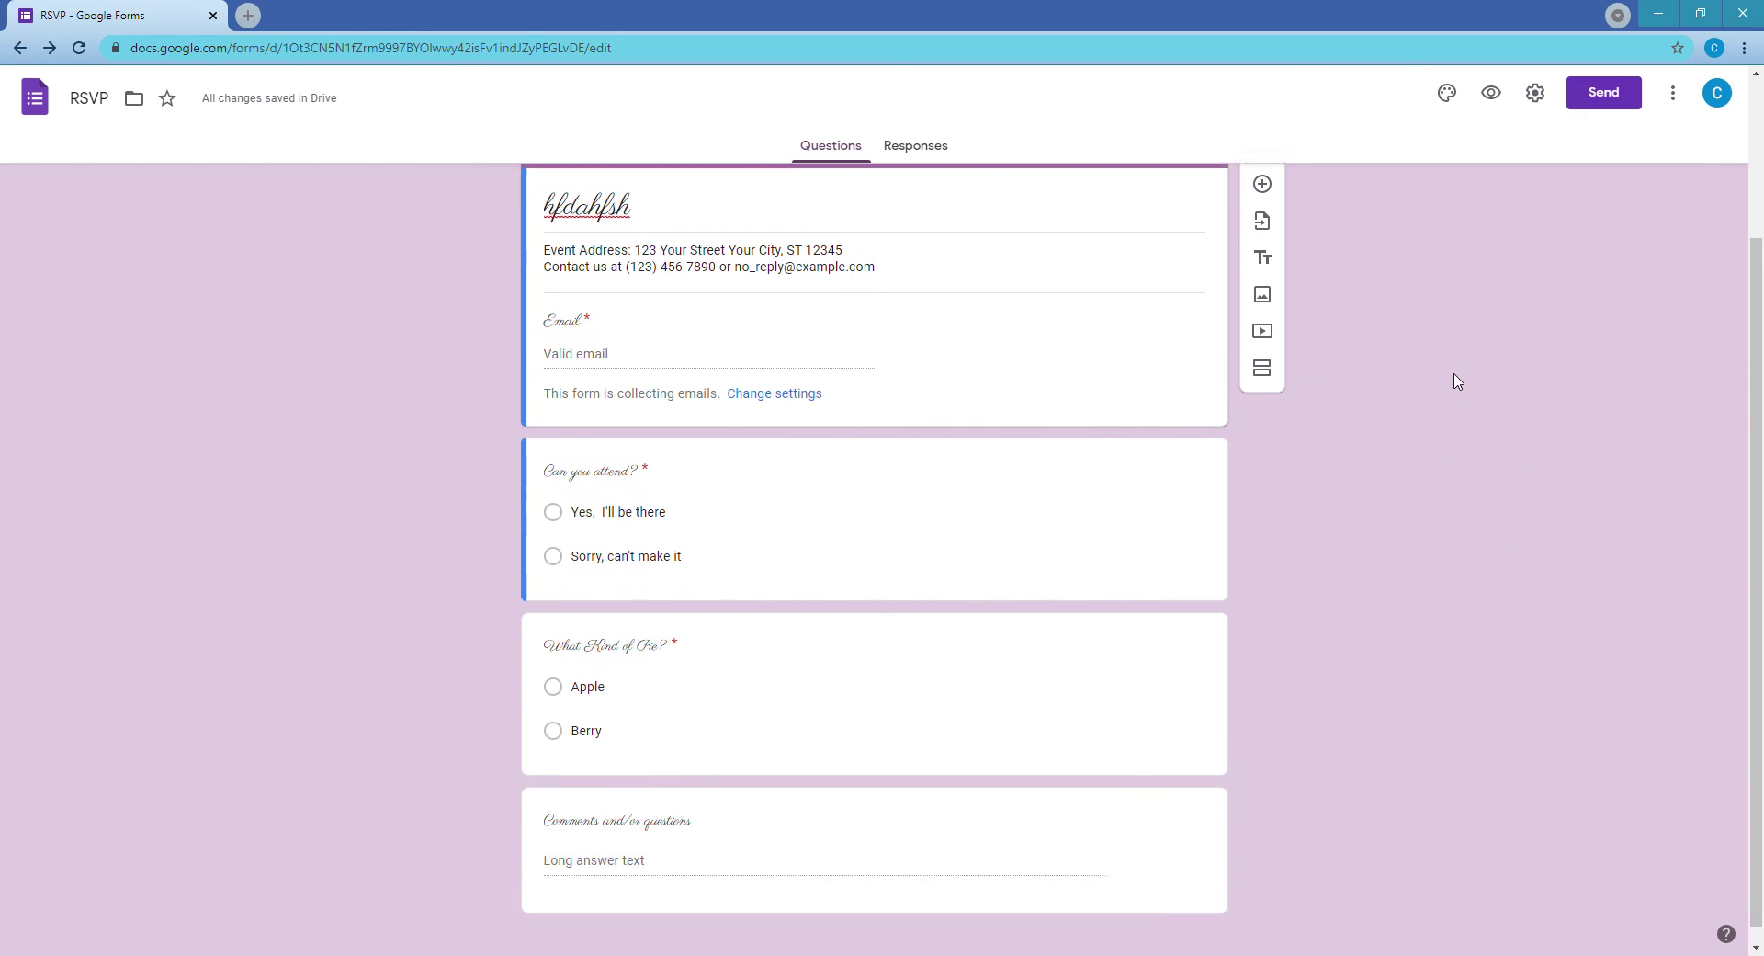
{"action": "scroll", "coordinate": [1456, 380], "scroll_direction": "up", "scroll_amount": 3}
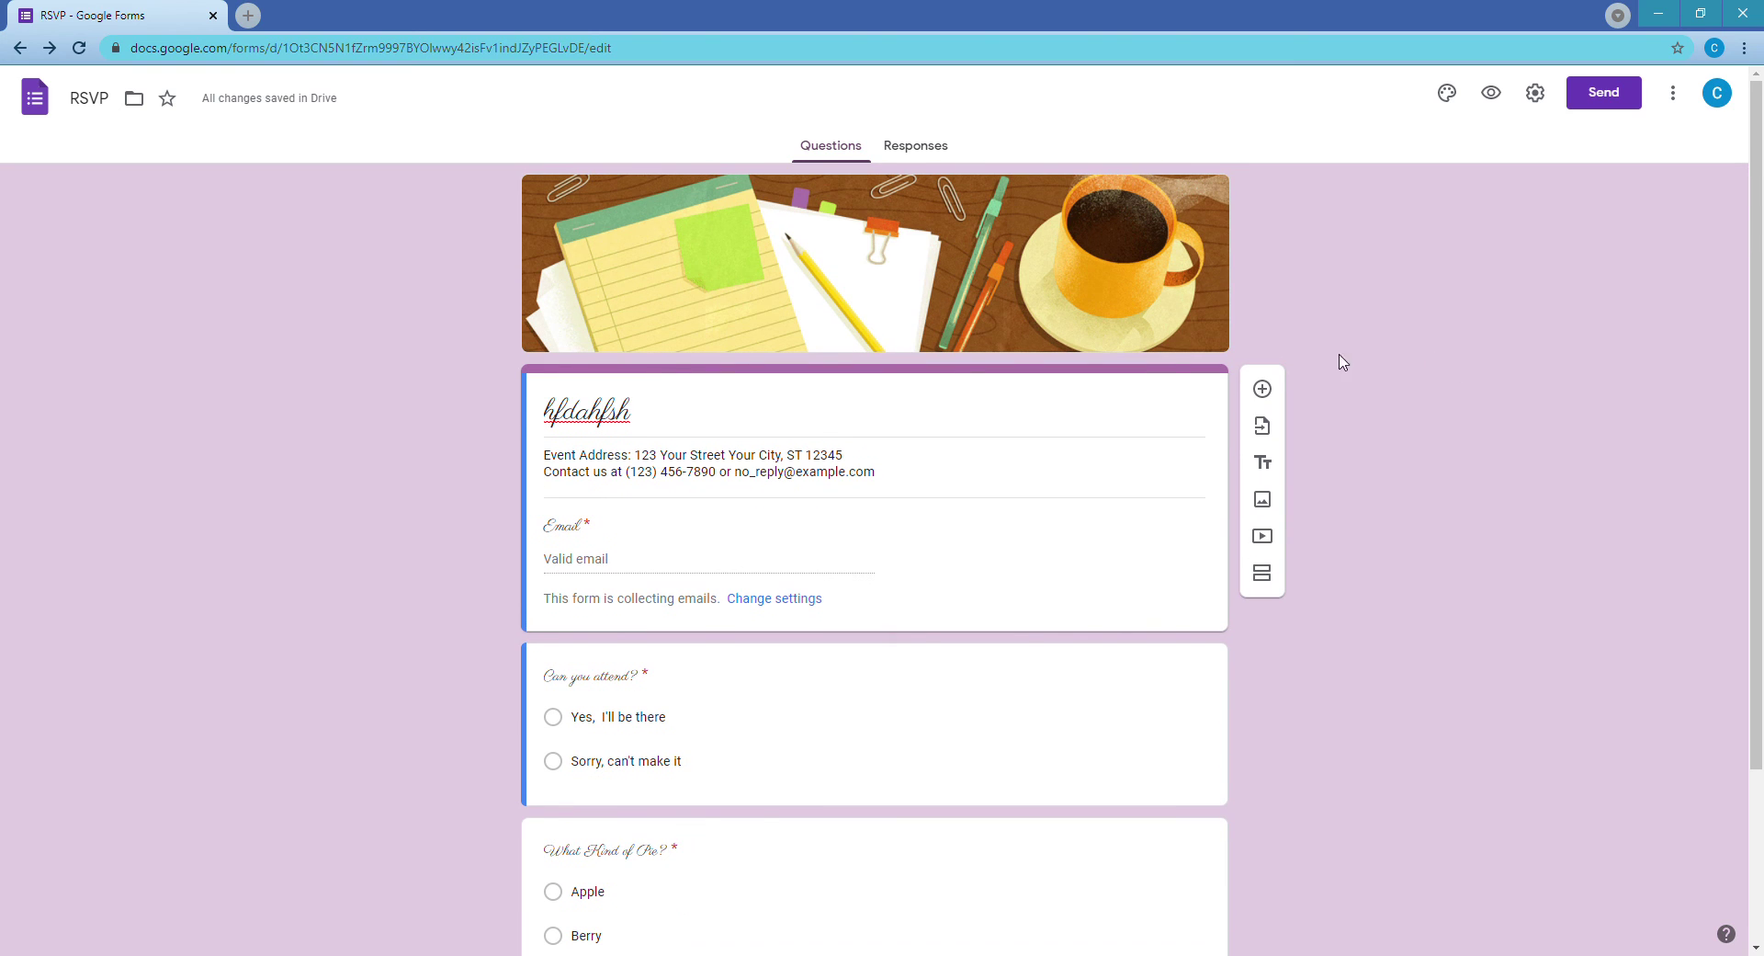
Review the email and link options for sending the form, try including the form in the email, and close without sending.
{"action": "left_click", "coordinate": [1626, 96]}
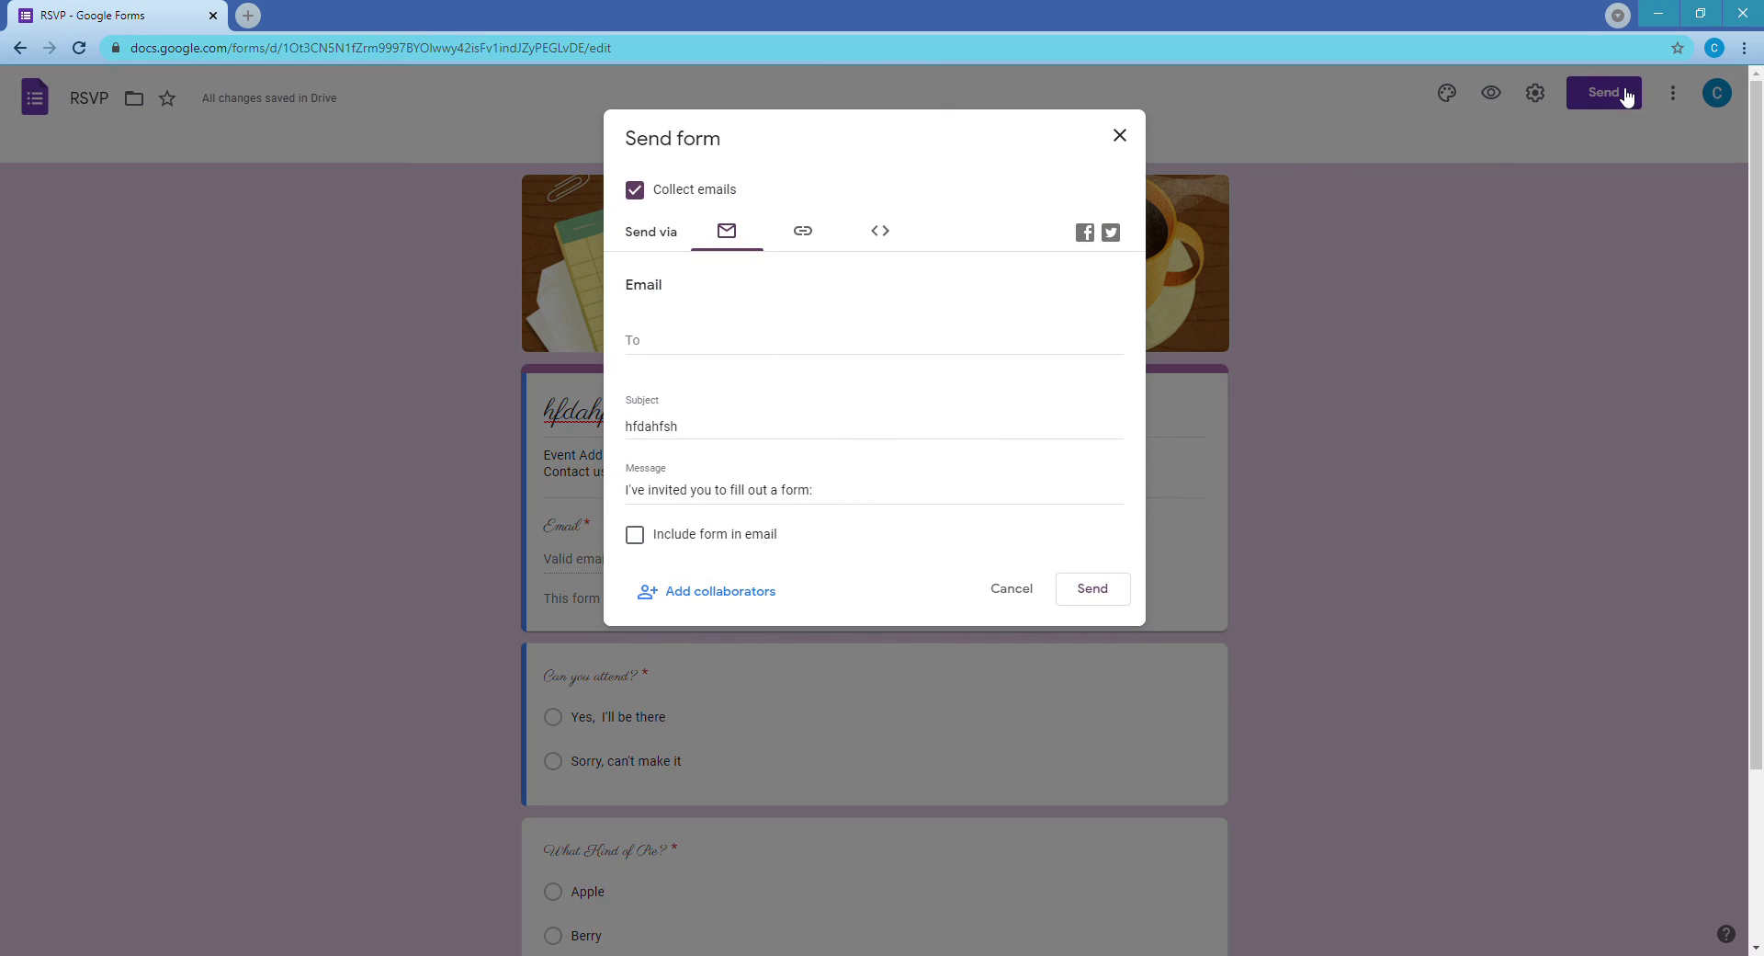
{"action": "left_click", "coordinate": [684, 344]}
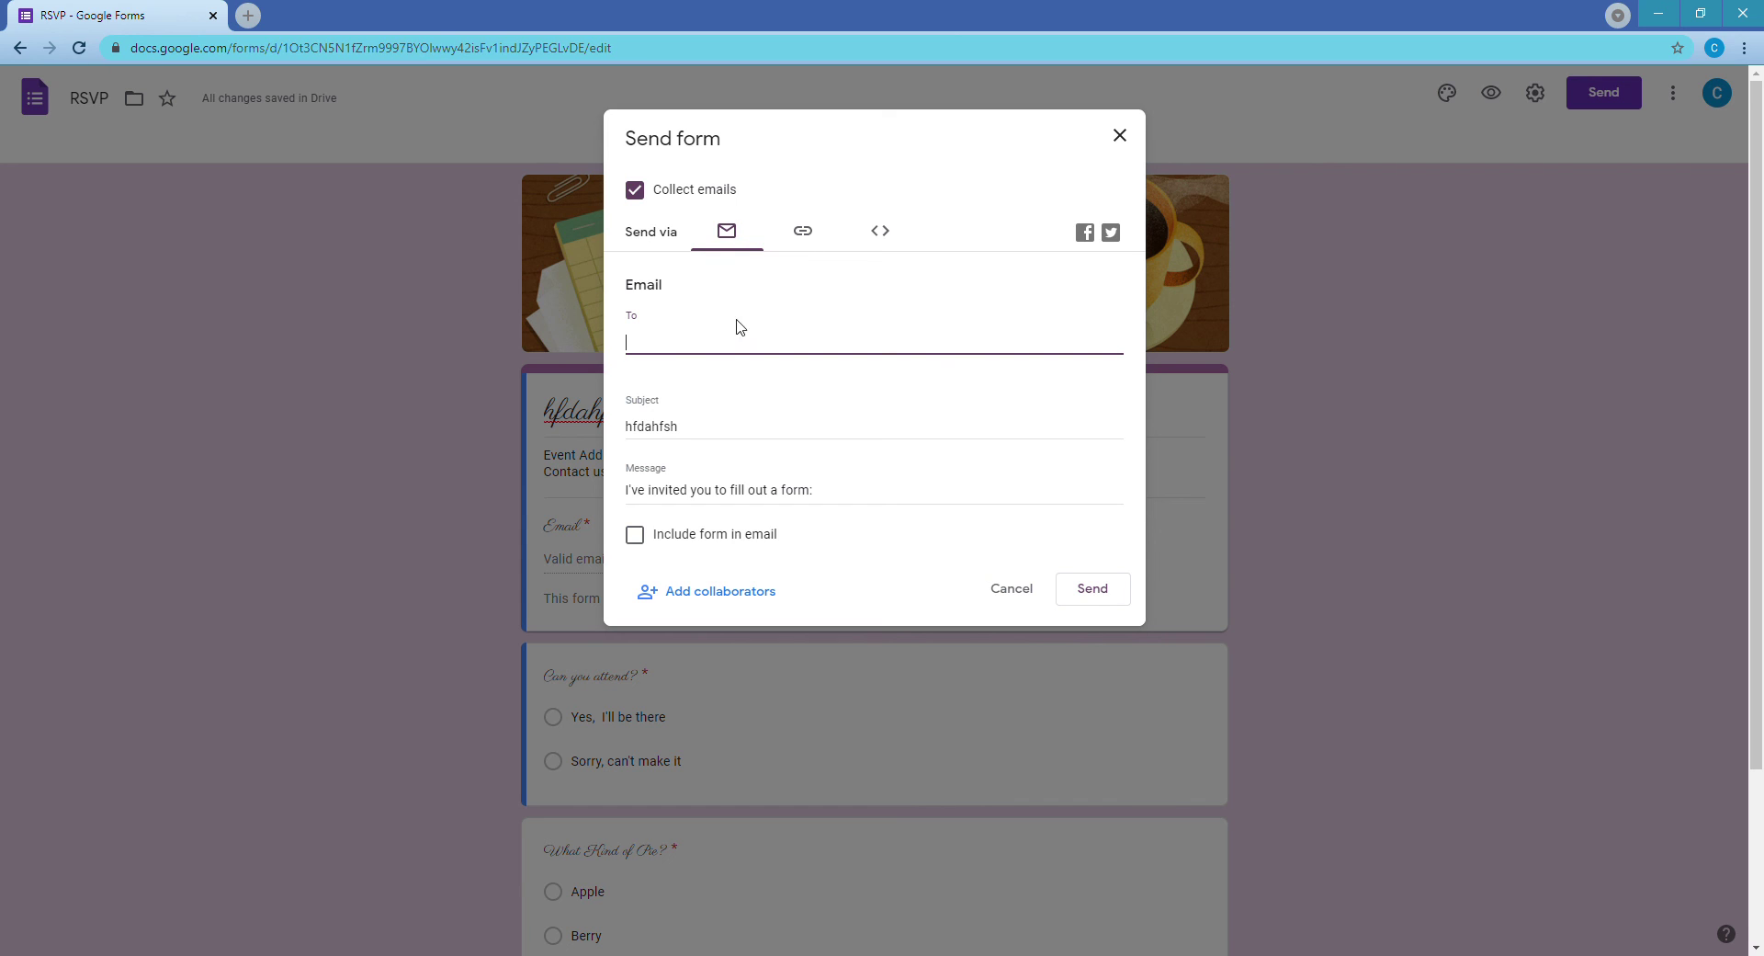
{"action": "left_click", "coordinate": [811, 232]}
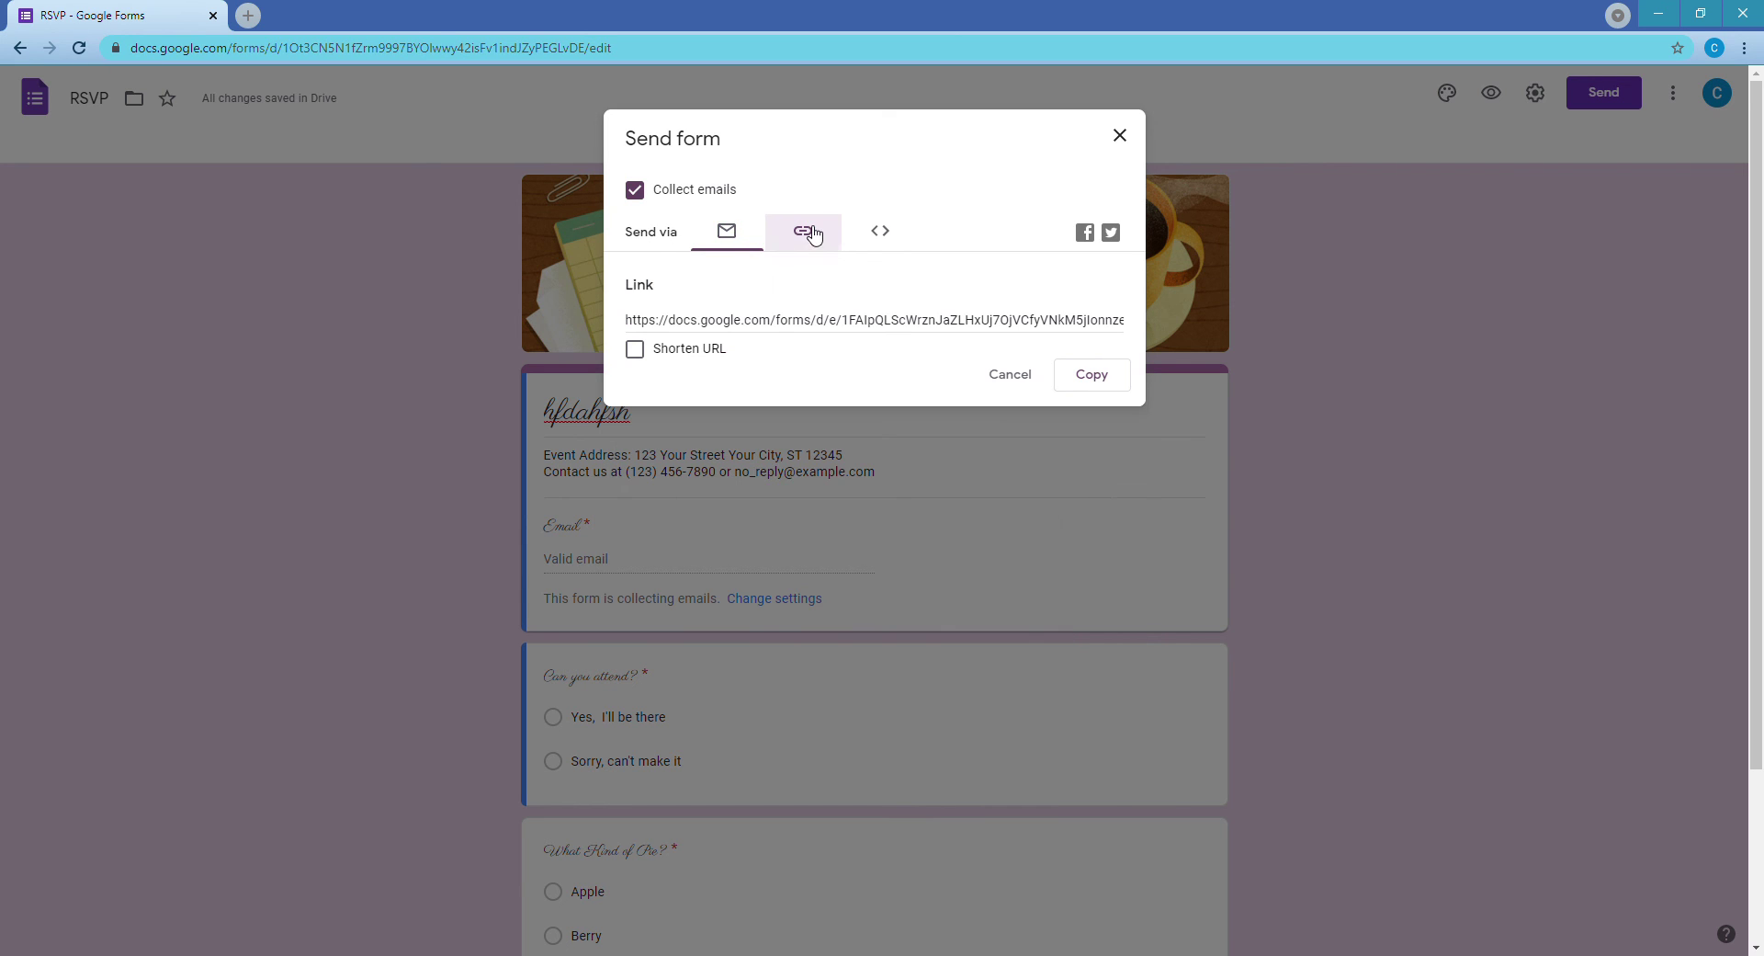
{"action": "left_click", "coordinate": [727, 233]}
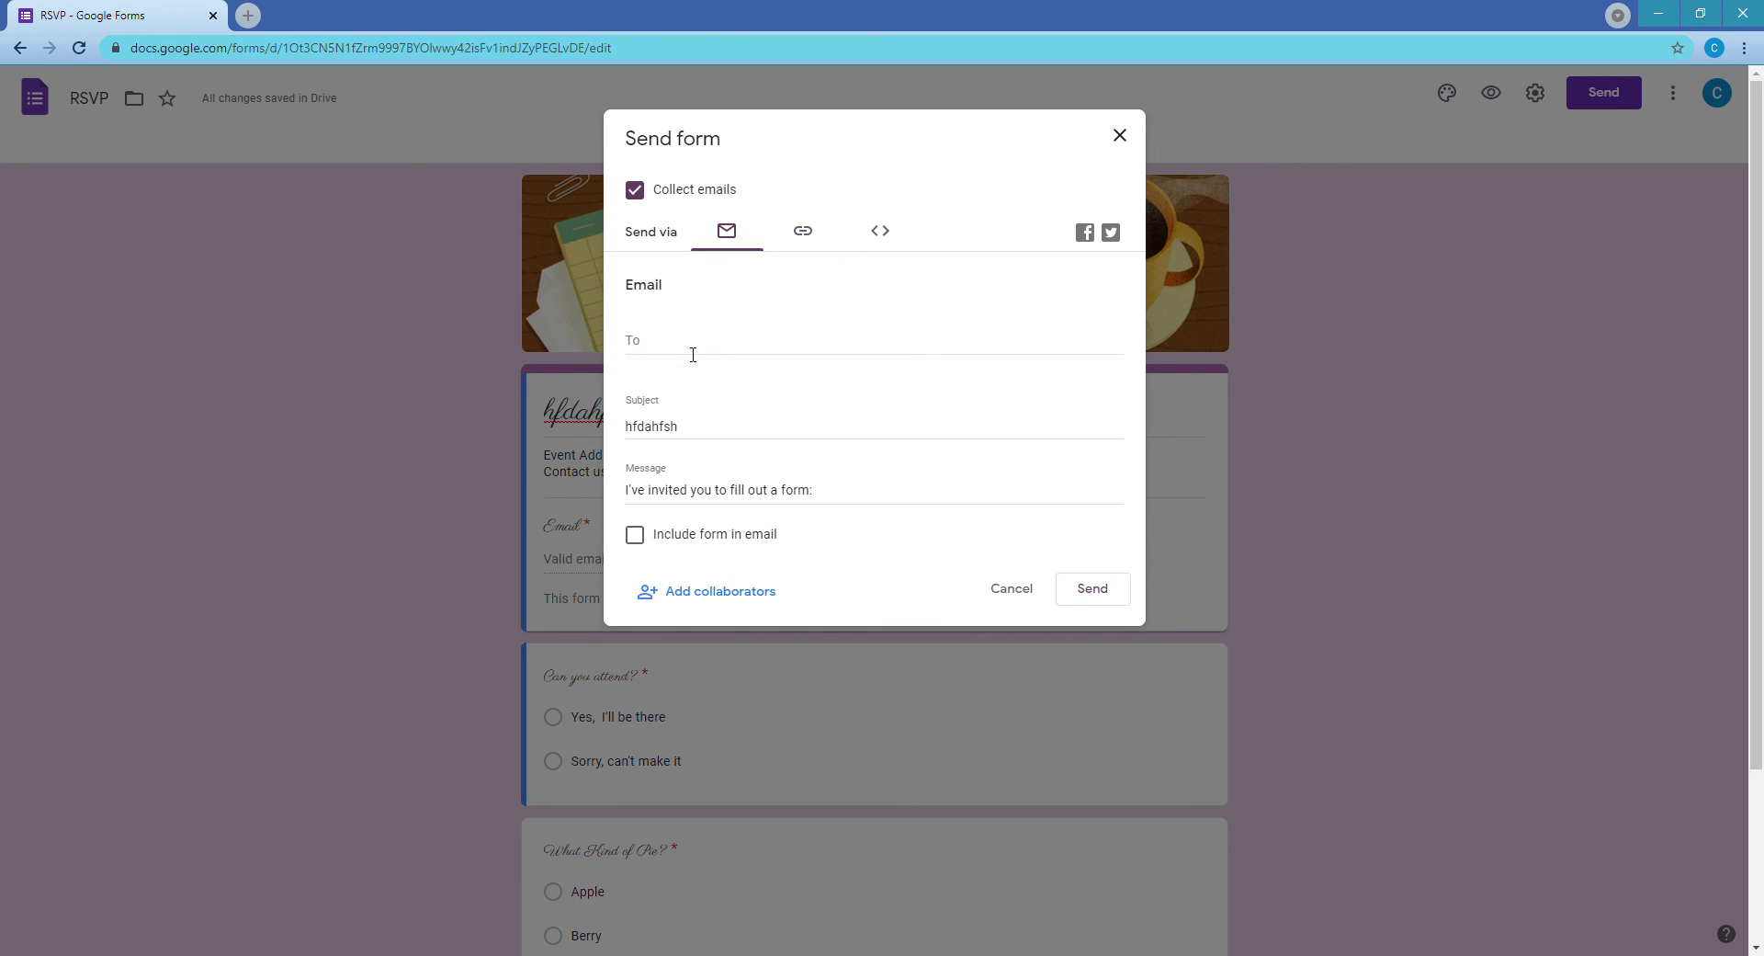
{"action": "left_click", "coordinate": [640, 542]}
{"action": "left_click", "coordinate": [704, 346]}
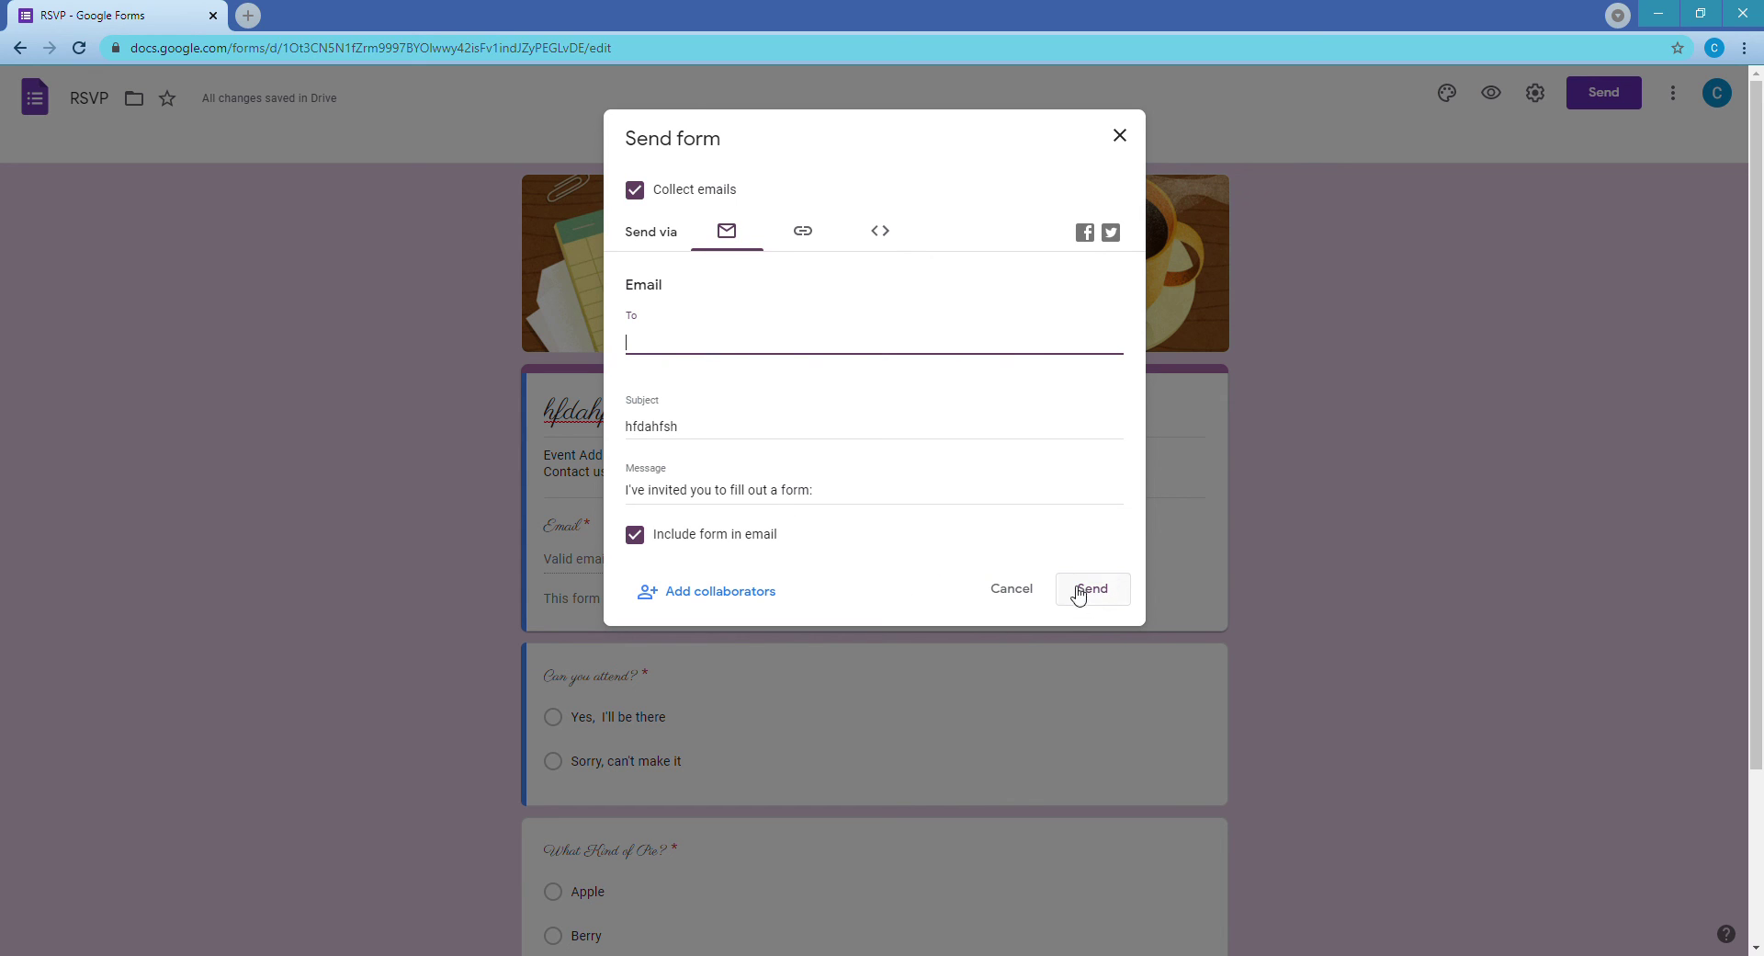
{"action": "left_click", "coordinate": [1119, 136]}
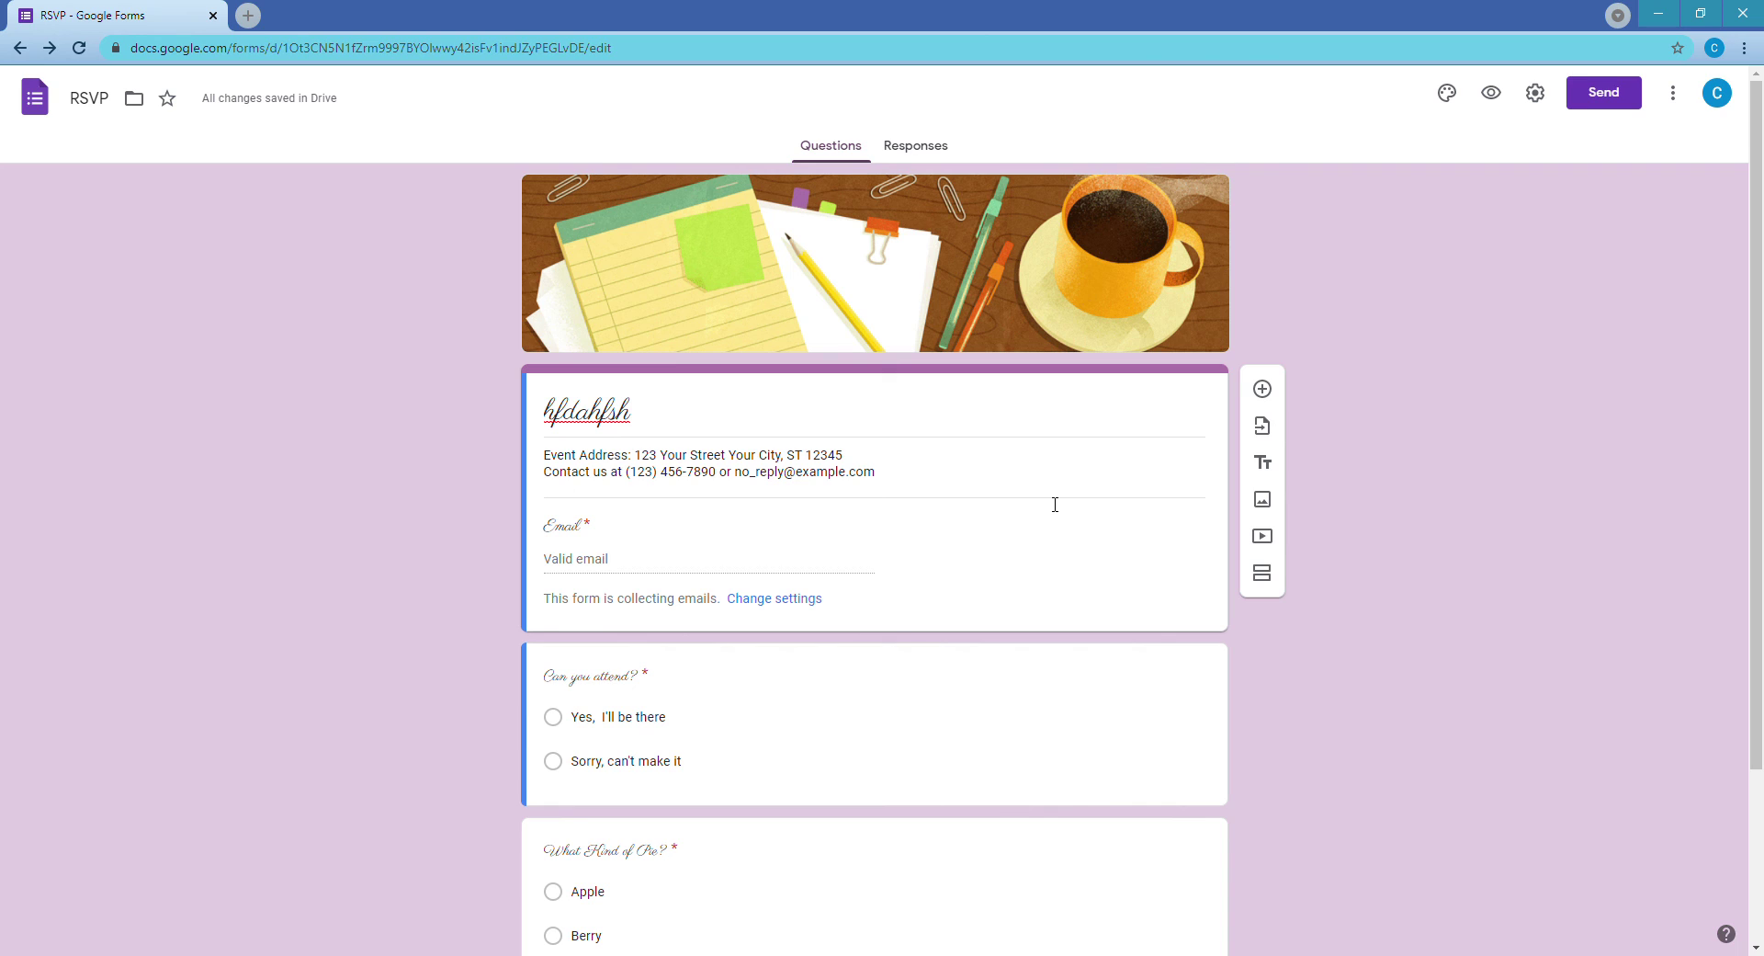
Insert a line beginning "In gratitude and" above the event address in the form description, followed by a blank line.
{"action": "left_click", "coordinate": [544, 462]}
{"action": "left_click", "coordinate": [557, 461]}
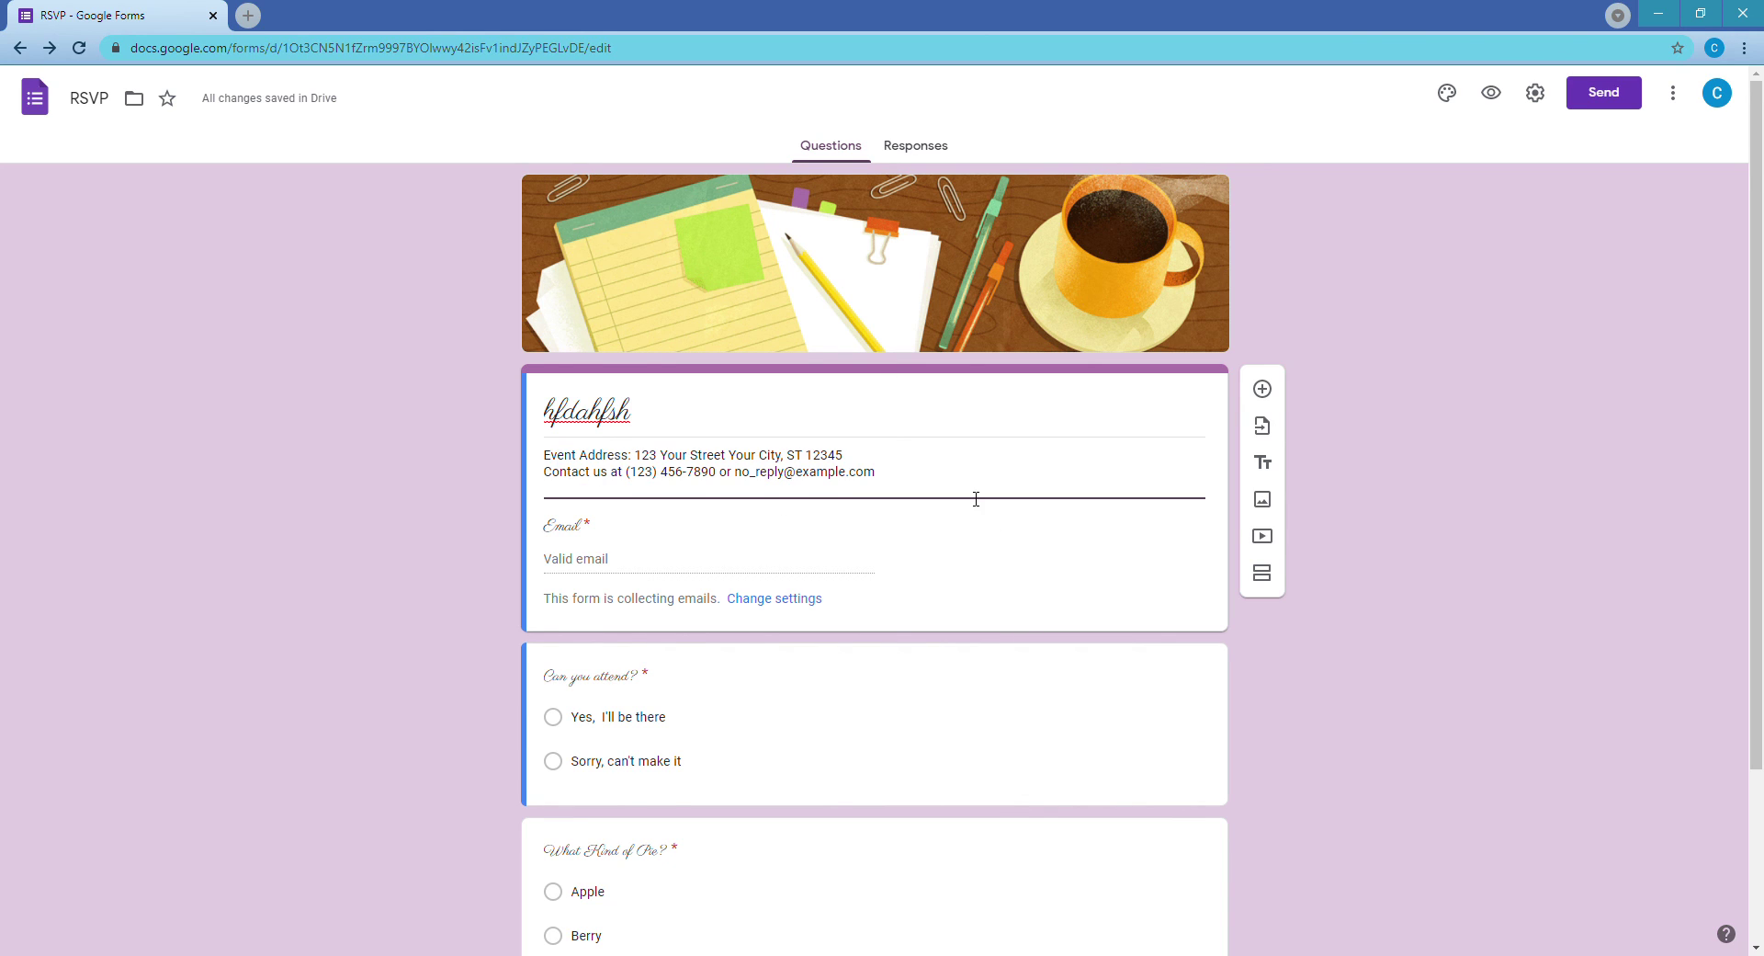
{"action": "key", "text": "Return"}
{"action": "key", "text": "Return"}
{"action": "type", "text": "In grati"}
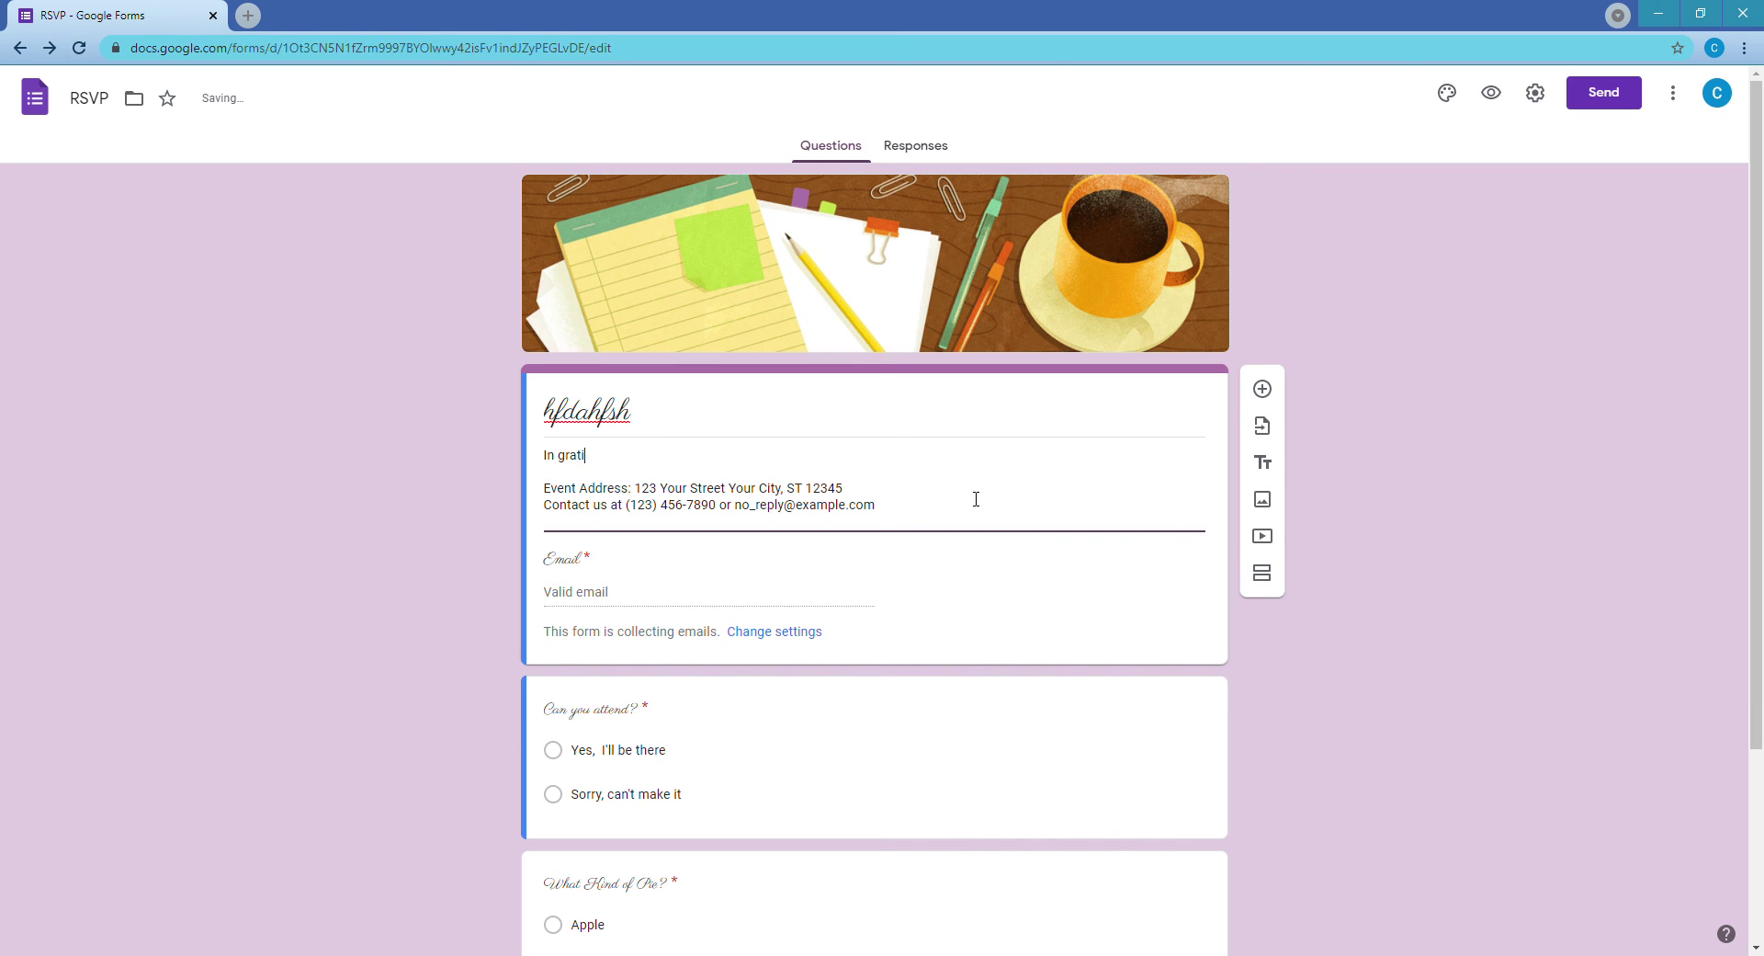
{"action": "type", "text": "tuude and appre"}
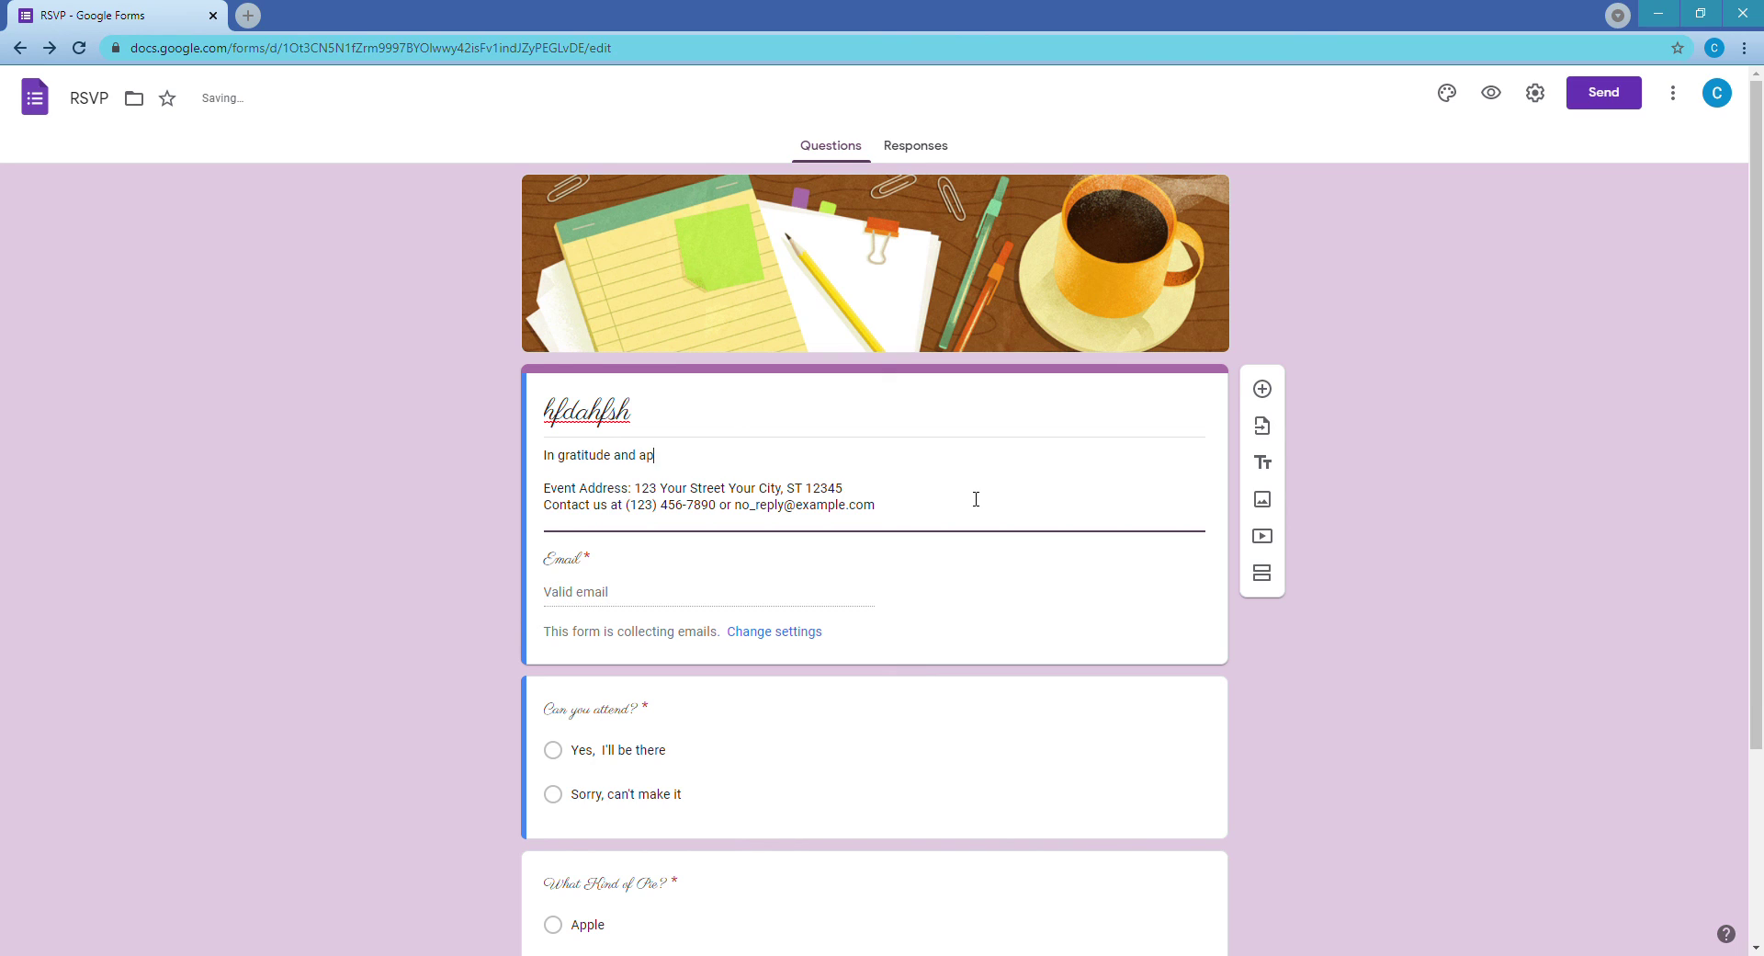